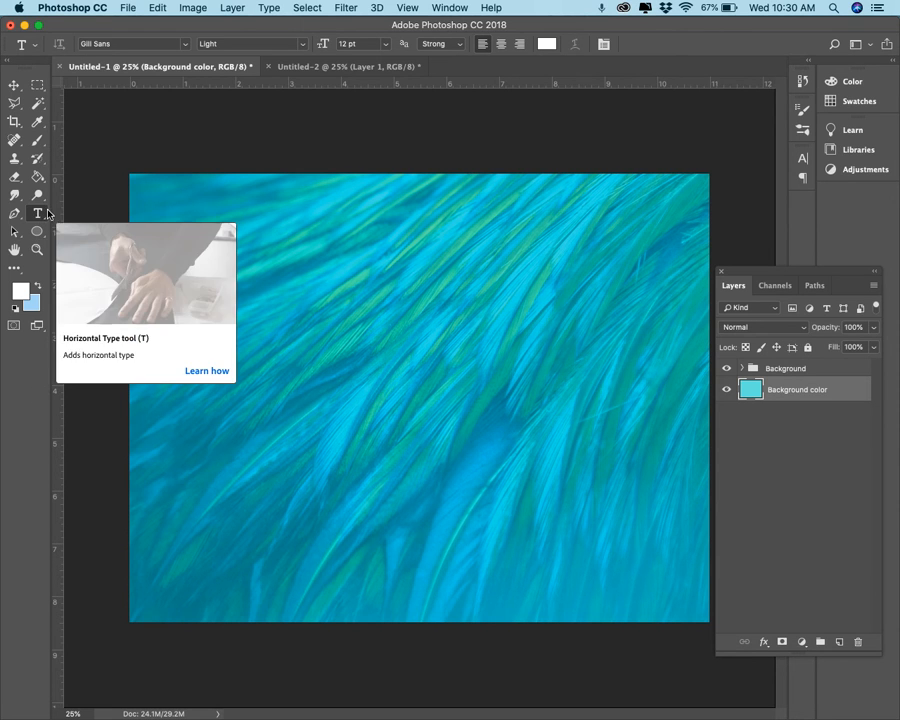
- Add a horizontal text layer reading "Hey there! I hope you are doing well!" in the canvas's upper-left area
right_click(40, 215)
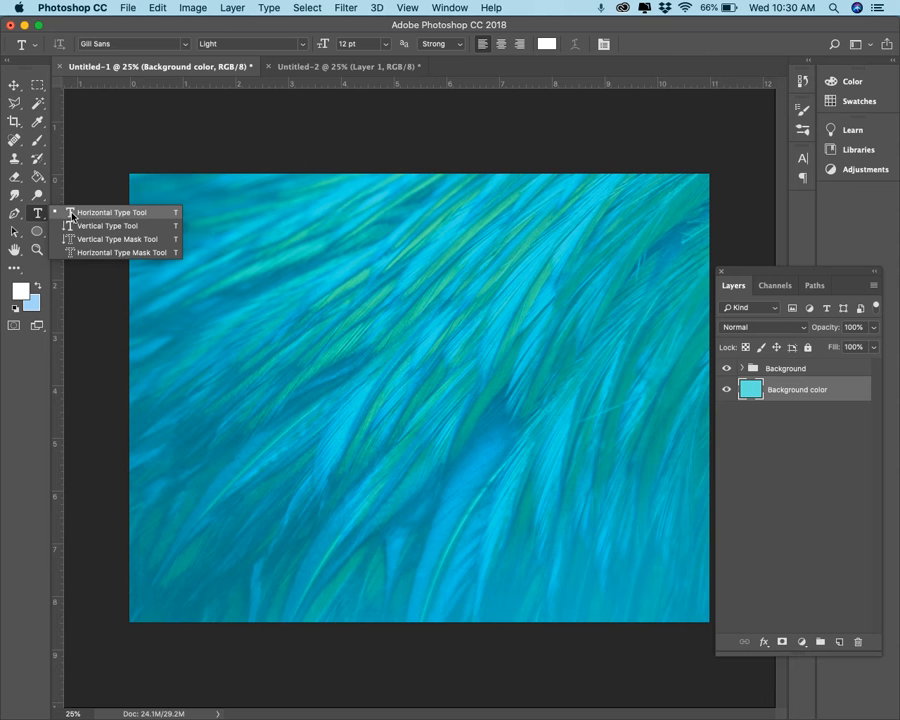
click(71, 214)
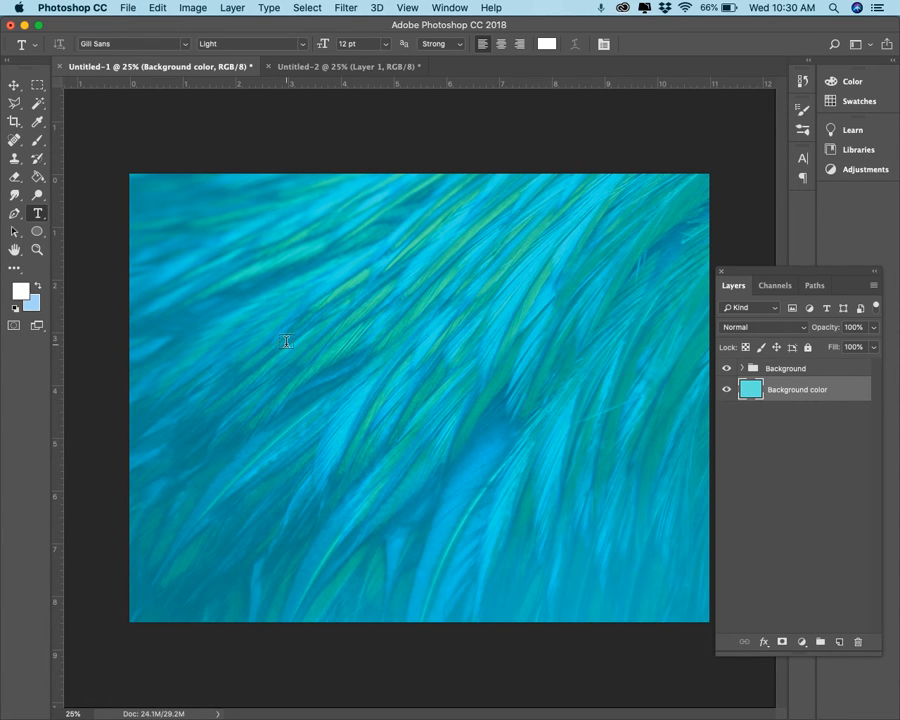
click(186, 256)
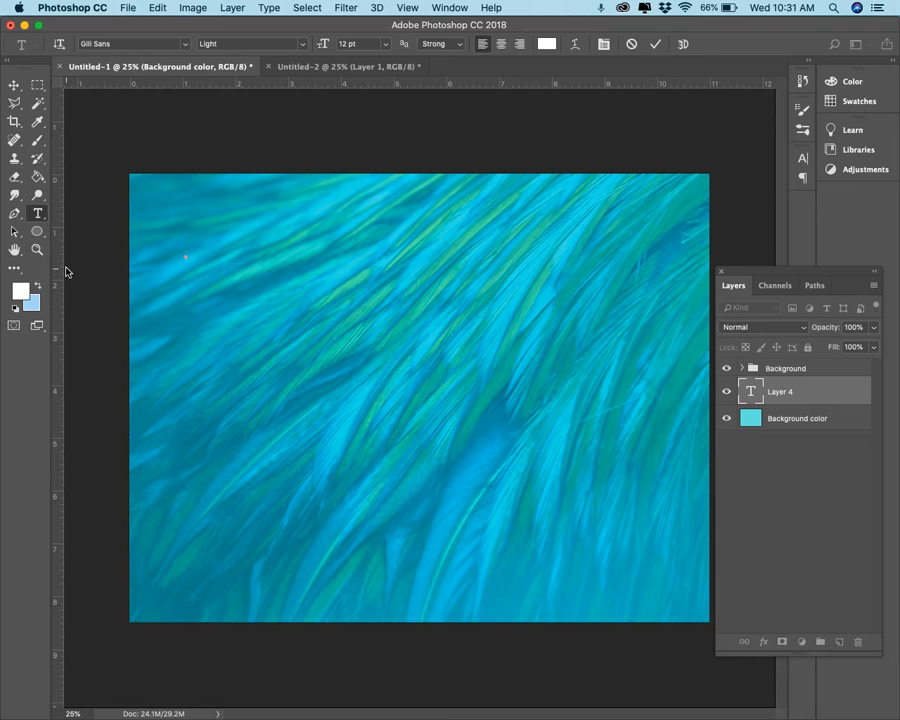
text(Hey there!)
key(BackSpace)
key(BackSpace)
text(I hope you are doing we)
drag(325, 254, 158, 254)
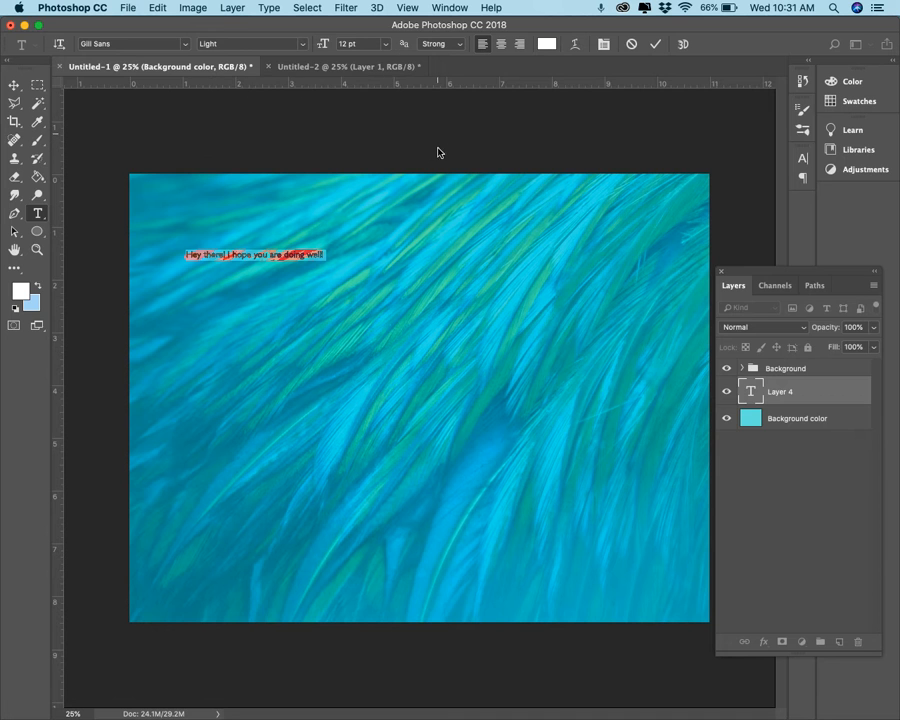
- Expand the Background group and move the greeting text layer out of it to the top of the layer stack
drag(800, 388, 798, 368)
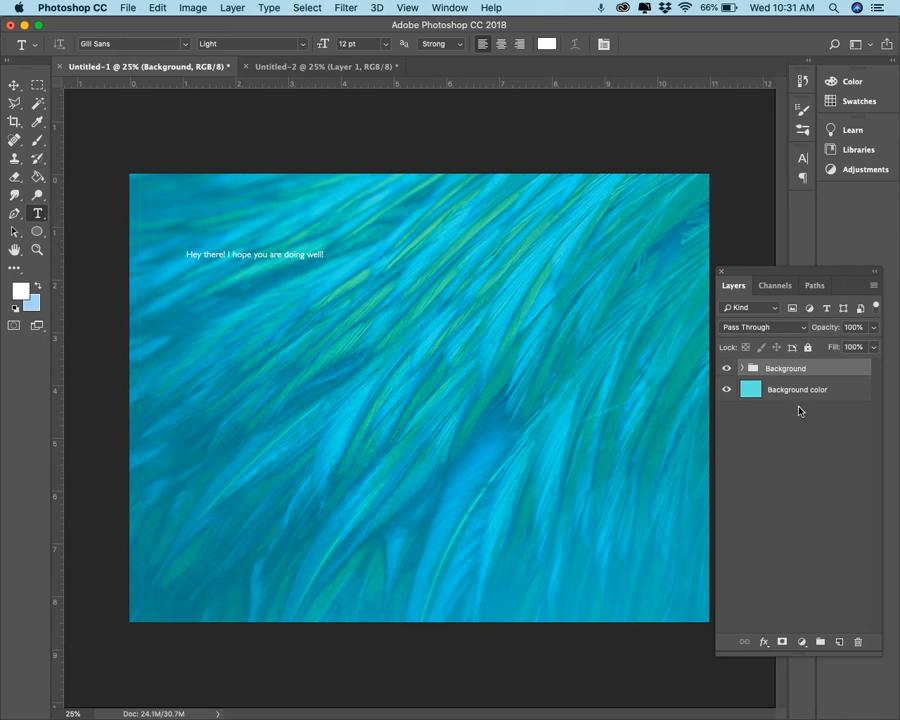
click(744, 368)
click(823, 392)
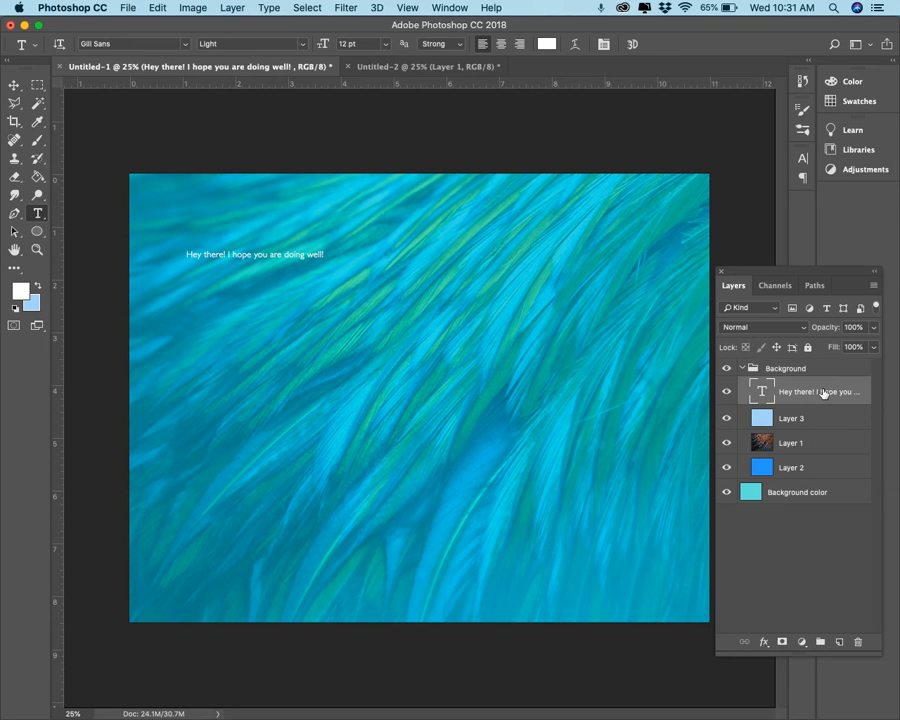
drag(823, 392, 810, 360)
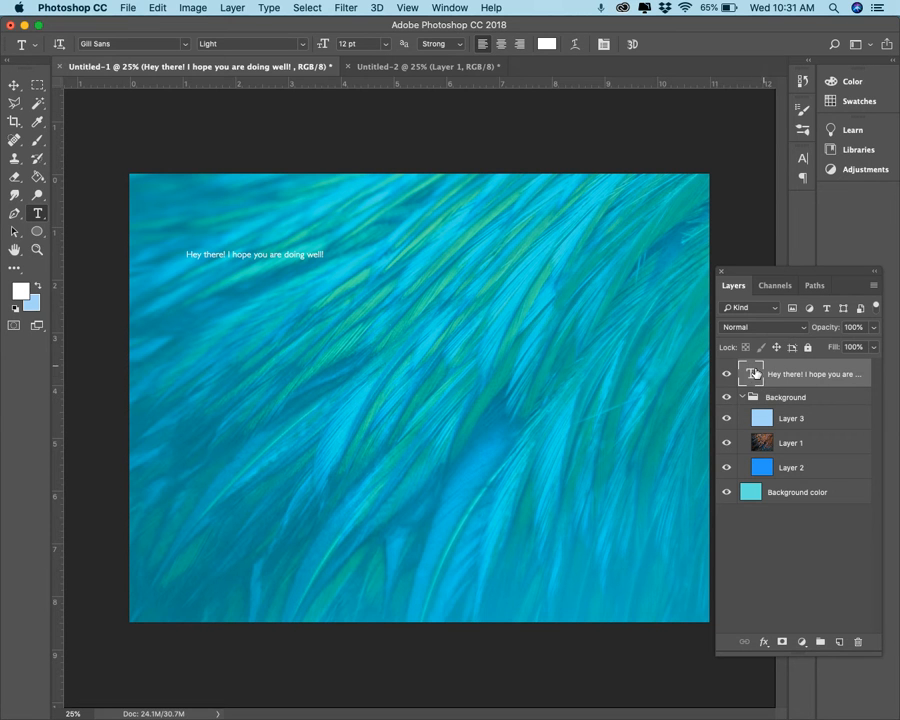
- Try a 72 pt font size on the whole greeting text, and set it to 50 pt
drag(326, 254, 168, 256)
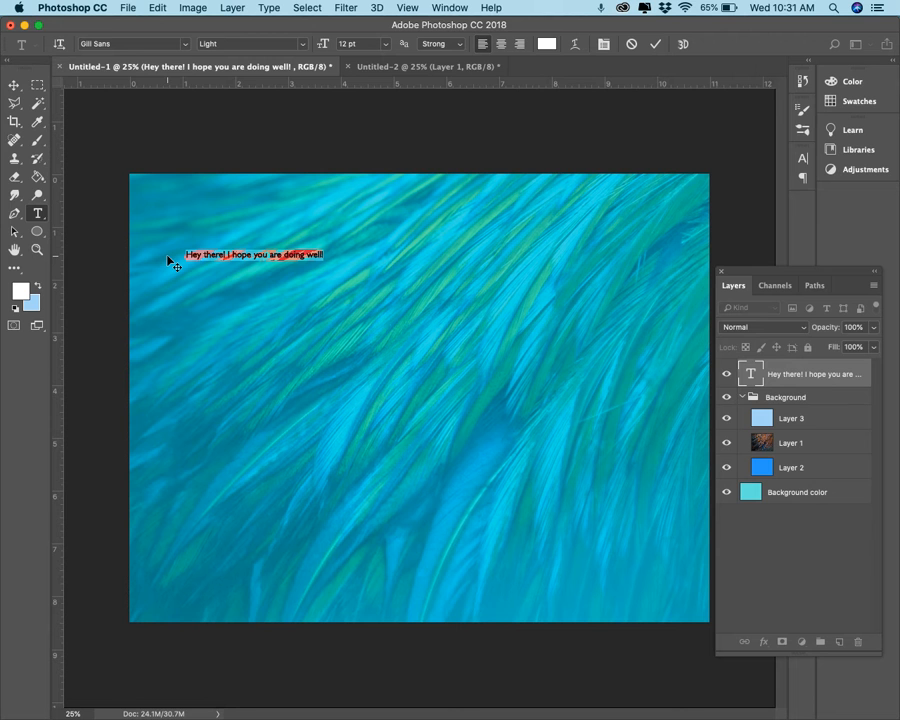
click(386, 44)
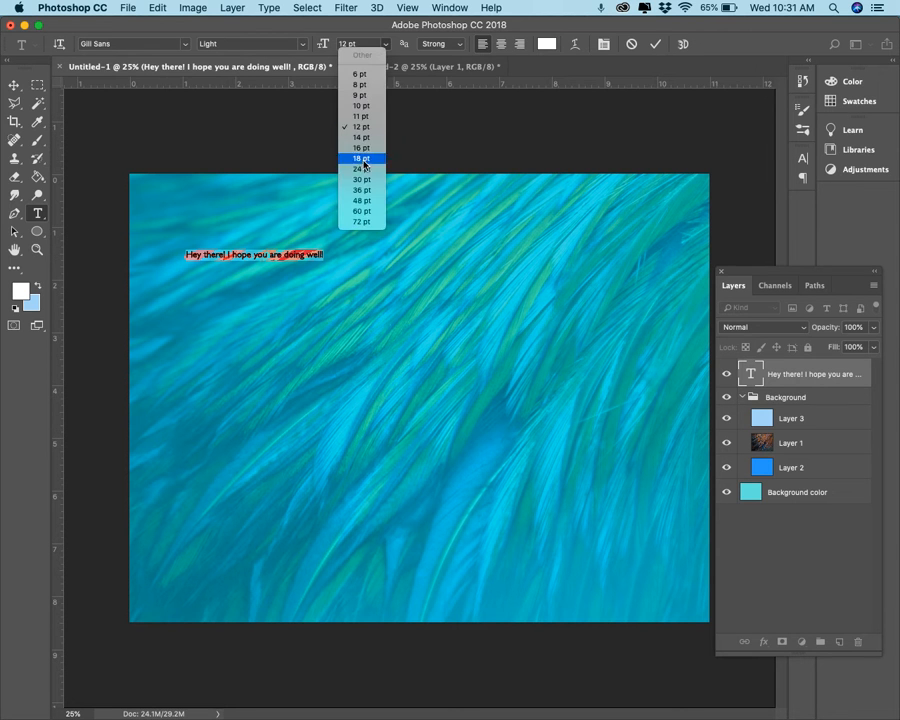
click(362, 222)
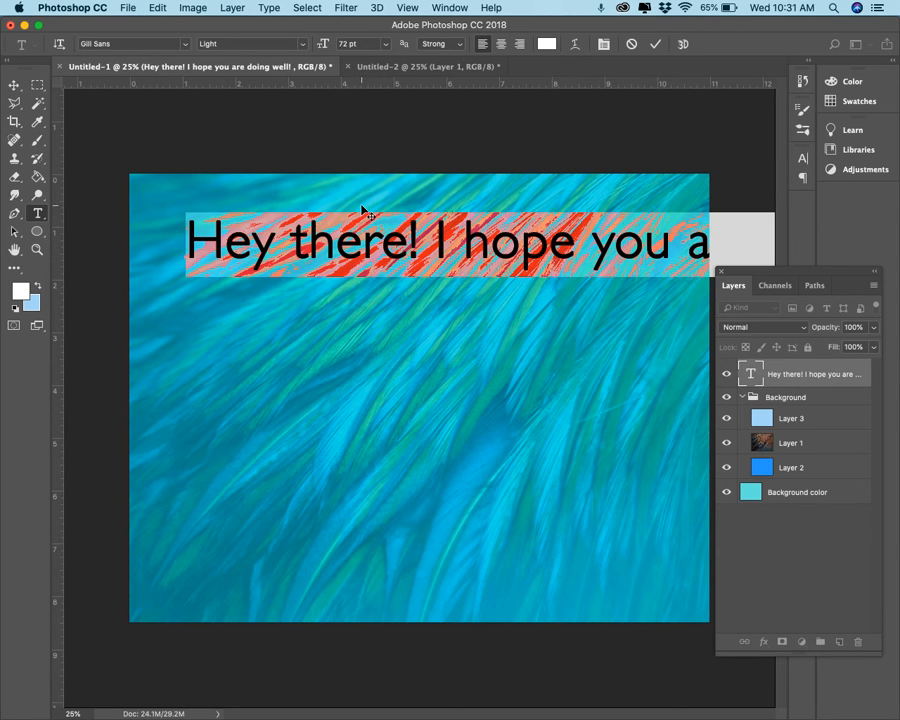
click(316, 44)
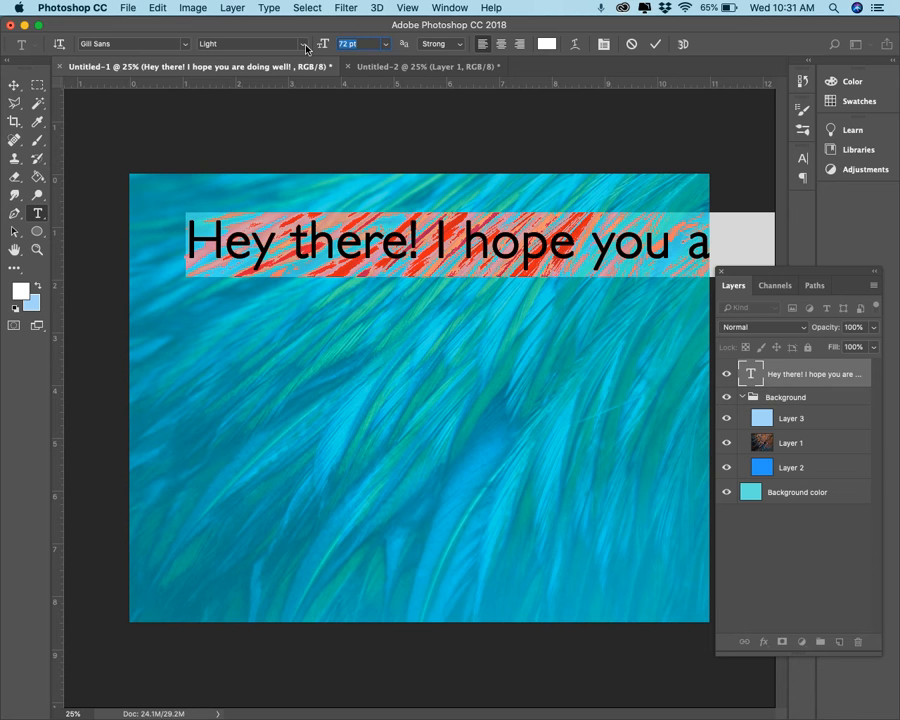
text(50)
key(Return)
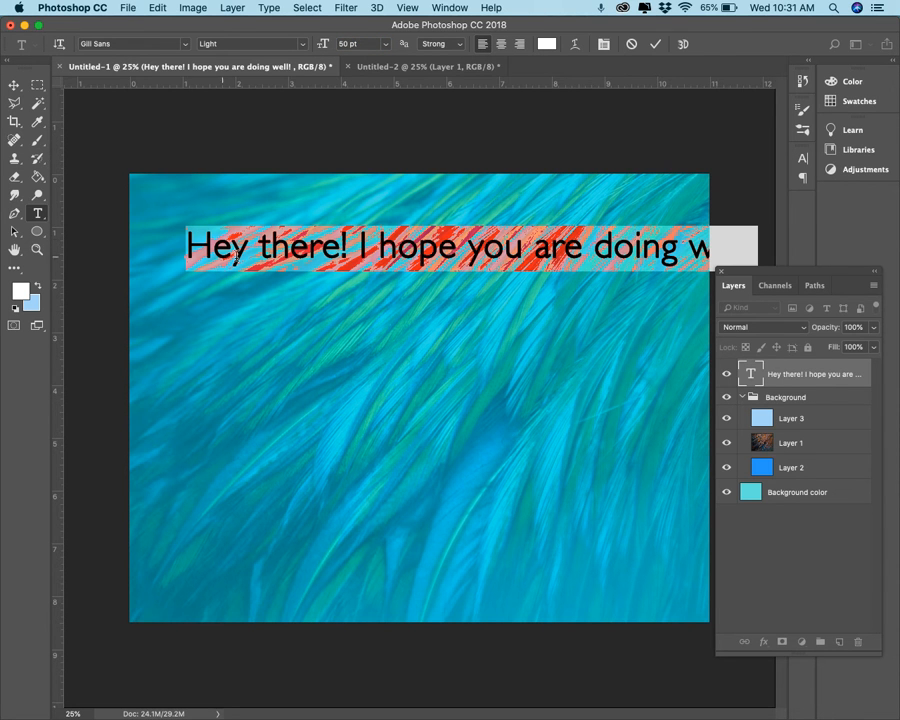
- Reposition the greeting text near the canvas's upper edge so the whole sentence fits across the image width
drag(252, 292, 203, 282)
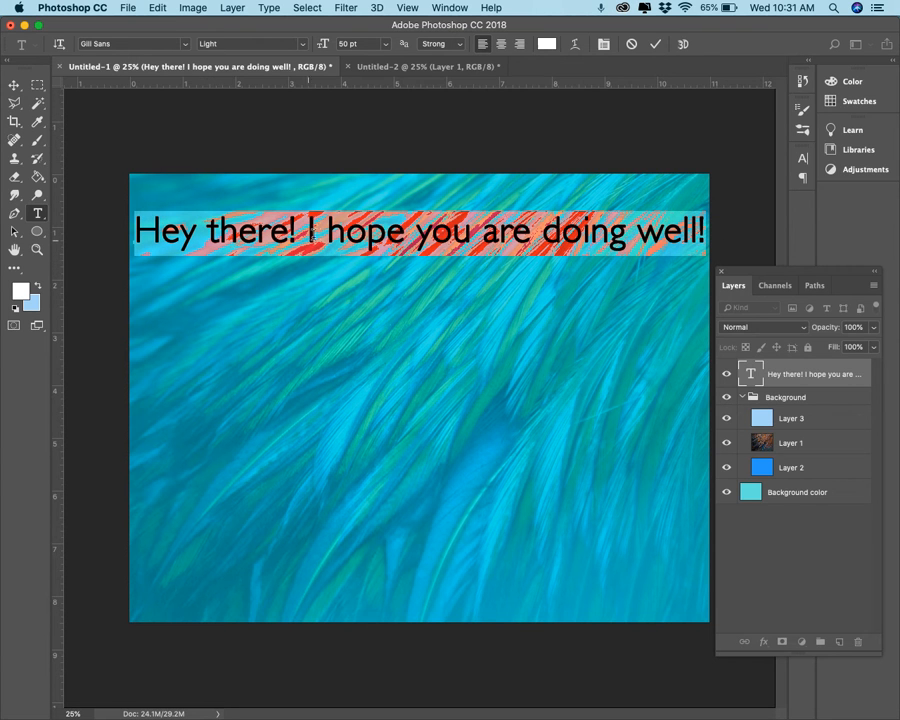
click(316, 234)
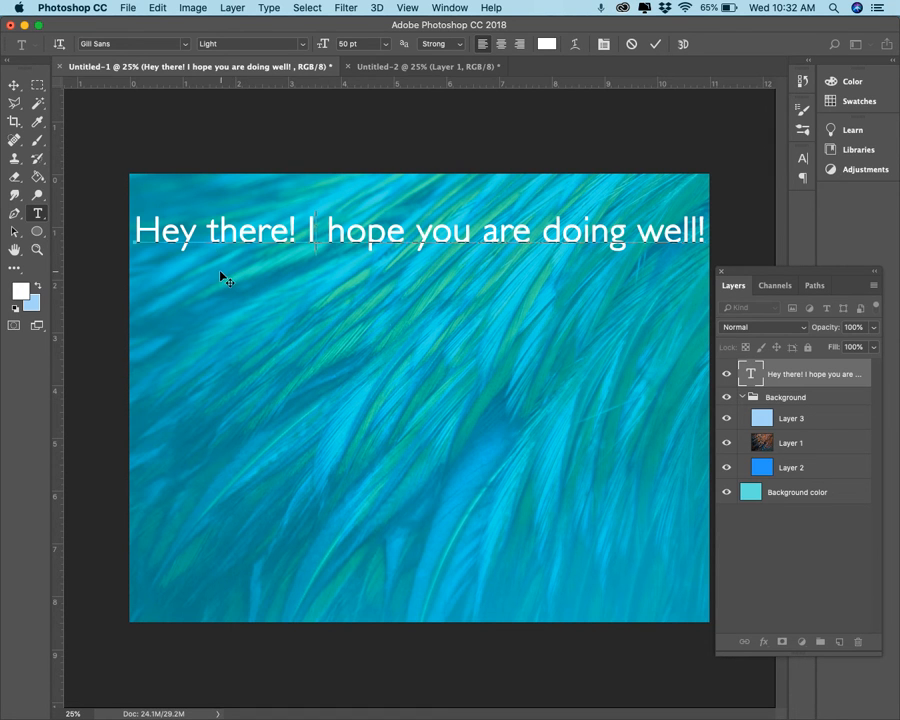
drag(272, 288, 350, 343)
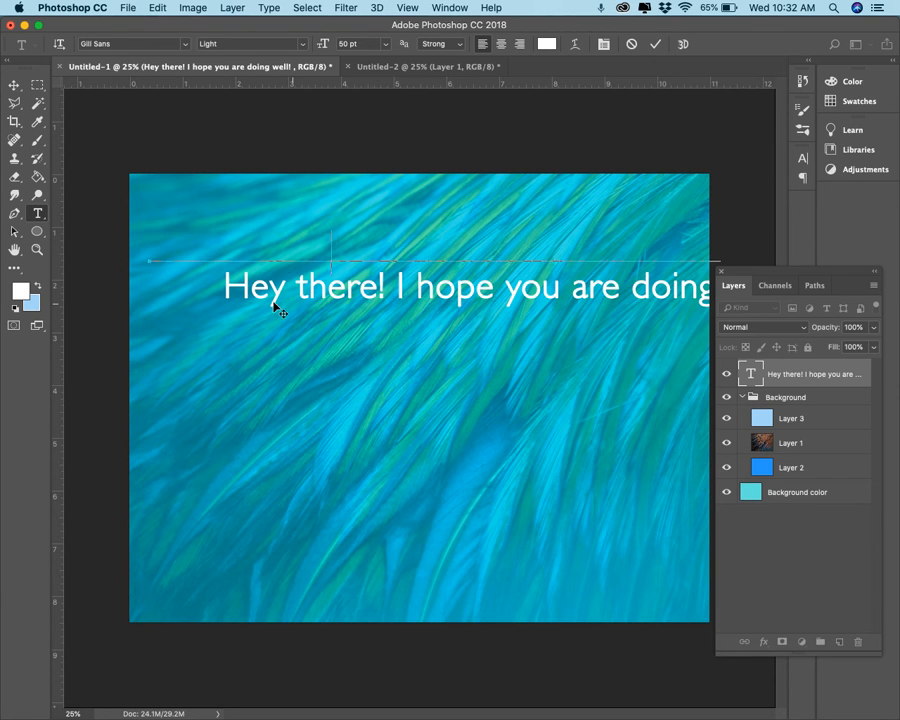
key(super+z)
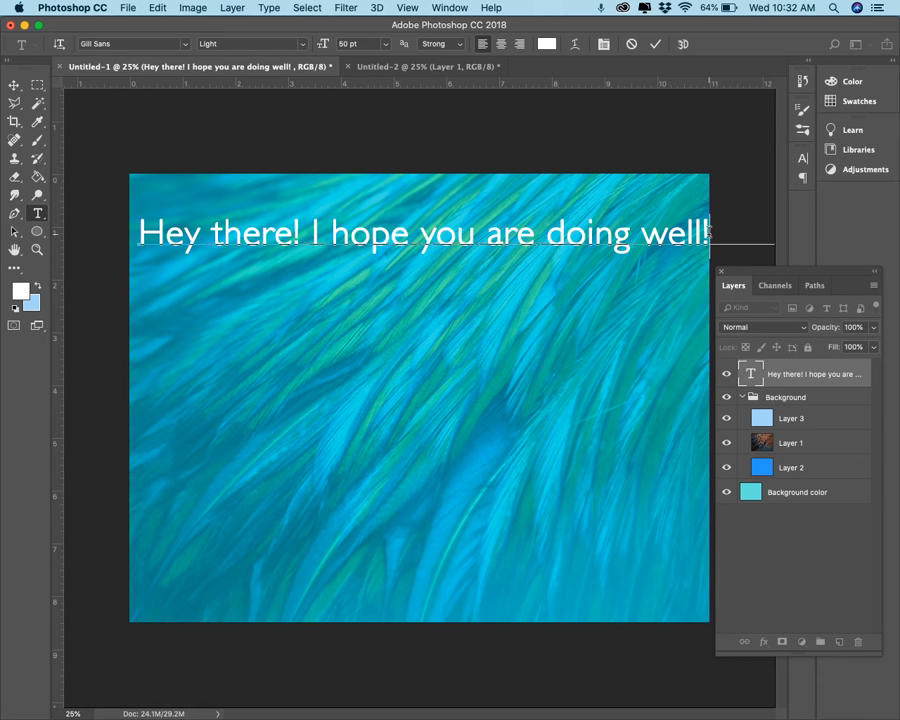
- Add a second line reading "daghjkadhgkjhadkgh" below the greeting, without a leading space
key(Return)
text(daghjkadhgkjhadkgh)
key(Right)
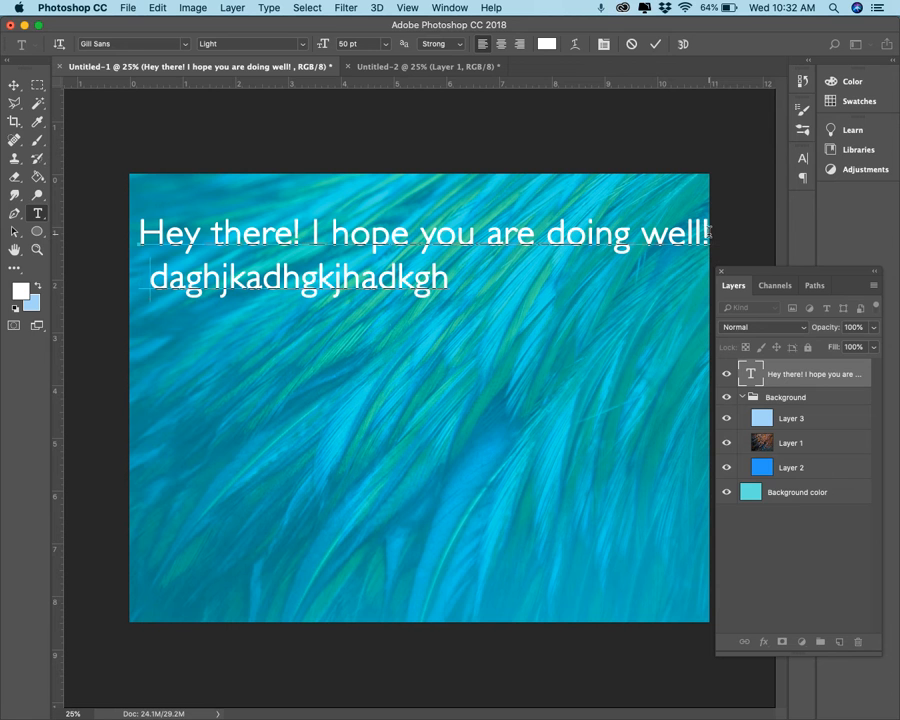
key(BackSpace)
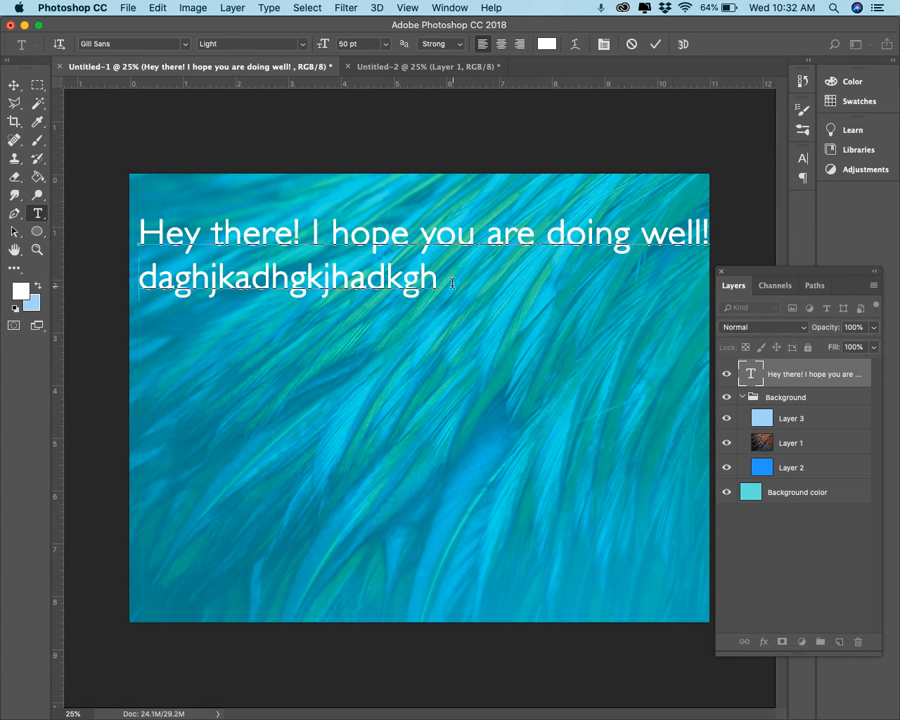
- Show transform controls with the Move tool and scale the two-line text up proportionally to about 109%
click(14, 85)
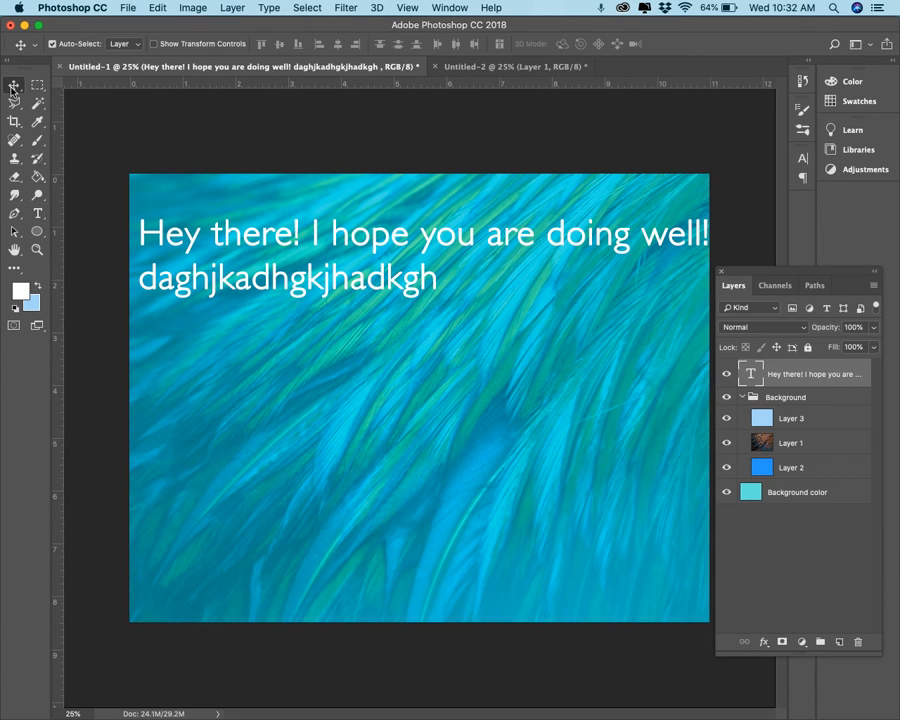
click(154, 44)
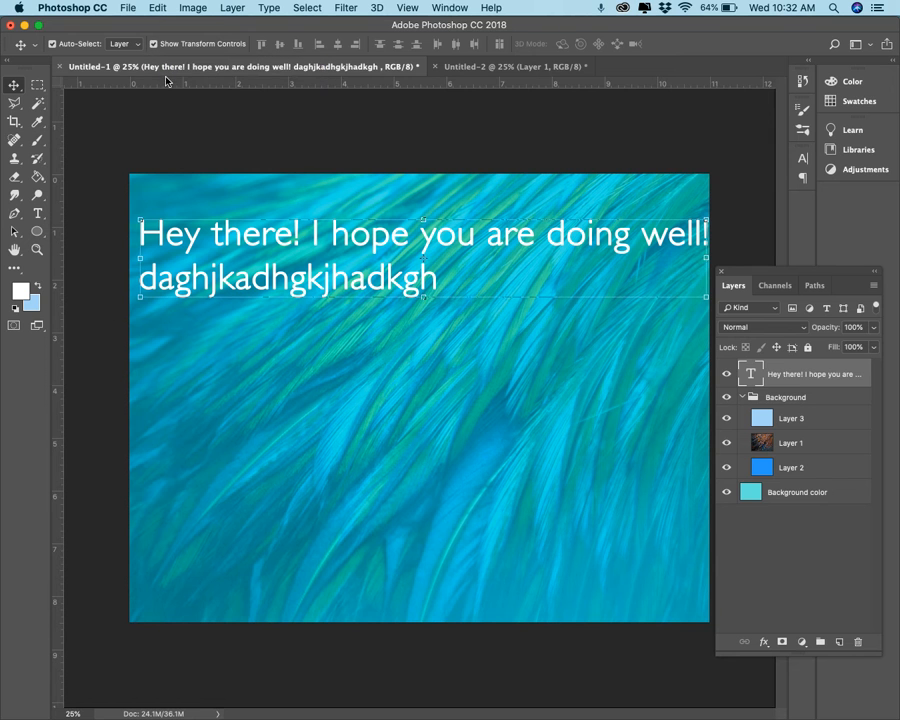
click(139, 297)
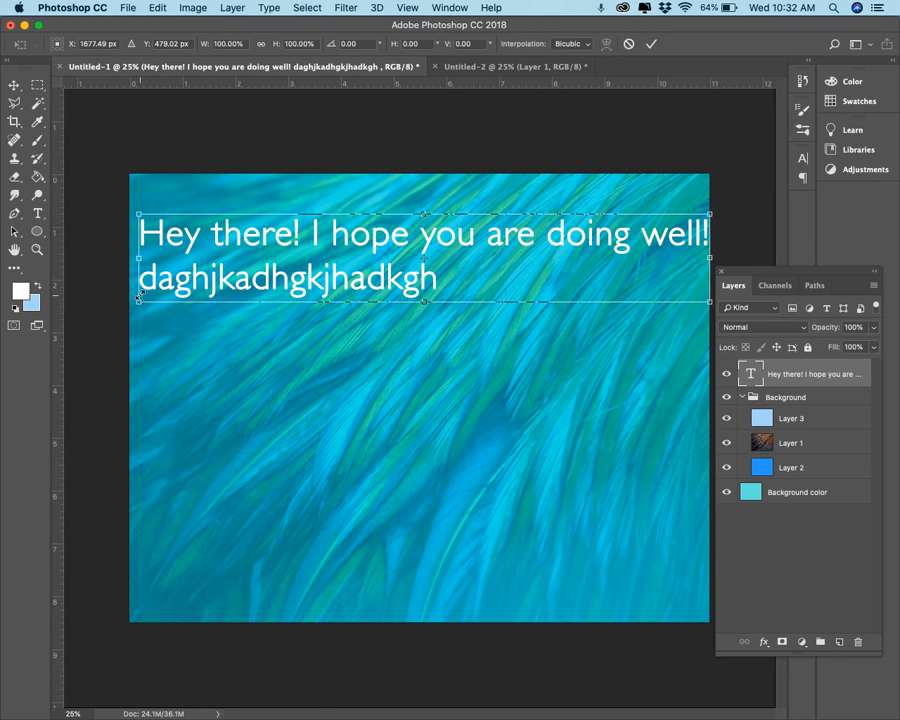
drag(139, 297, 113, 460)
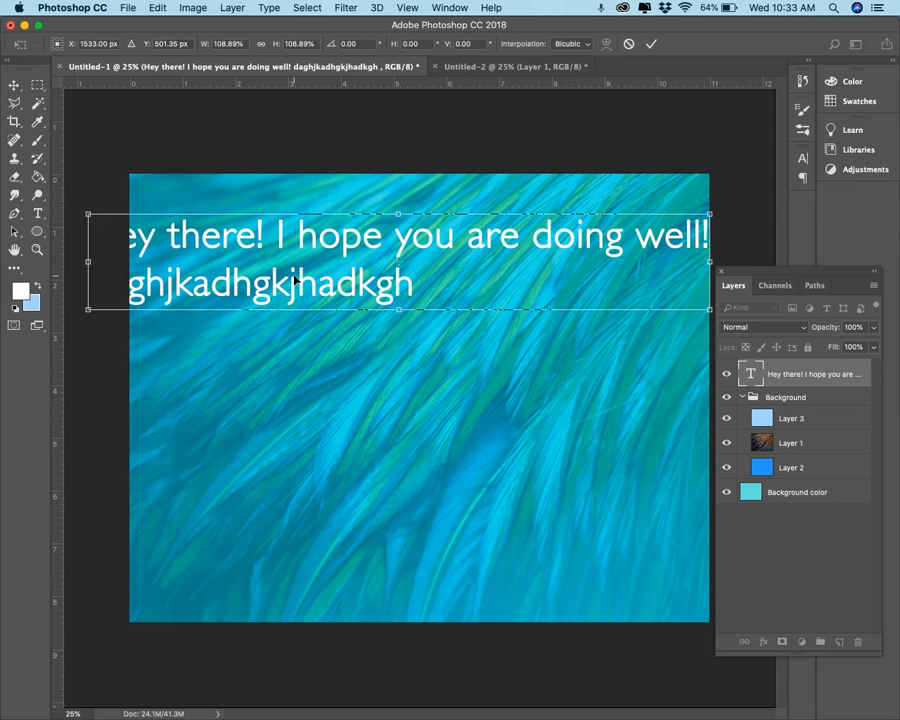
key(Return)
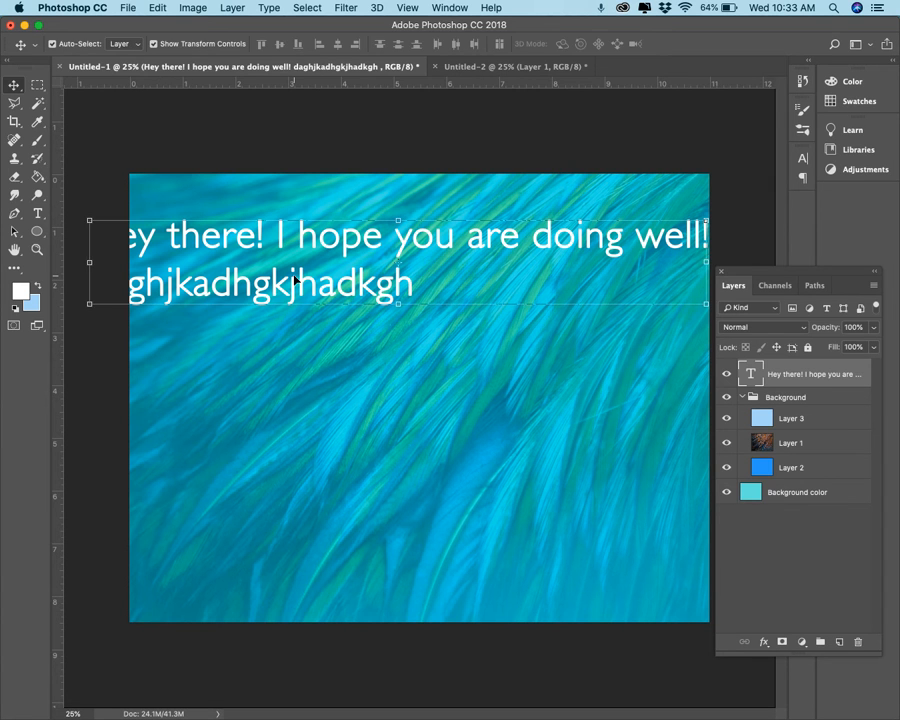
- Add a separate text layer reading "Something" below the two-line text and commit it
click(17, 127)
key(o)
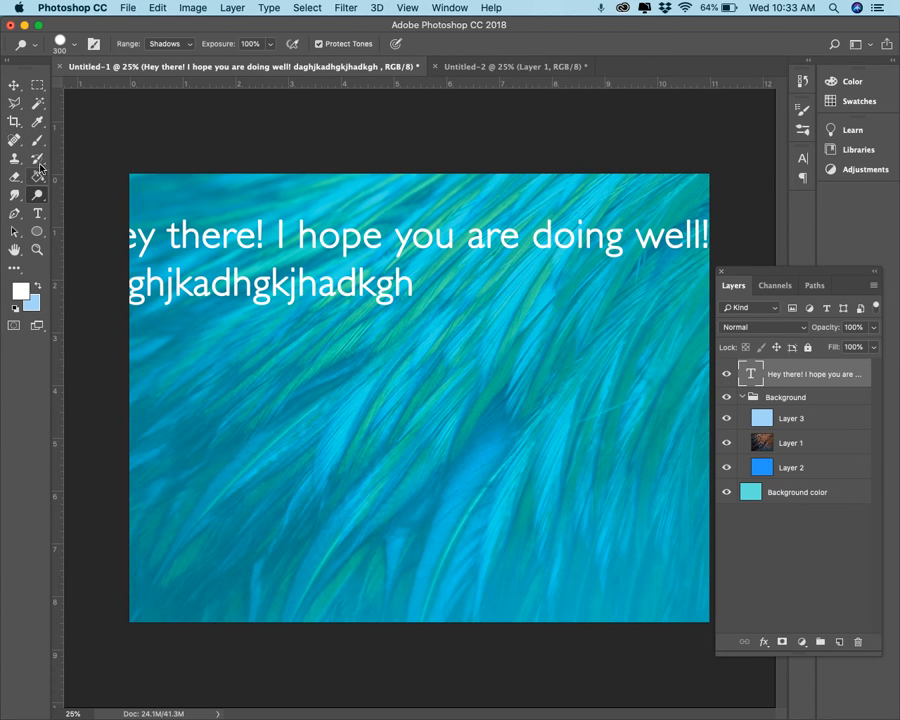
key(t)
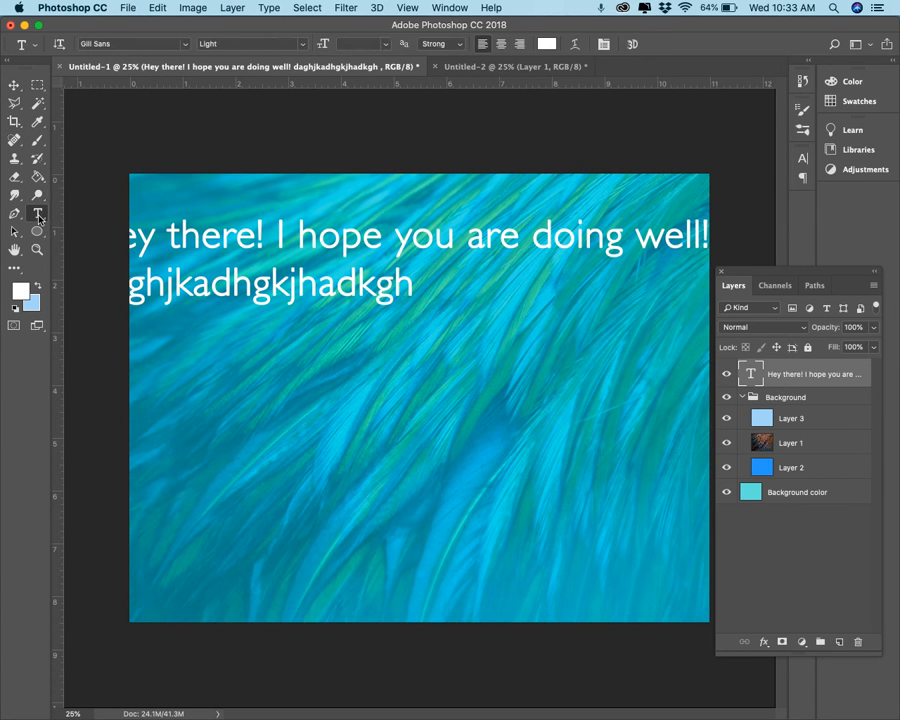
click(235, 412)
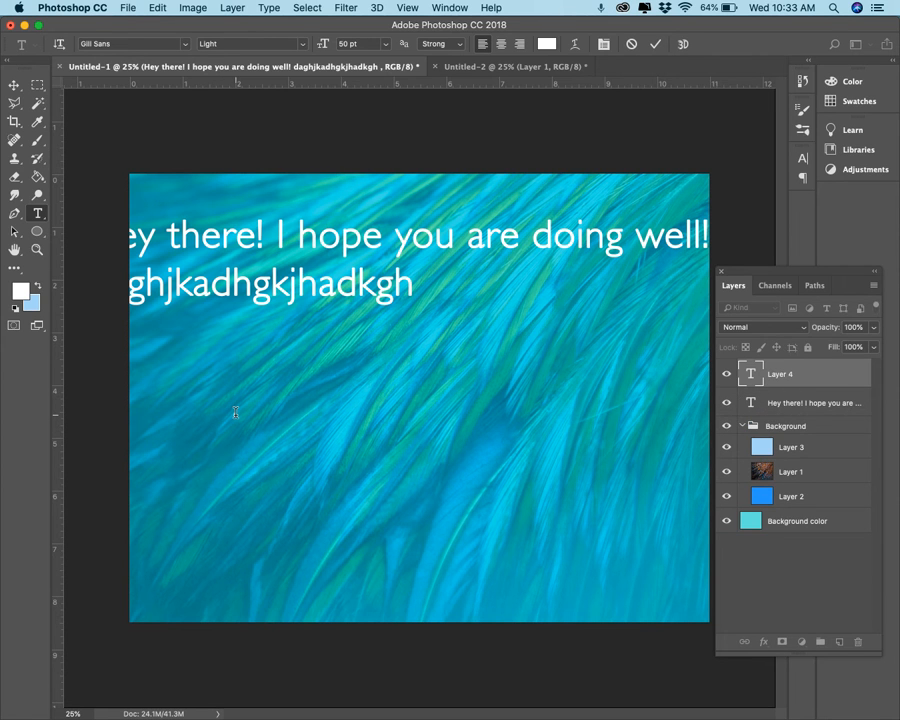
text(Something)
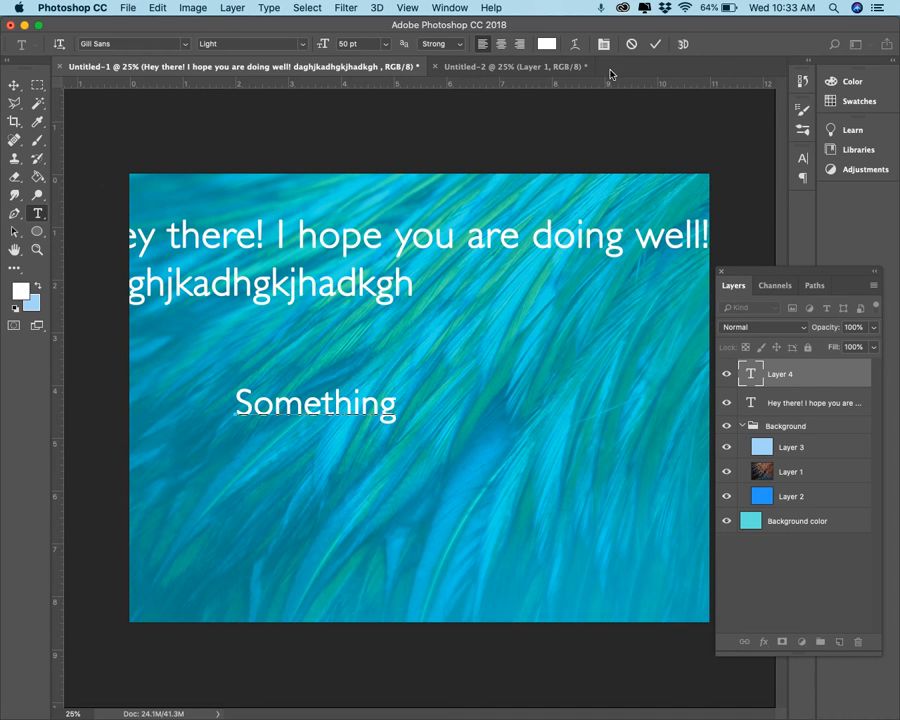
click(655, 44)
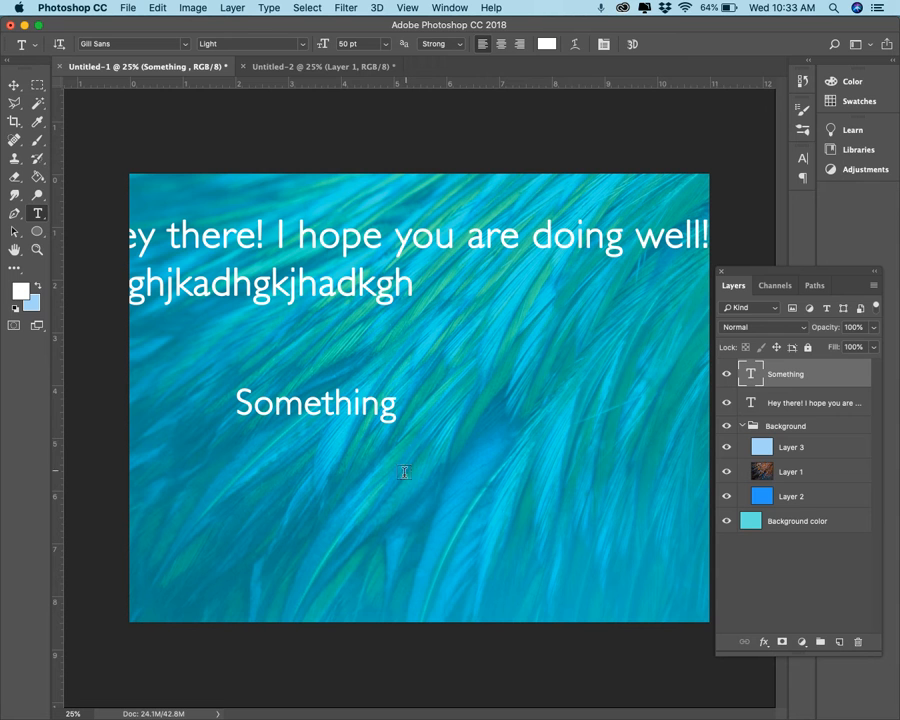
- Select the word "Something" and preview alternative font families on it, such as Arial Black
click(395, 406)
drag(395, 406, 221, 398)
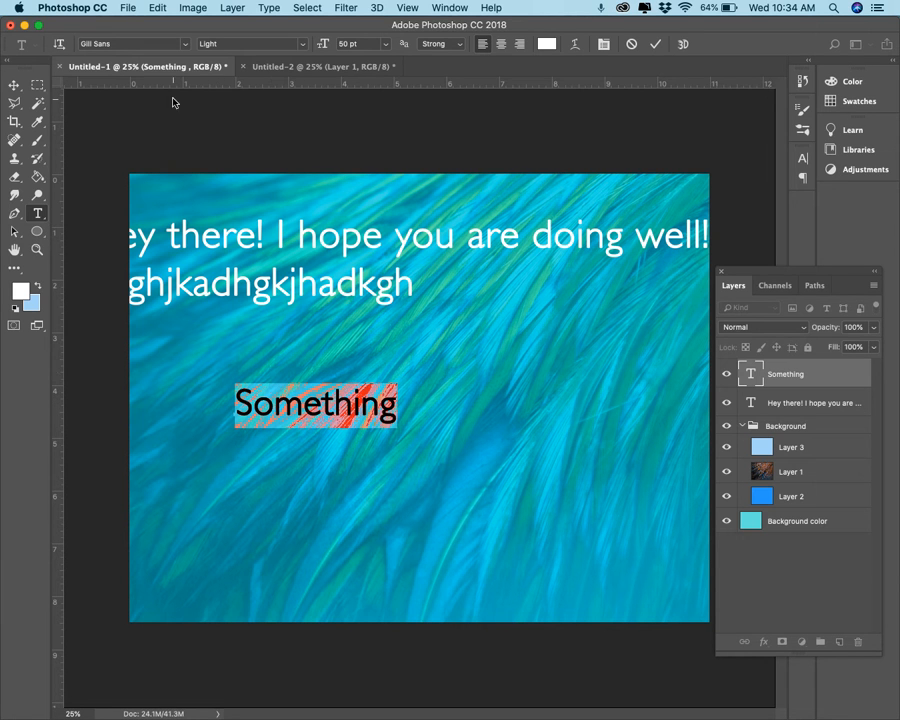
click(187, 44)
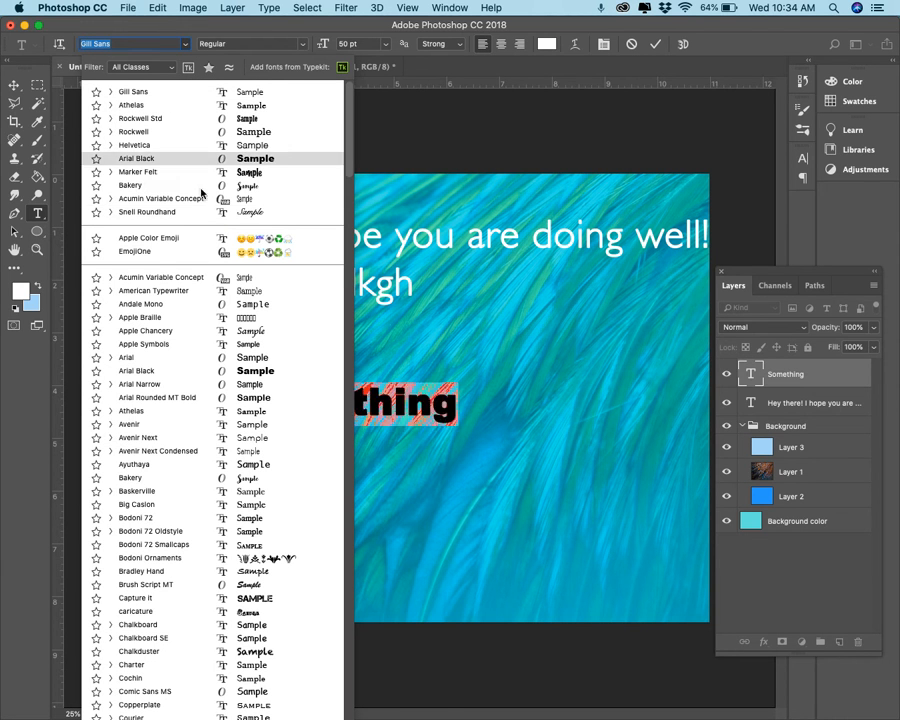
click(389, 27)
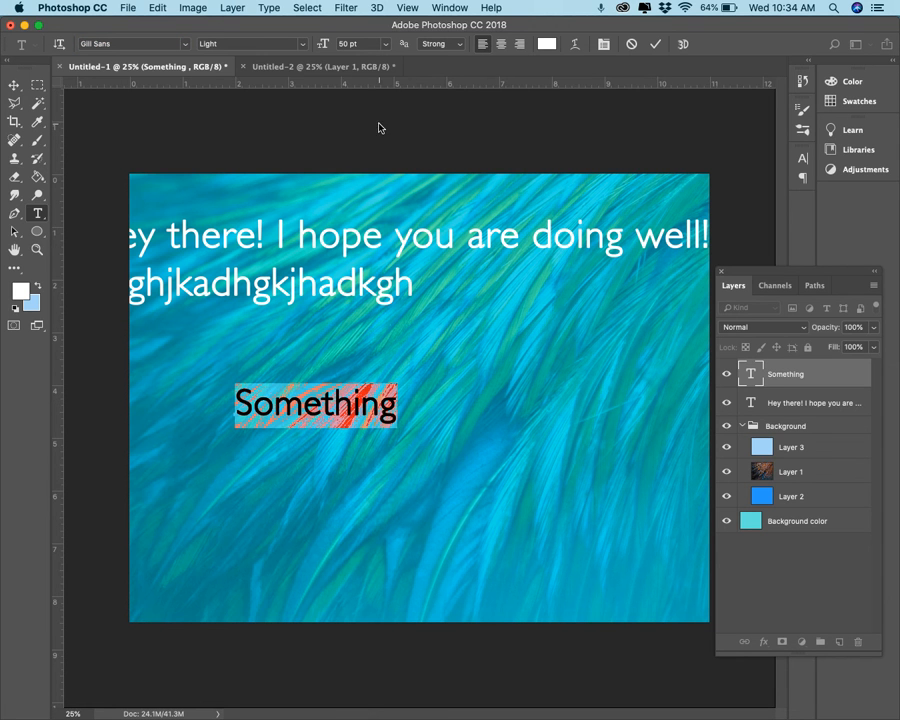
- Move the "Something" text to about X 2345 px, Y 1196 px in the canvas's right half and apply the transformation
click(14, 85)
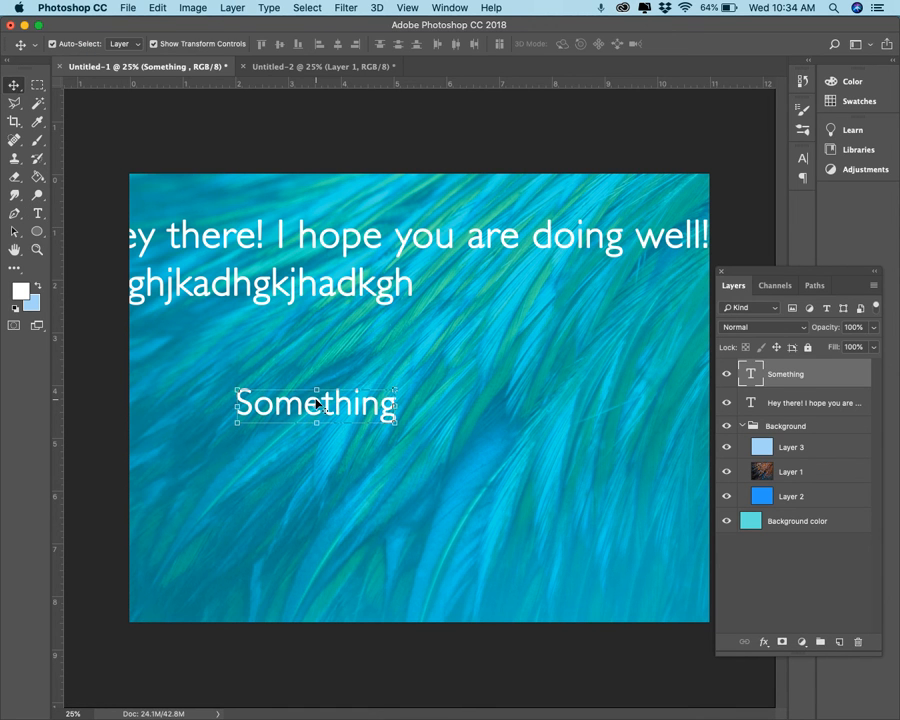
drag(326, 401, 551, 358)
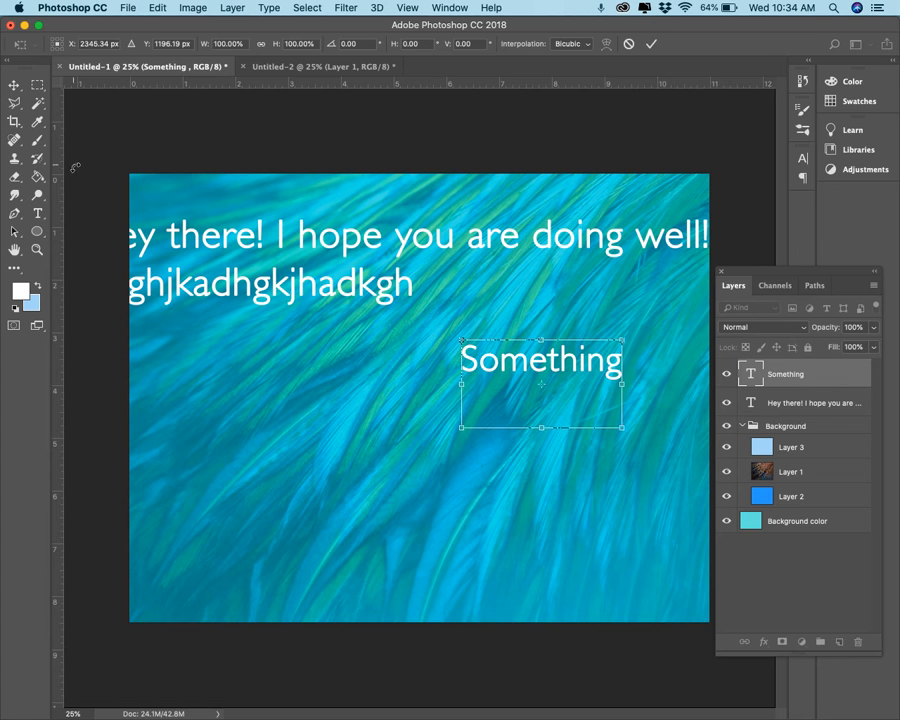
click(40, 215)
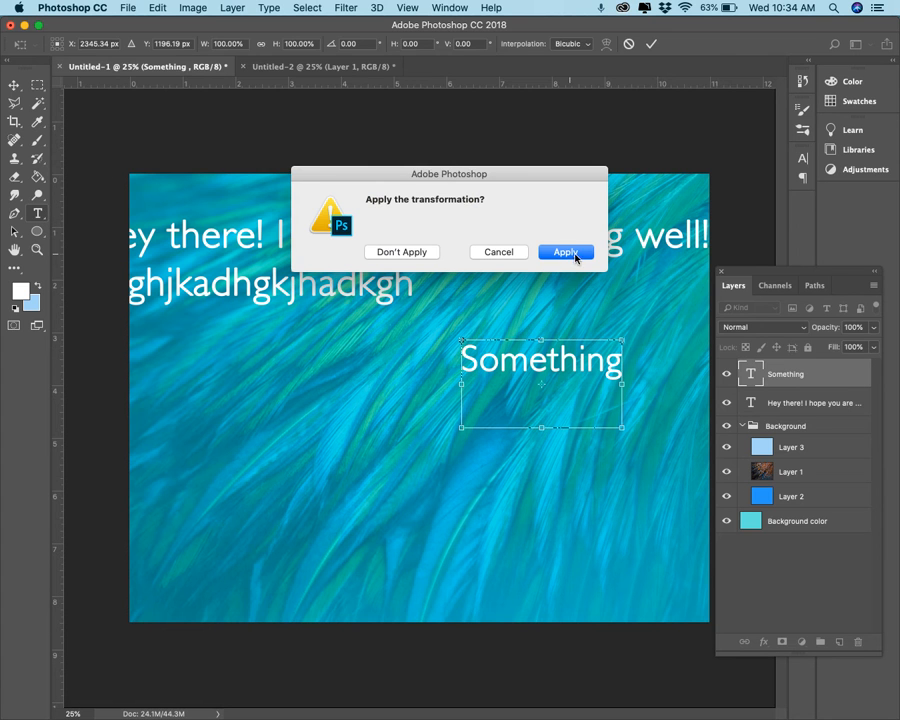
click(568, 252)
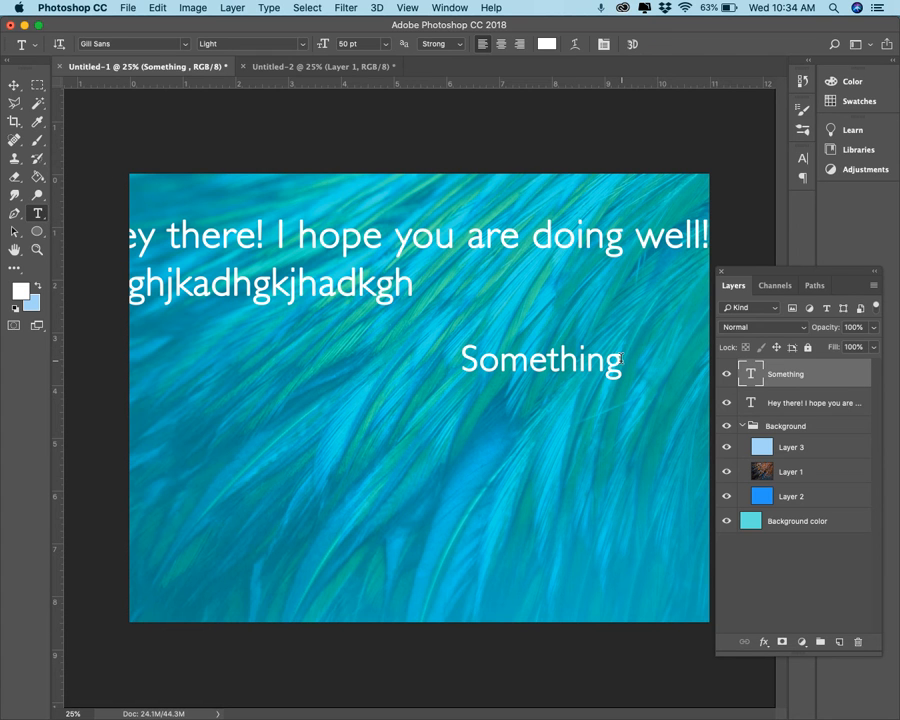
- Select the word "Something" and filter the font list by Serif and Sans Serif to preview those fonts on it
click(621, 360)
drag(621, 360, 458, 362)
click(152, 44)
click(184, 44)
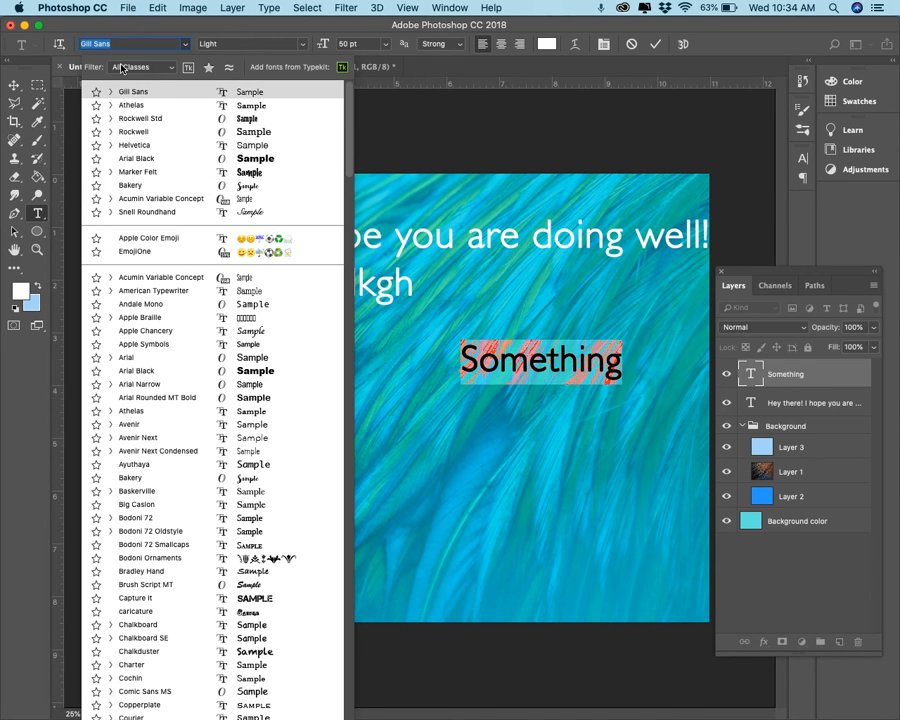
click(168, 70)
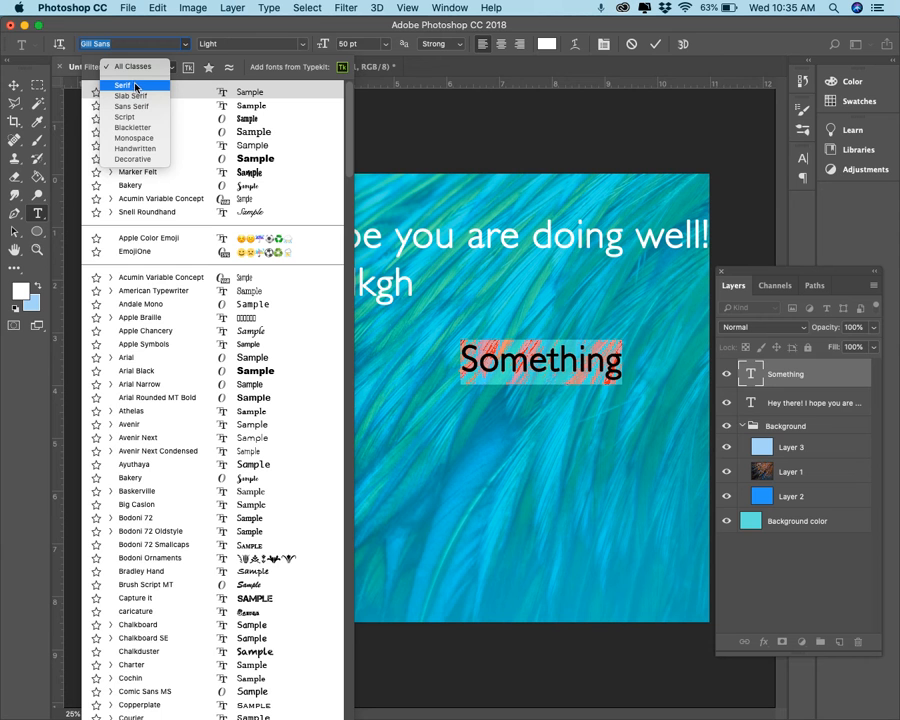
click(136, 87)
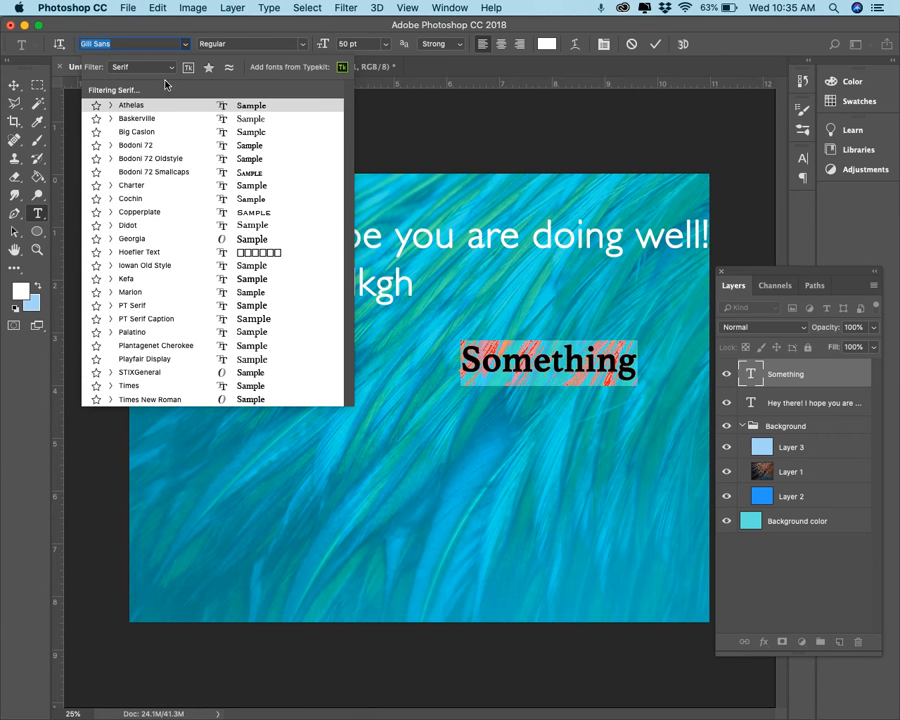
click(121, 66)
click(146, 88)
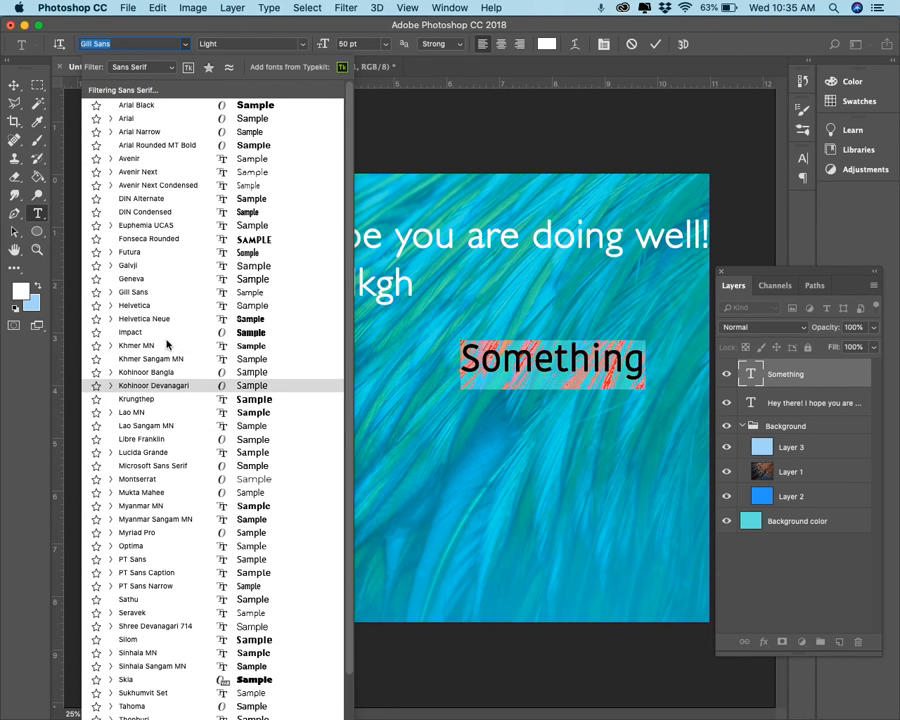
- Filter the font list to Decorative and apply HelloEtchASketch to the word "Something"
click(152, 71)
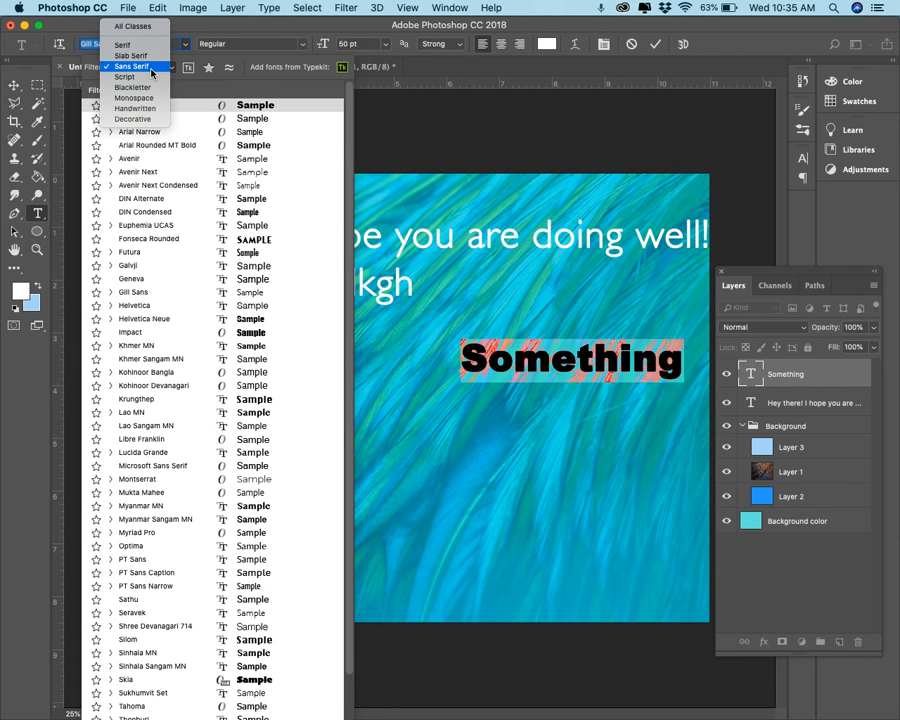
click(154, 121)
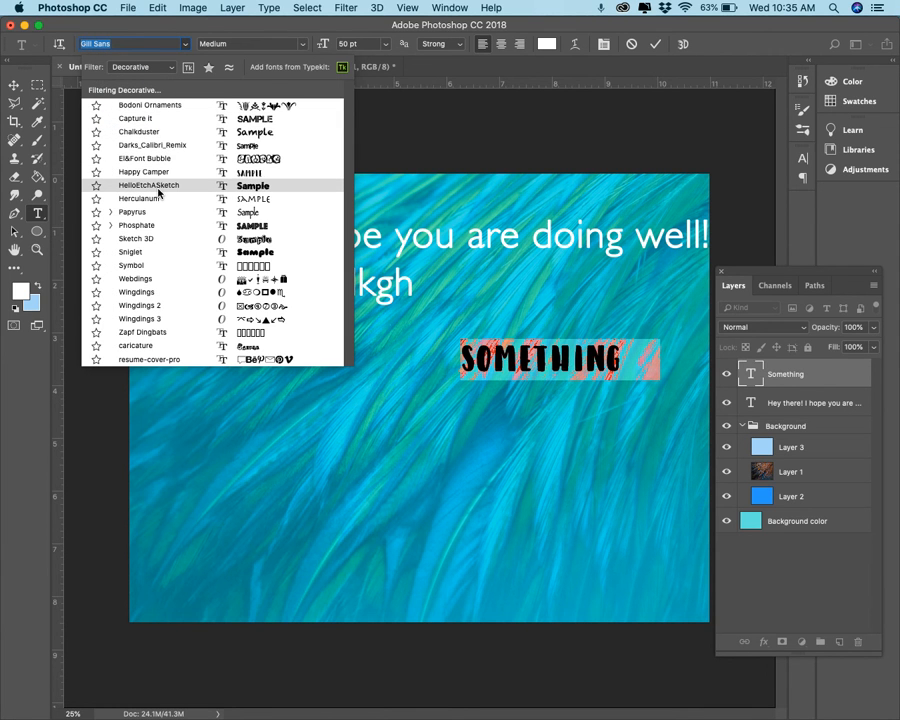
click(158, 189)
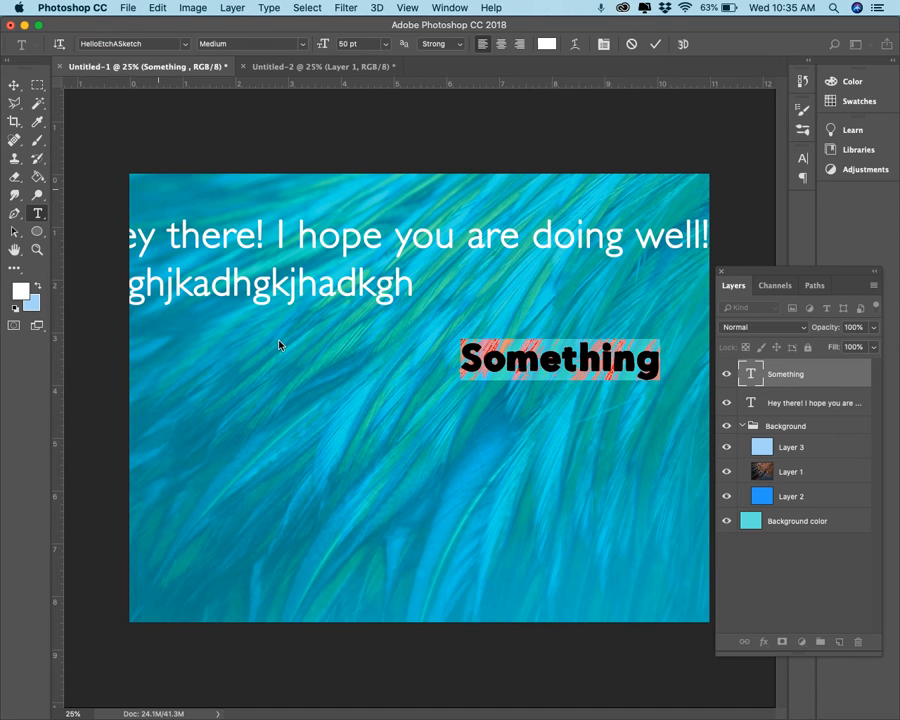
- Reselect the word "Something" and reset the font list's filter to All Classes
click(560, 383)
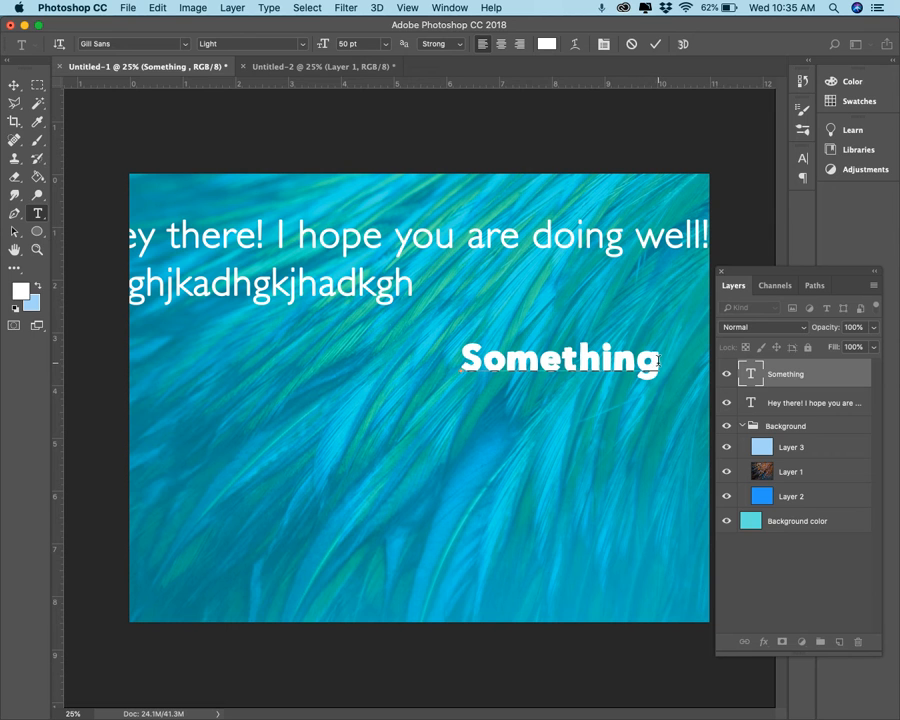
drag(657, 360, 441, 372)
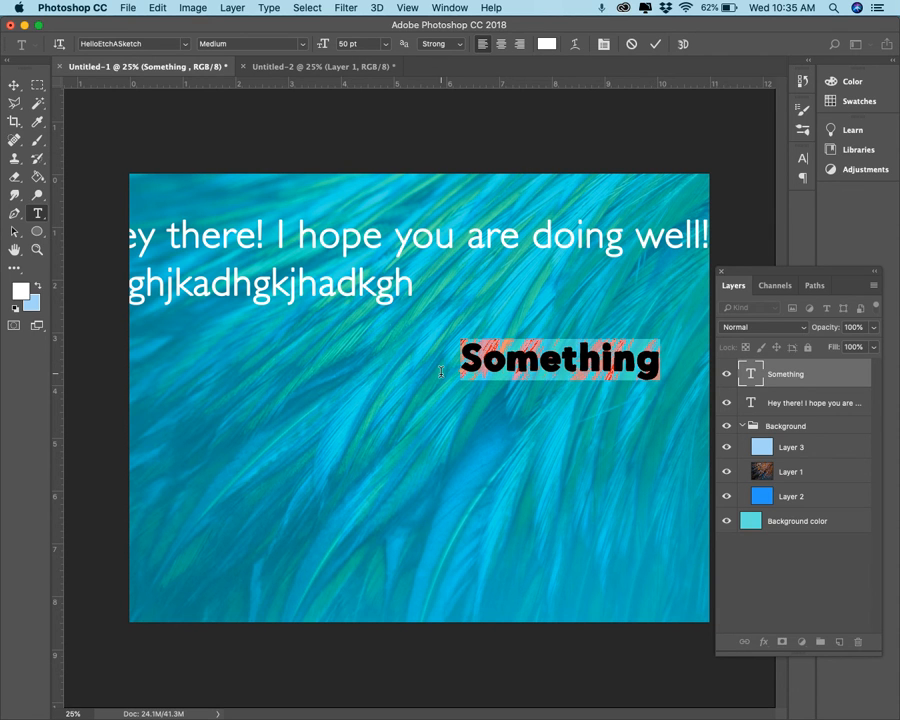
click(161, 40)
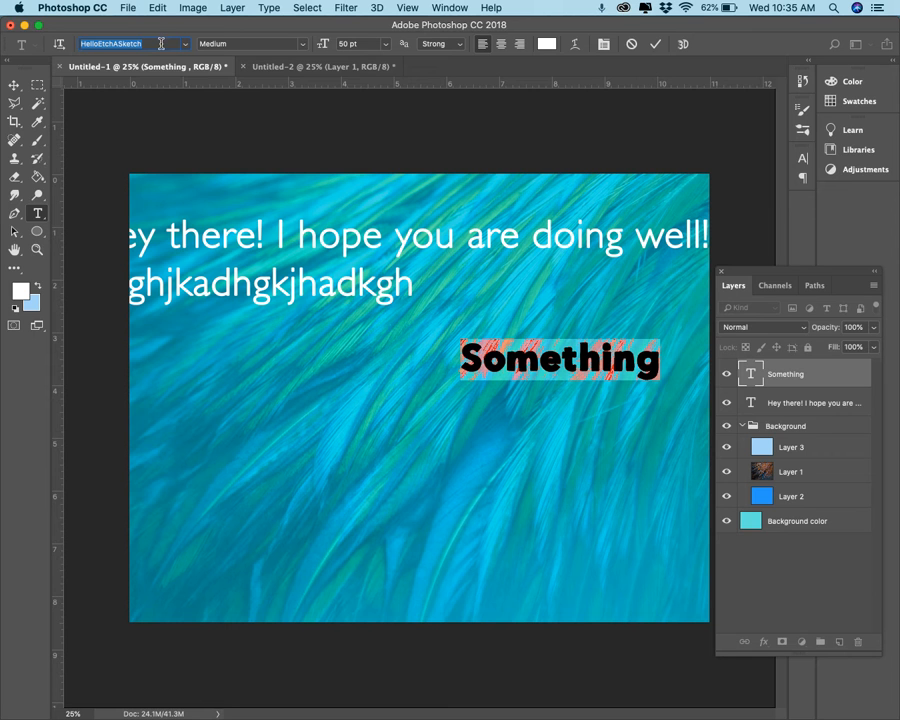
click(161, 40)
drag(146, 44, 28, 47)
click(185, 44)
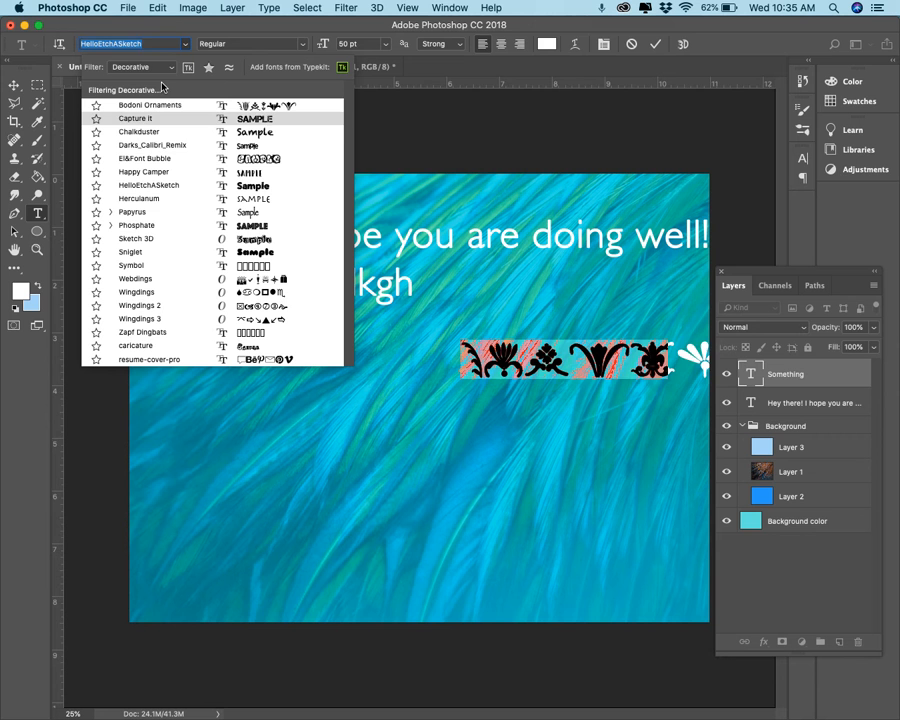
click(166, 68)
click(165, 64)
click(169, 69)
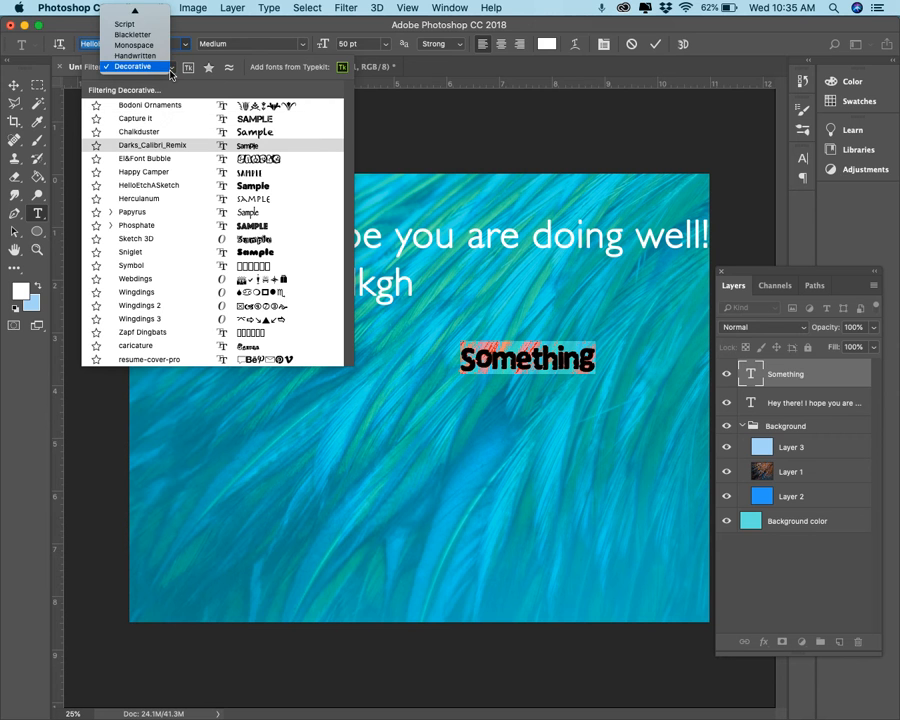
click(128, 16)
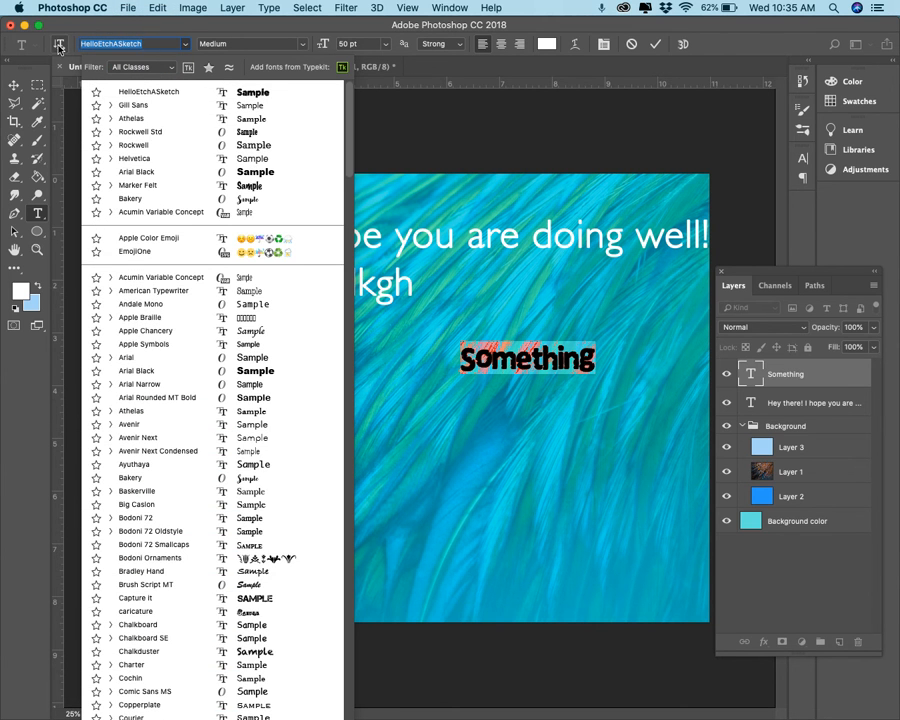
- Preview successive fonts from the full list on "Something" and apply the Bakery font
key(Down)
key(Down)
key(Down)
key(Down)
key(Down)
key(Down)
key(Down)
key(Down)
key(Down)
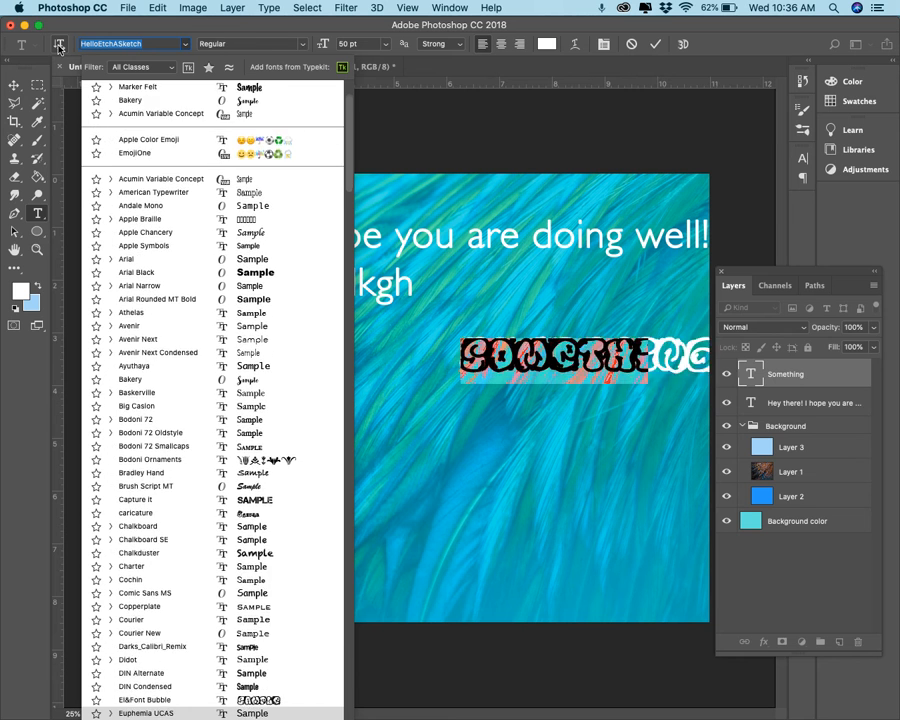
key(Down)
key(Down)
key(Down)
key(Down)
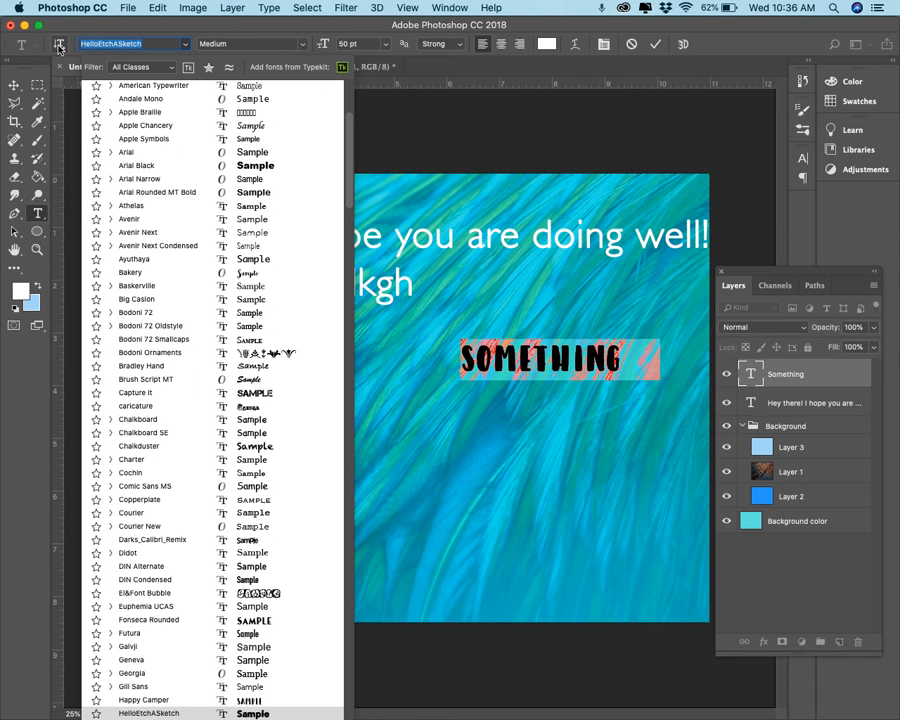
key(Down)
key(Down)
key(Down)
key(Down)
key(Down)
key(Down)
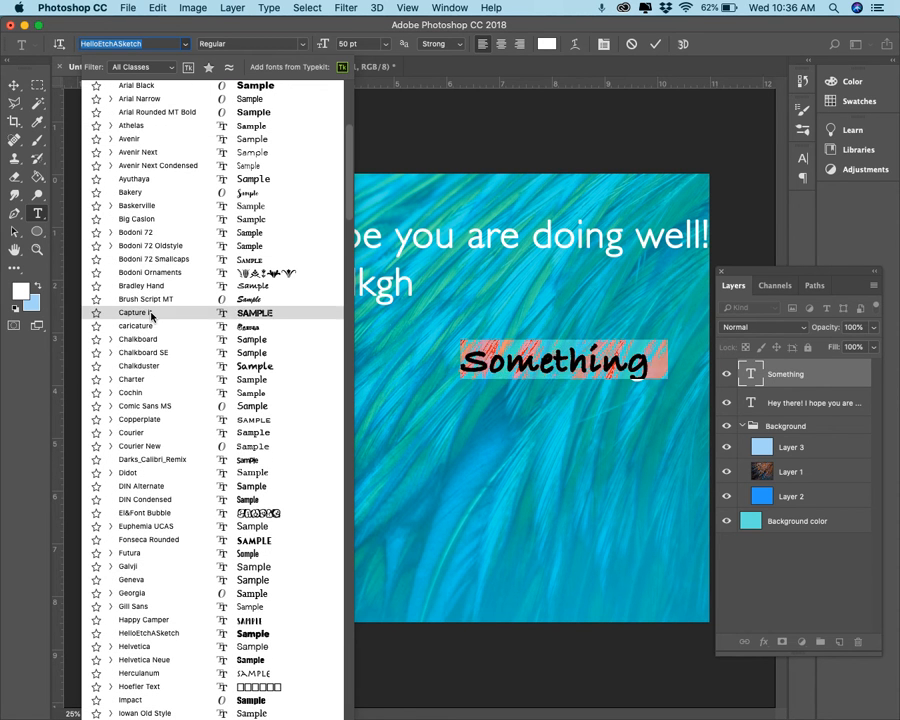
click(159, 196)
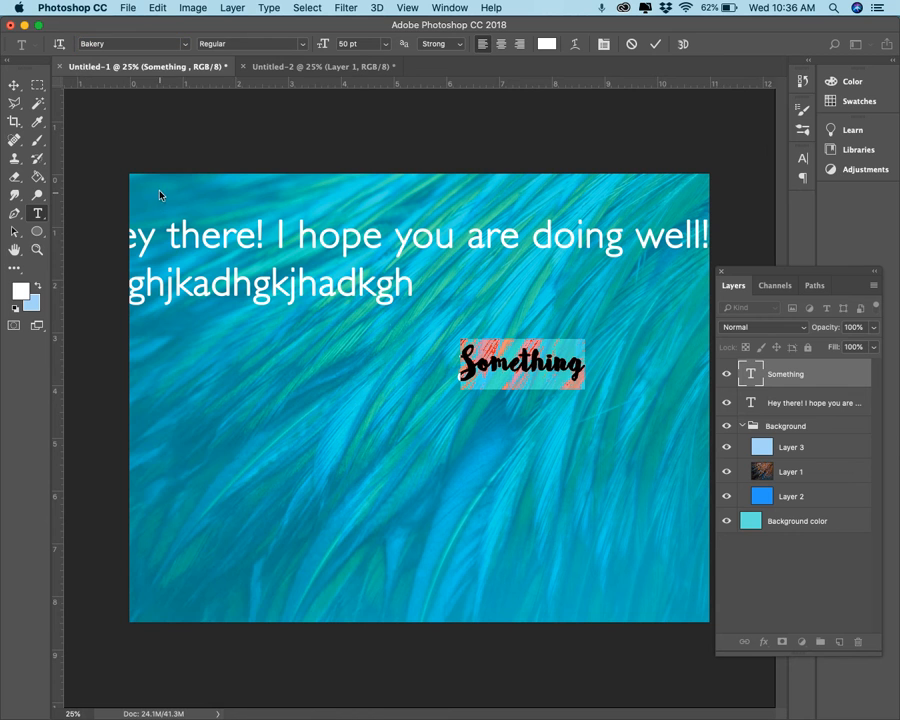
- Reselect "Something", change its font to Gill Sans Regular and look through the family's available styles
click(508, 359)
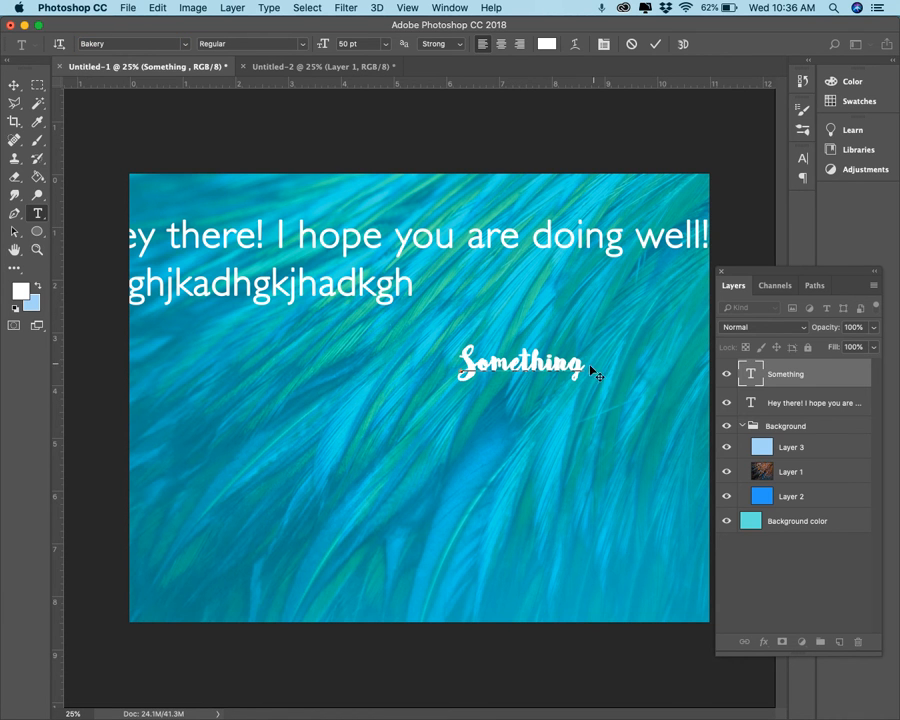
drag(582, 358, 424, 350)
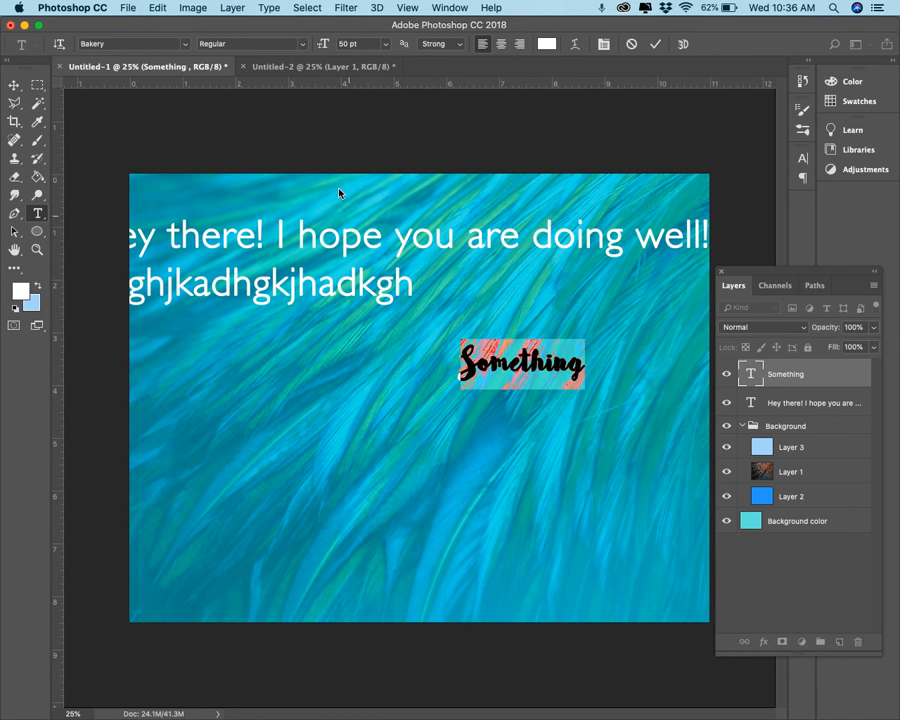
click(300, 45)
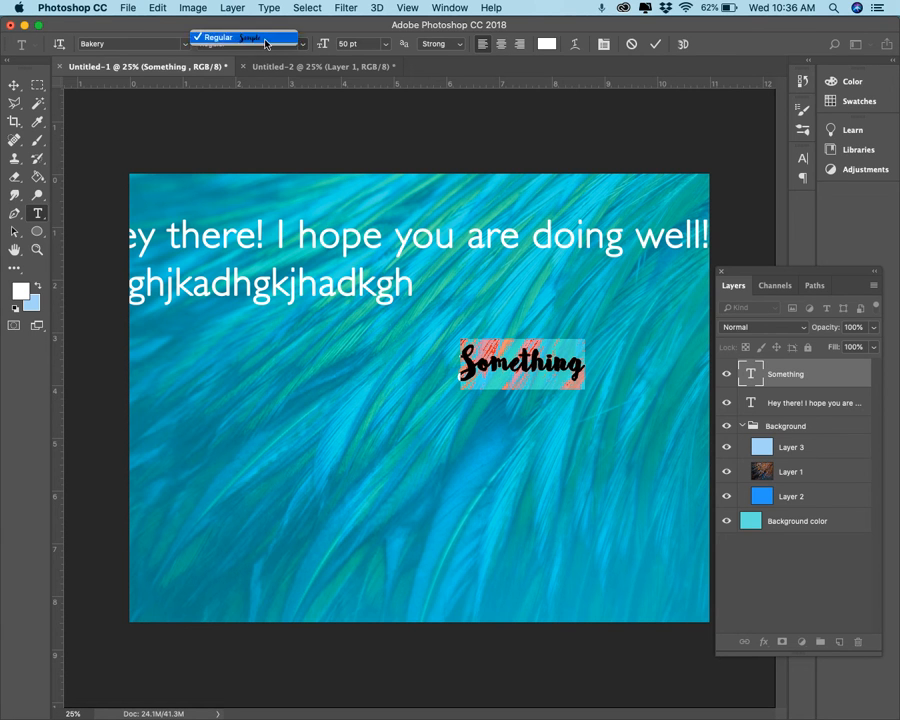
click(178, 19)
click(187, 48)
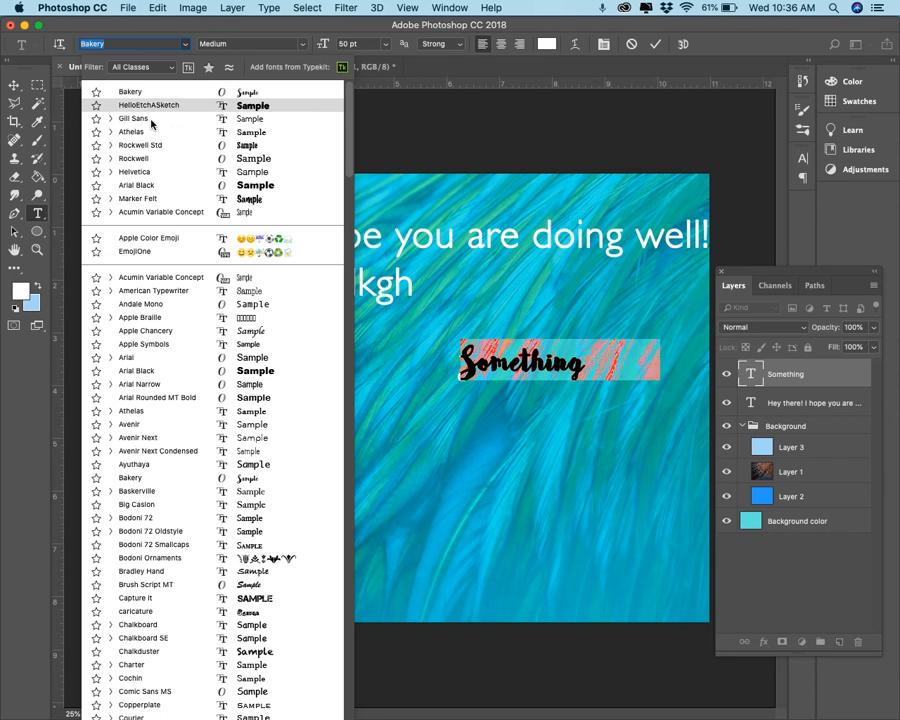
click(151, 119)
click(261, 44)
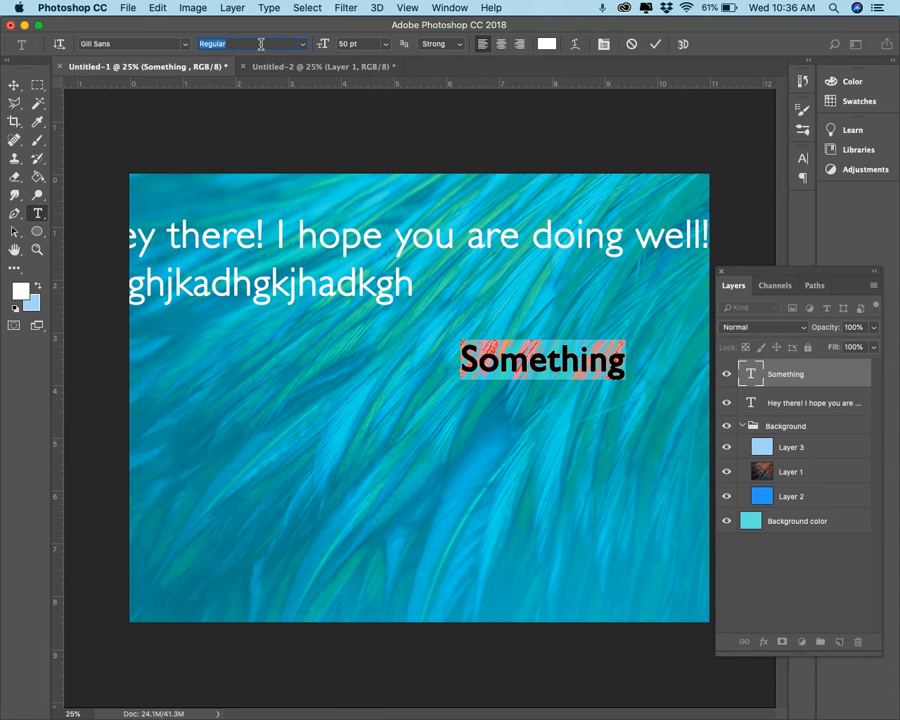
click(301, 44)
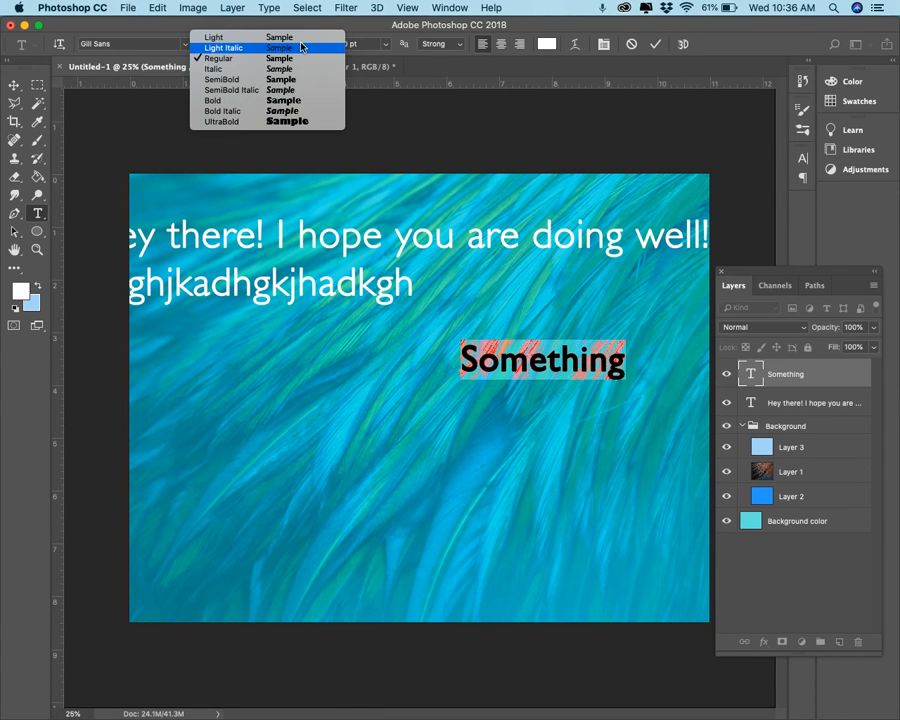
click(351, 27)
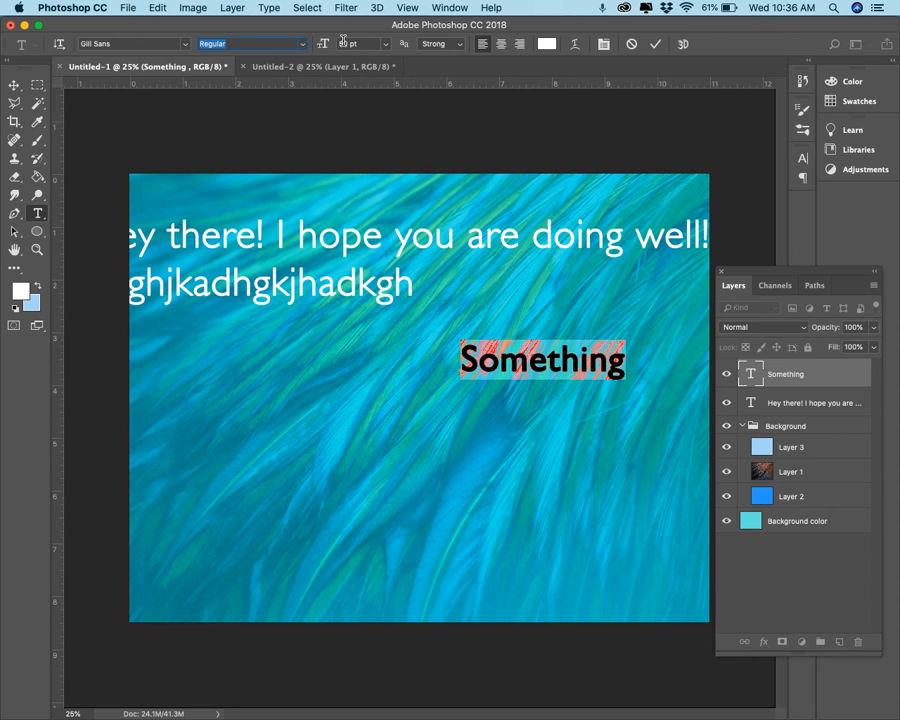
- Try the Smooth, Crisp and Sharp anti-aliasing methods on the selected text and set it to None
click(461, 45)
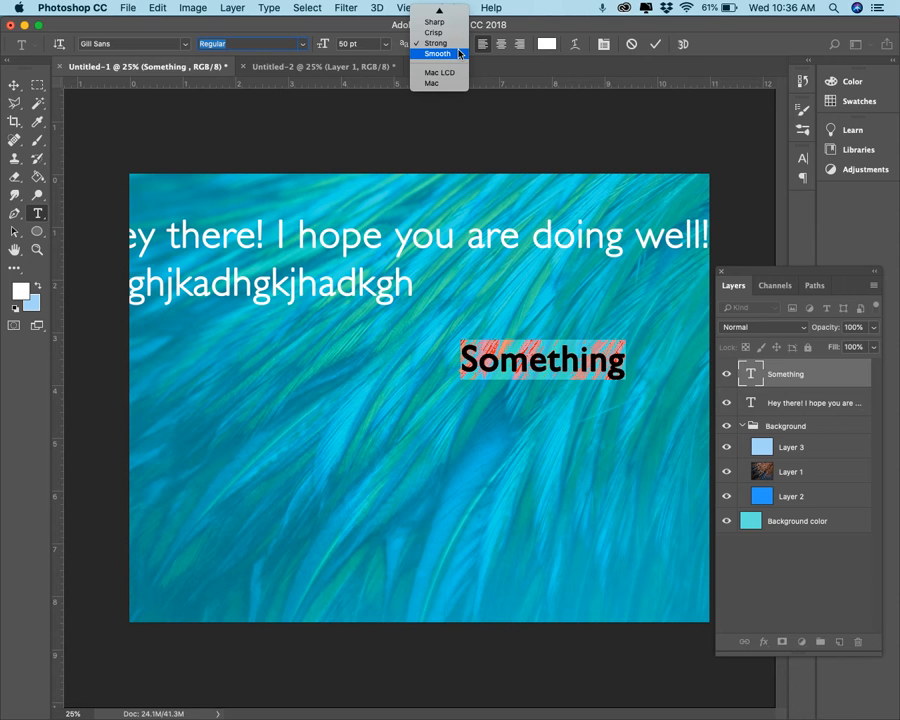
click(451, 57)
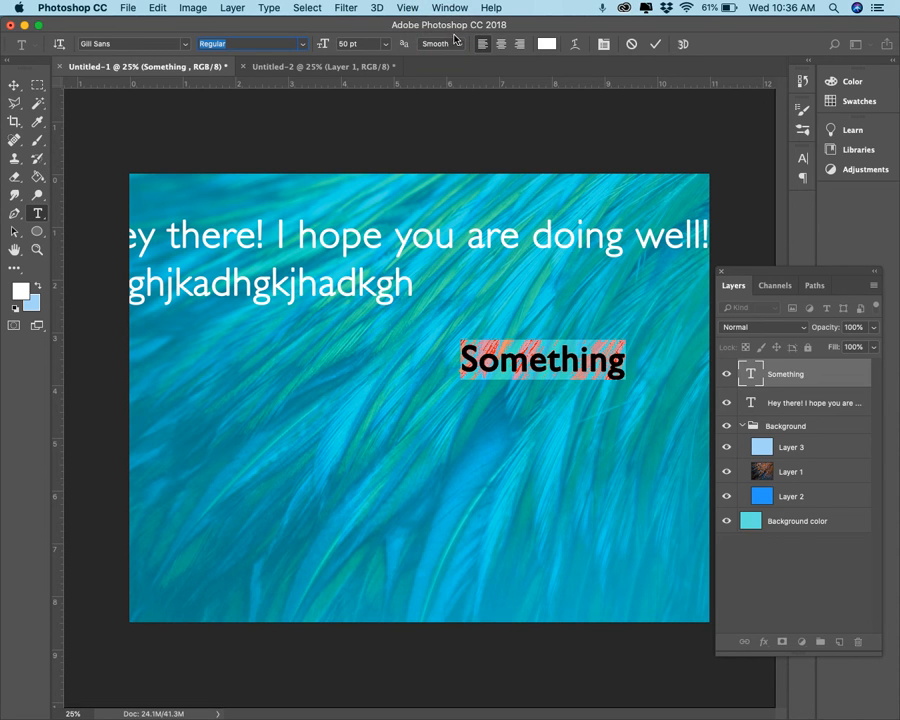
click(459, 44)
click(456, 35)
click(452, 44)
click(454, 32)
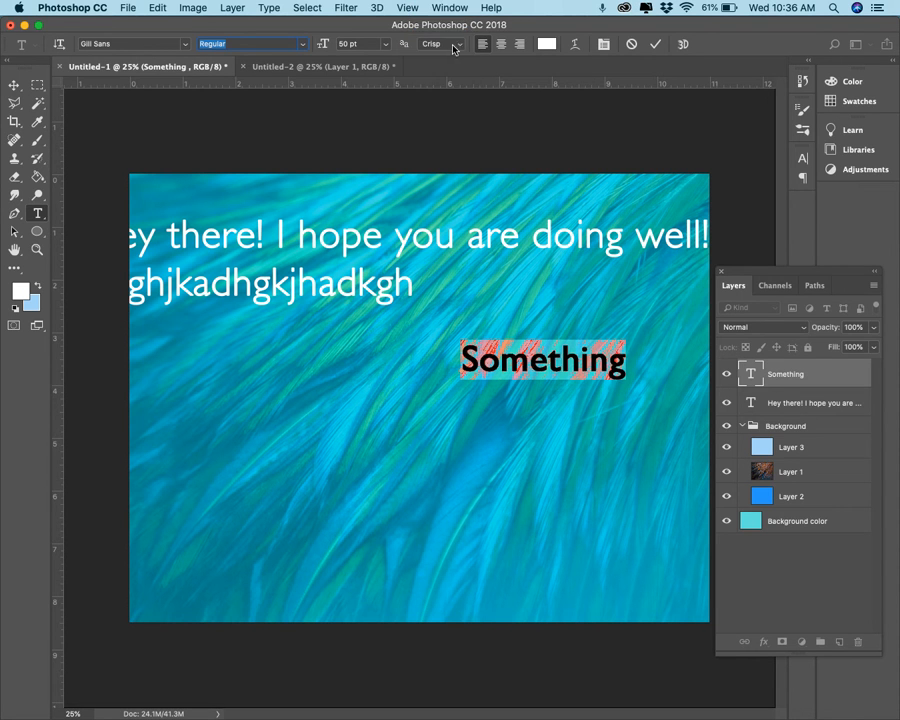
click(452, 44)
click(448, 34)
click(456, 42)
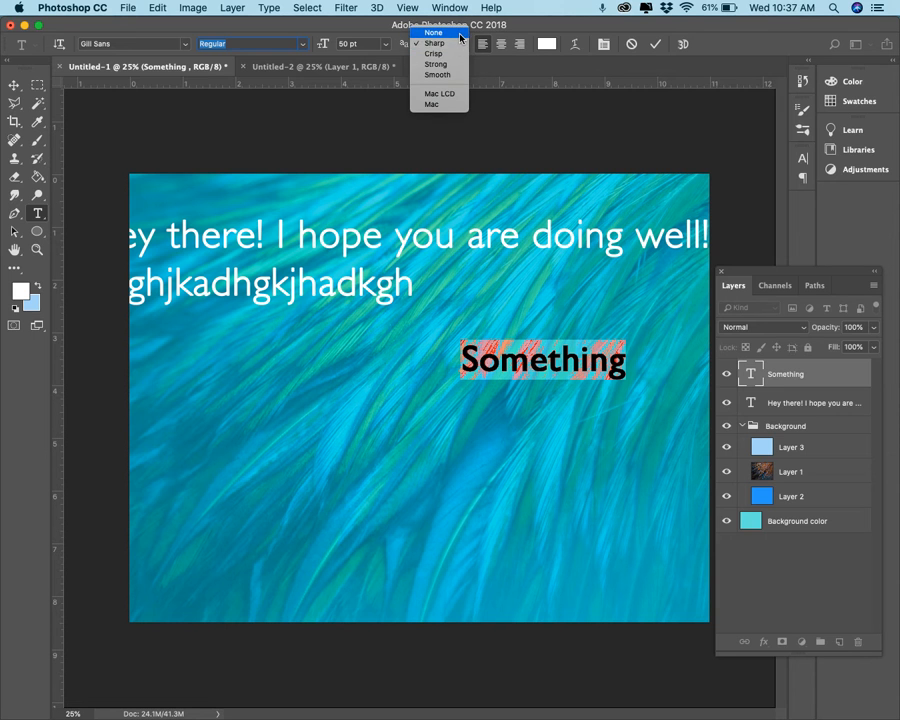
click(459, 34)
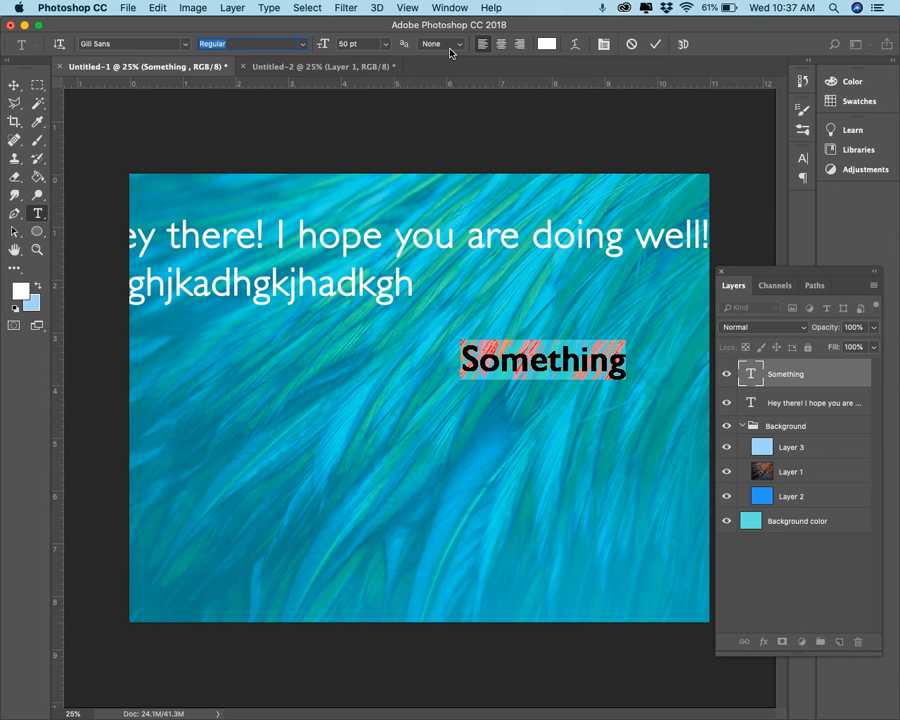
- Try center and right alignment on the "Something" text and return it to left alignment
click(500, 46)
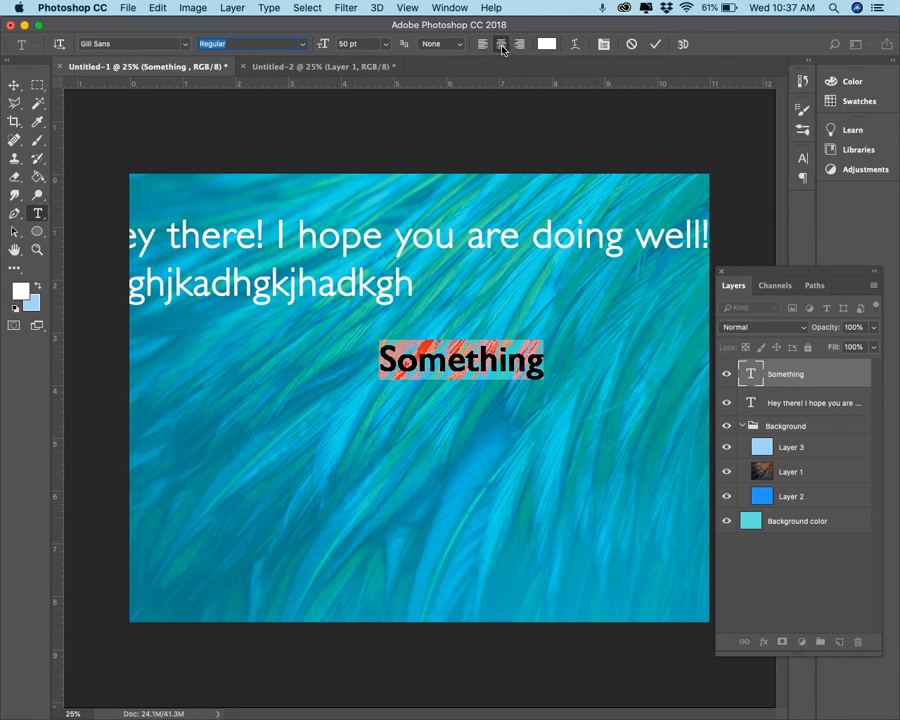
click(519, 45)
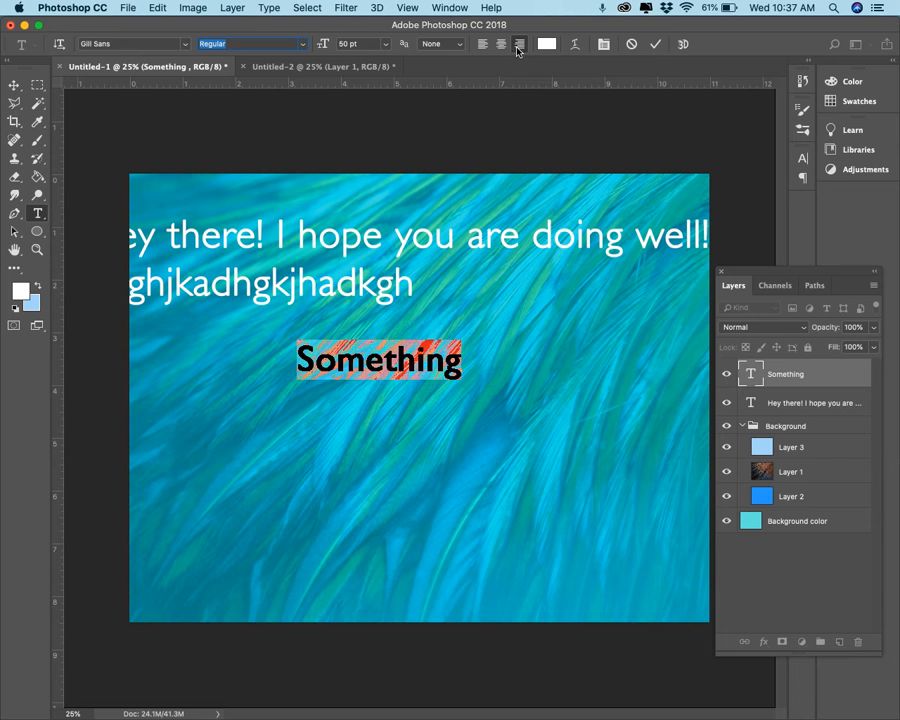
click(501, 46)
click(483, 46)
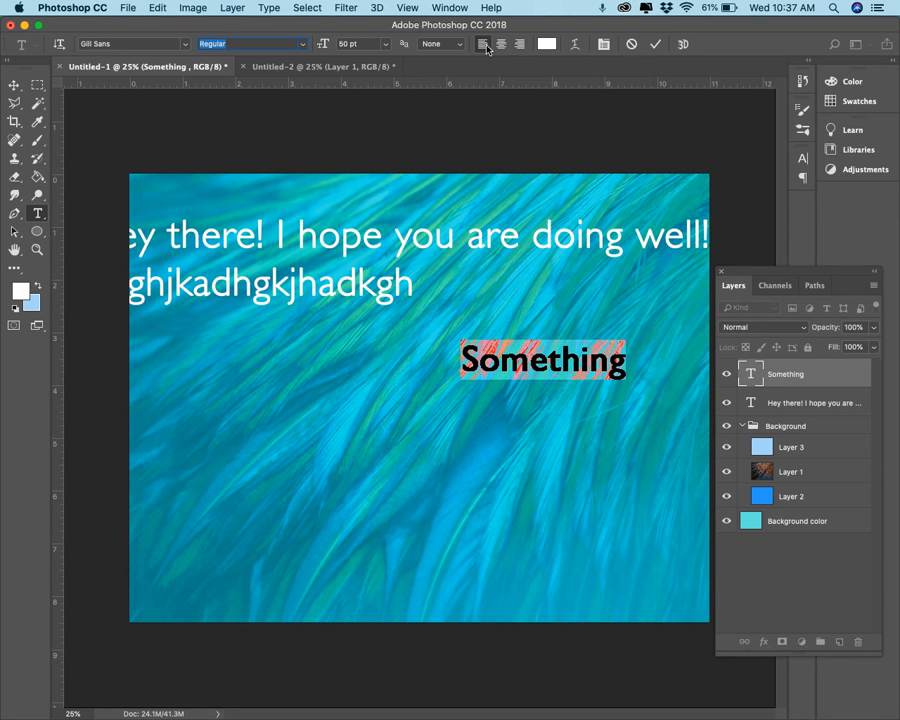
- Change the color of the selected "Something" text to bright red, f50505
click(545, 45)
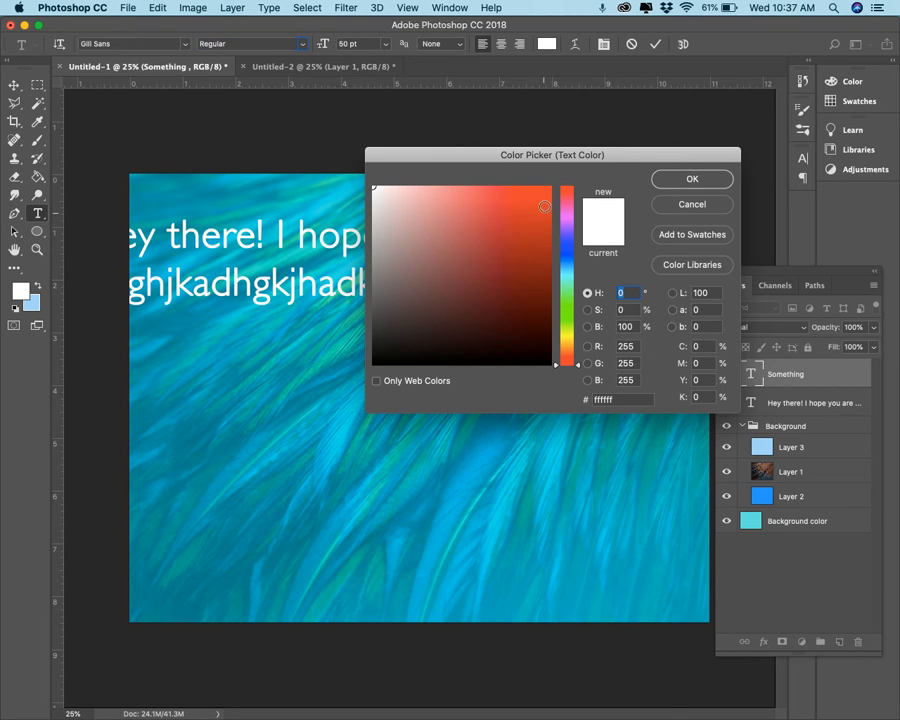
click(547, 192)
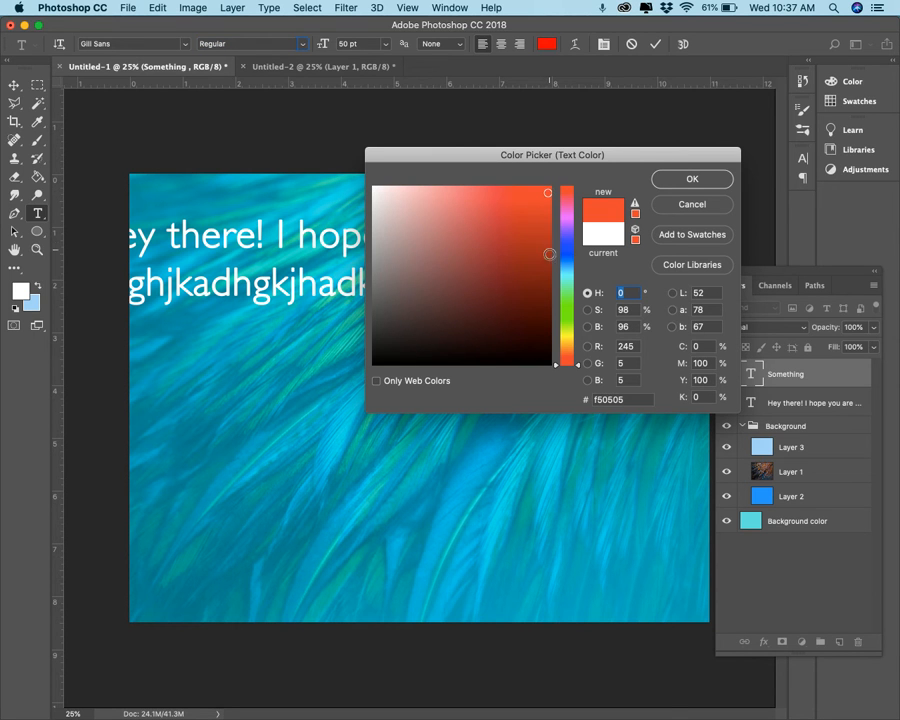
click(671, 179)
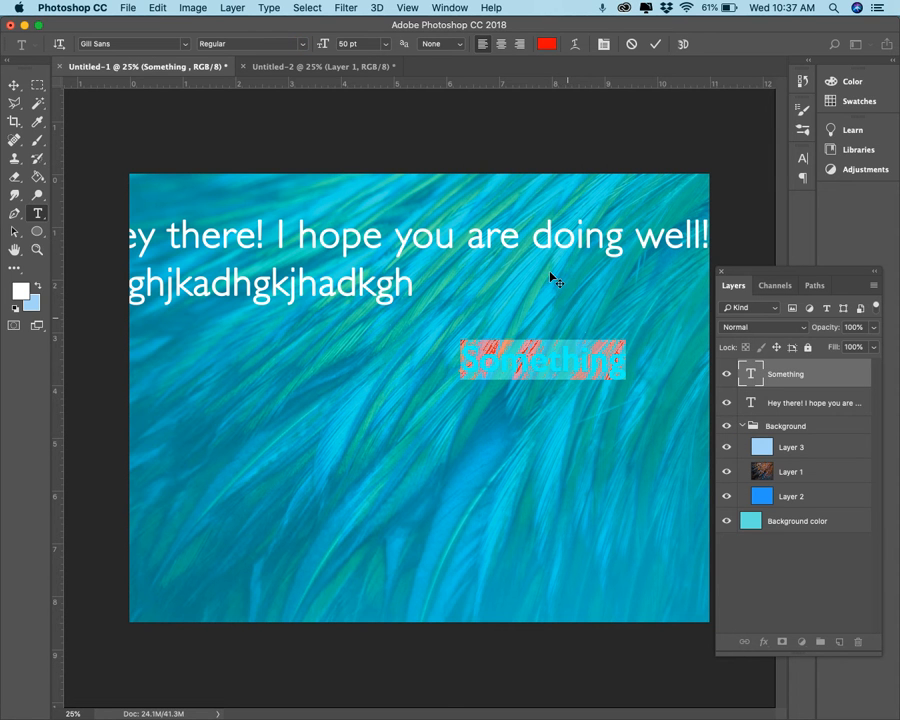
- Change the color of the "Something" text to dark green and deselect its characters
key(super+h)
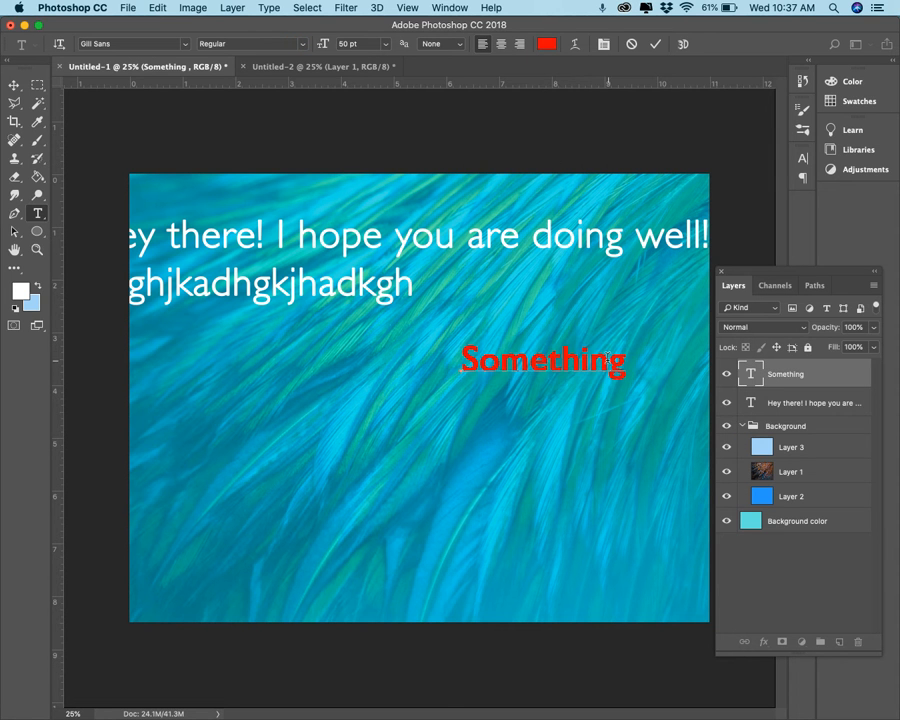
drag(626, 360, 430, 360)
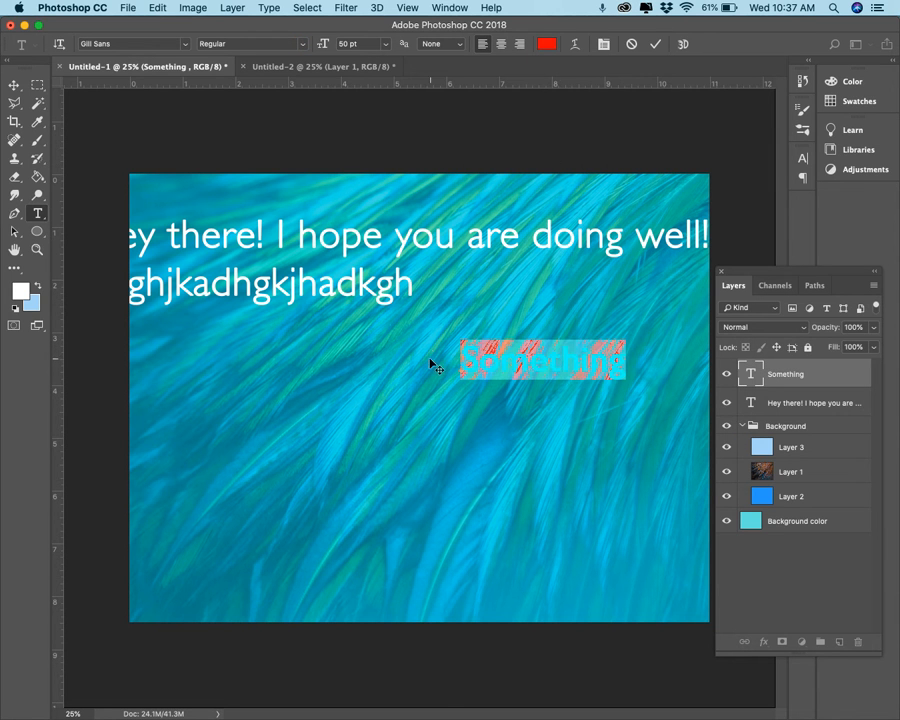
click(546, 44)
click(566, 311)
click(541, 307)
click(680, 184)
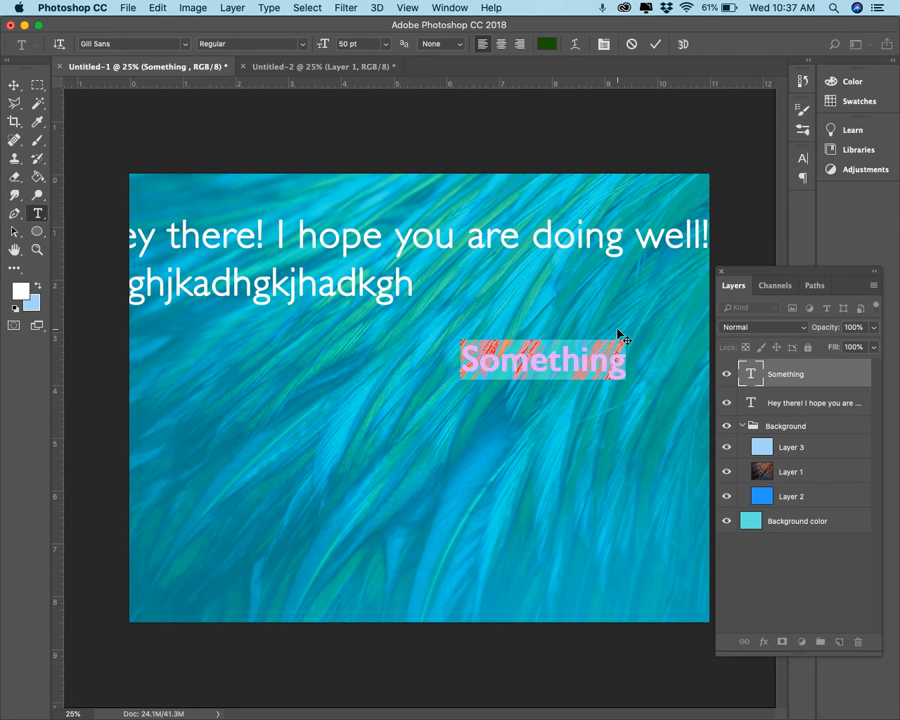
click(604, 348)
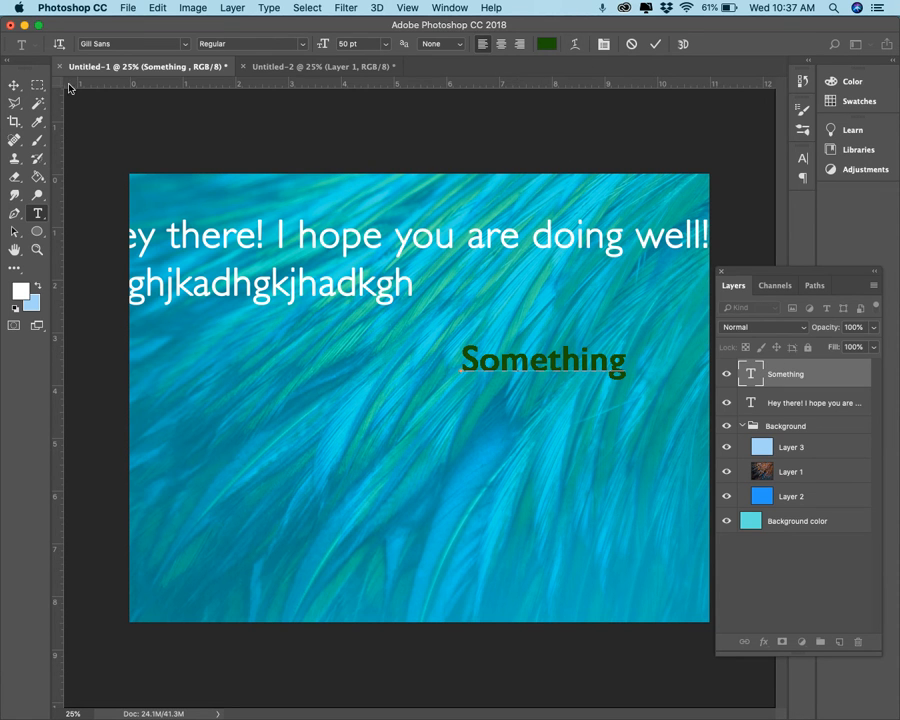
- Move the "Something" text toward the middle of the canvas and look through its Free Transform options without transforming it
click(13, 86)
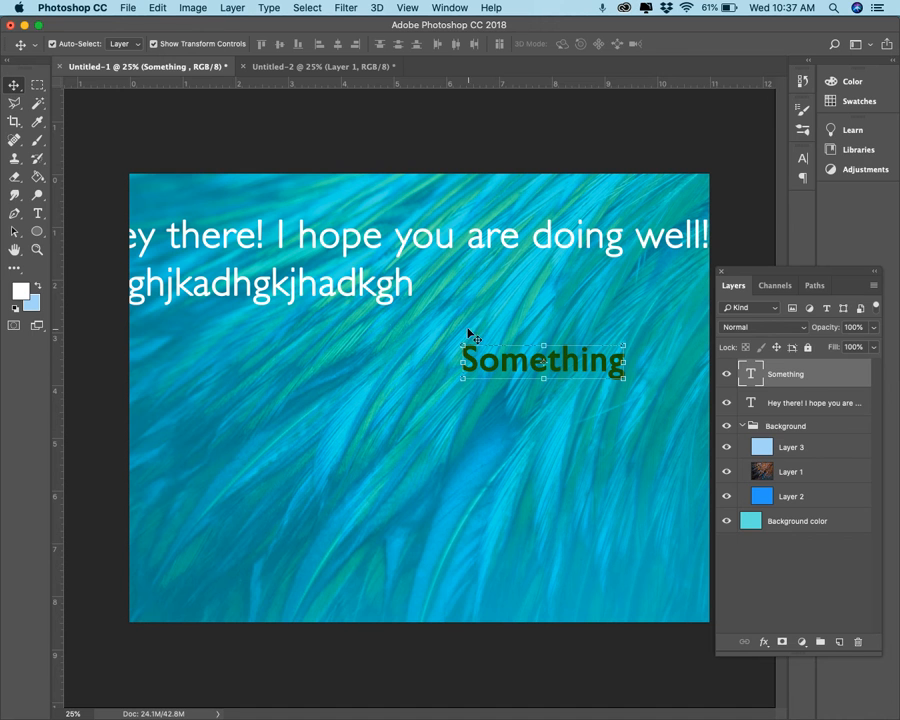
drag(529, 370, 434, 383)
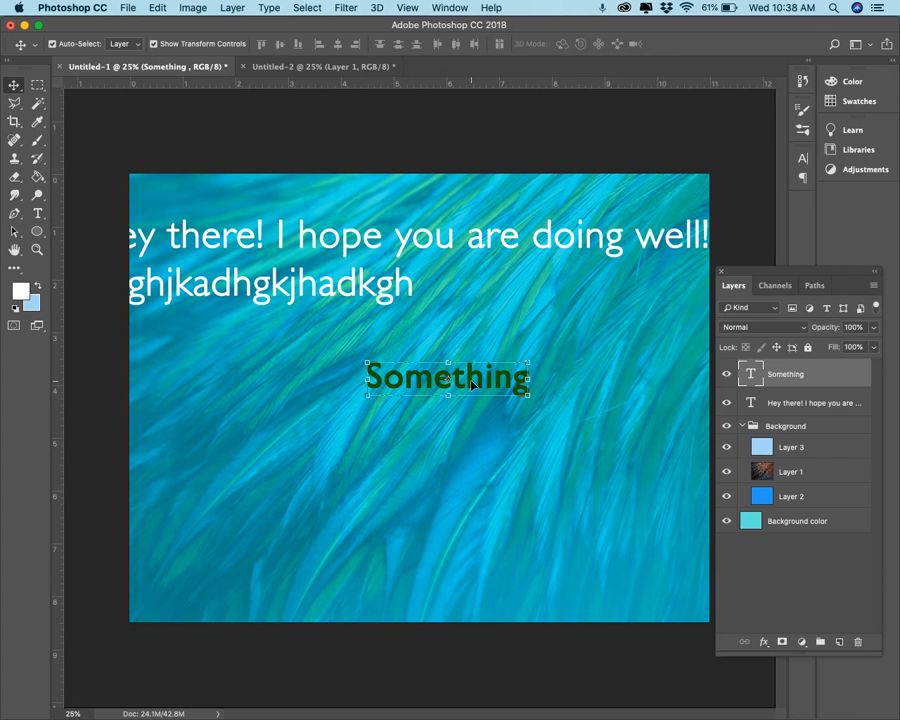
key(super+t)
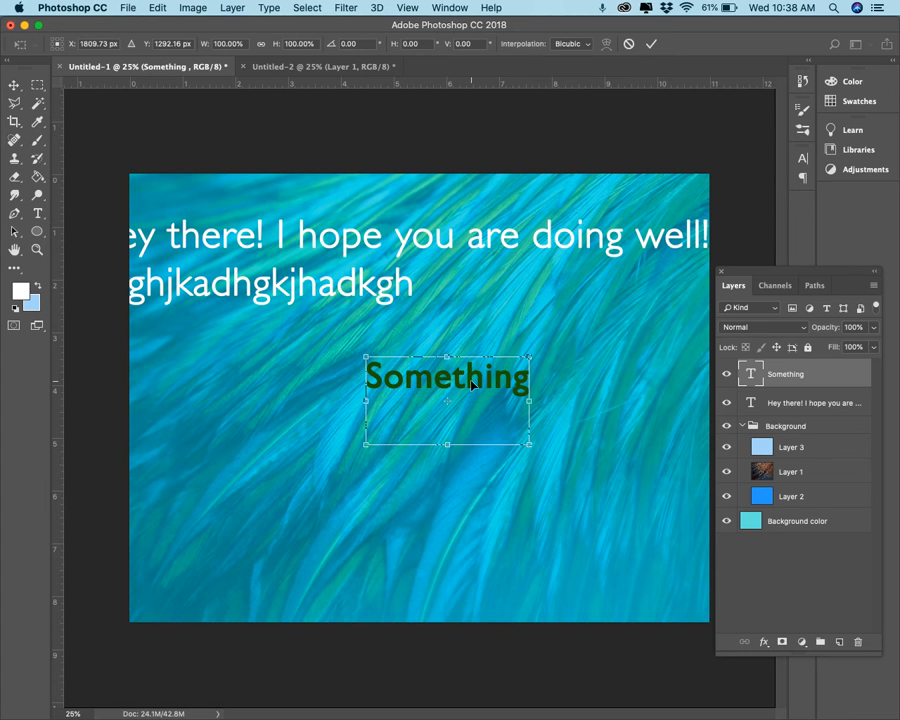
right_click(471, 385)
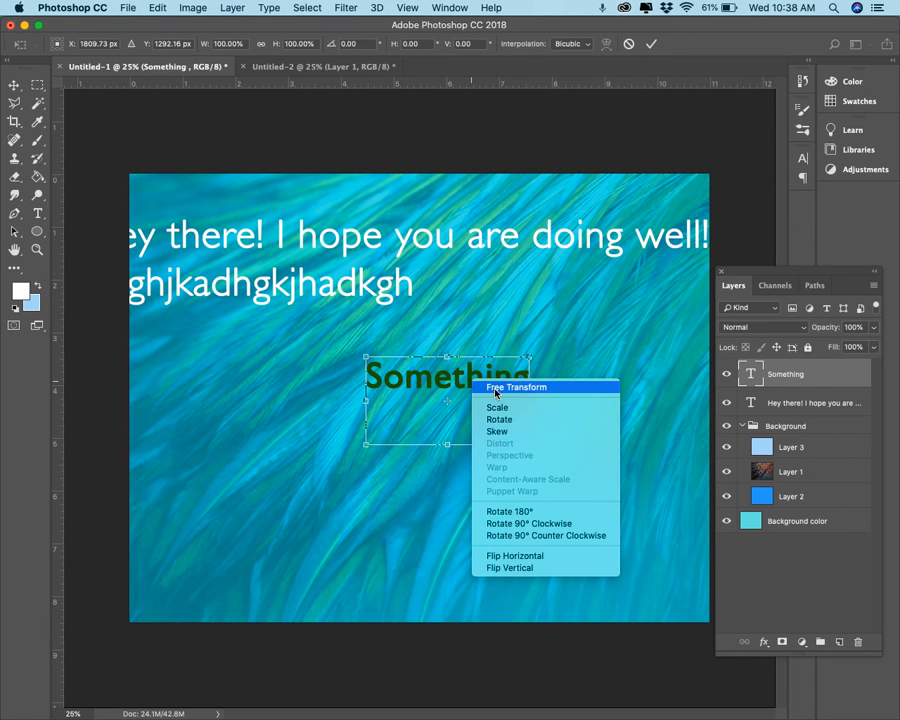
click(495, 393)
right_click(486, 384)
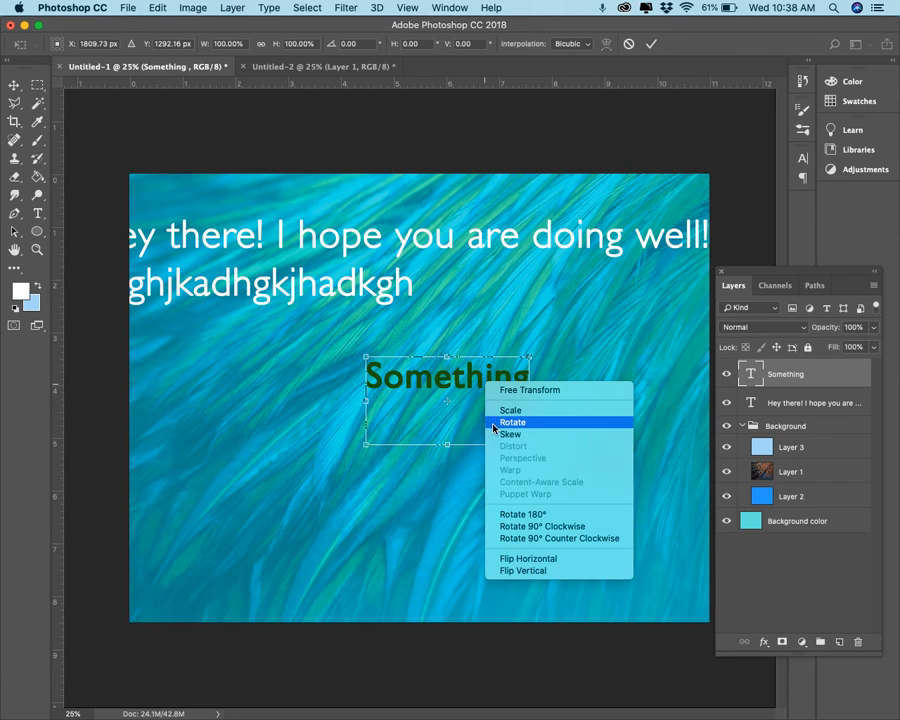
click(555, 349)
key(Return)
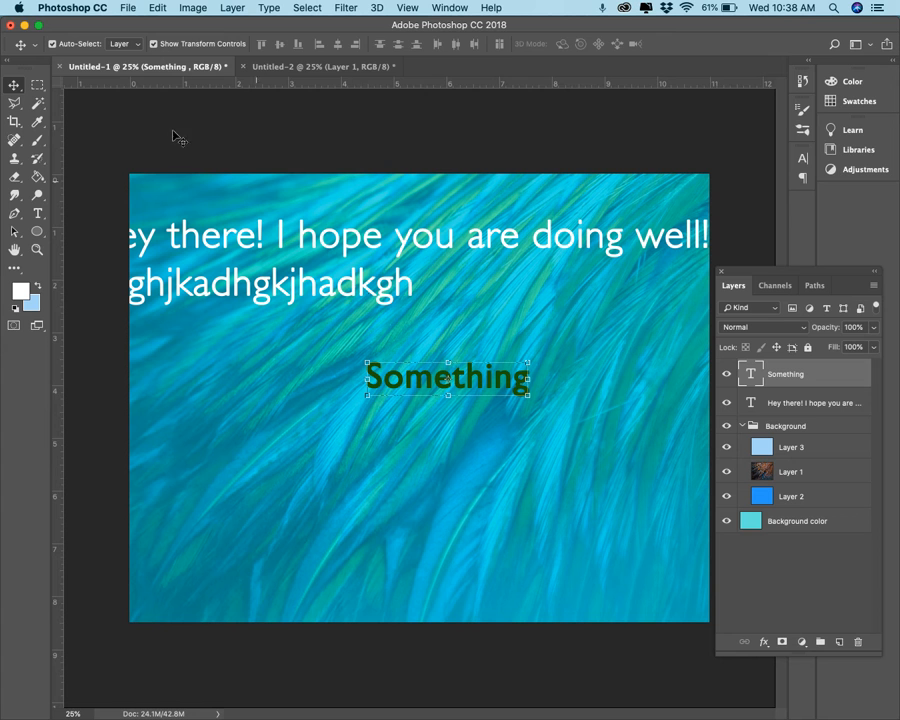
- Start Warp Text on the "Something" layer, removing its faux bold style, and move the warp dialog clear of the text
key(t)
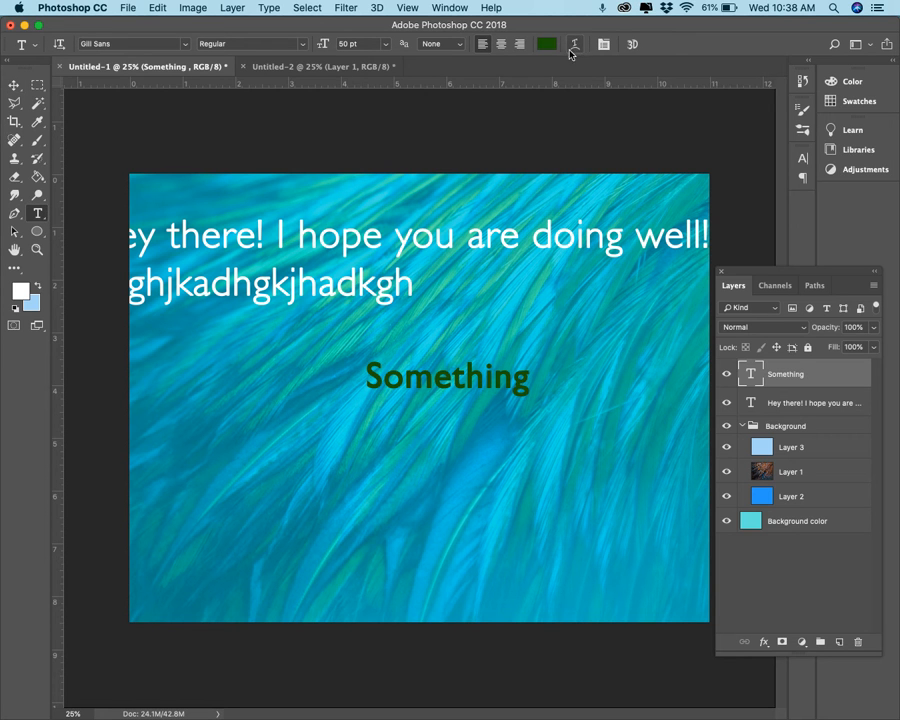
click(574, 44)
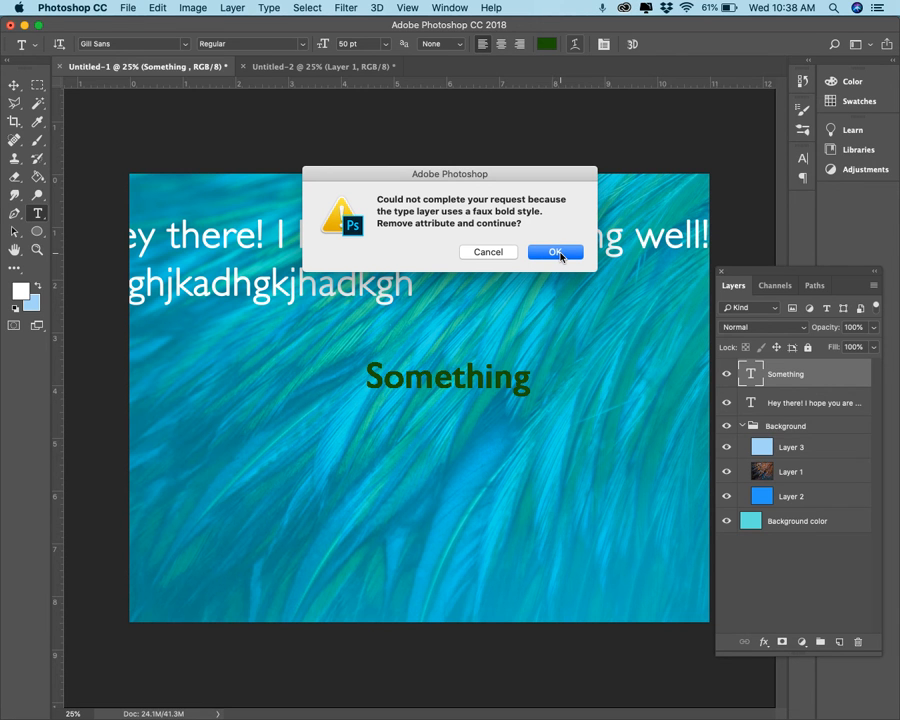
click(561, 255)
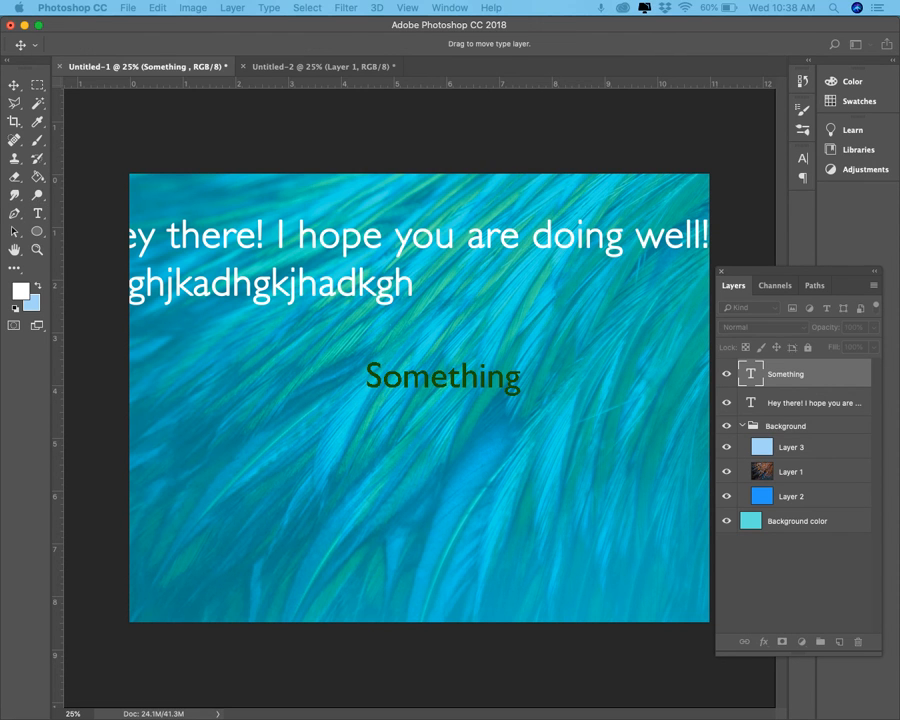
drag(272, 40, 637, 97)
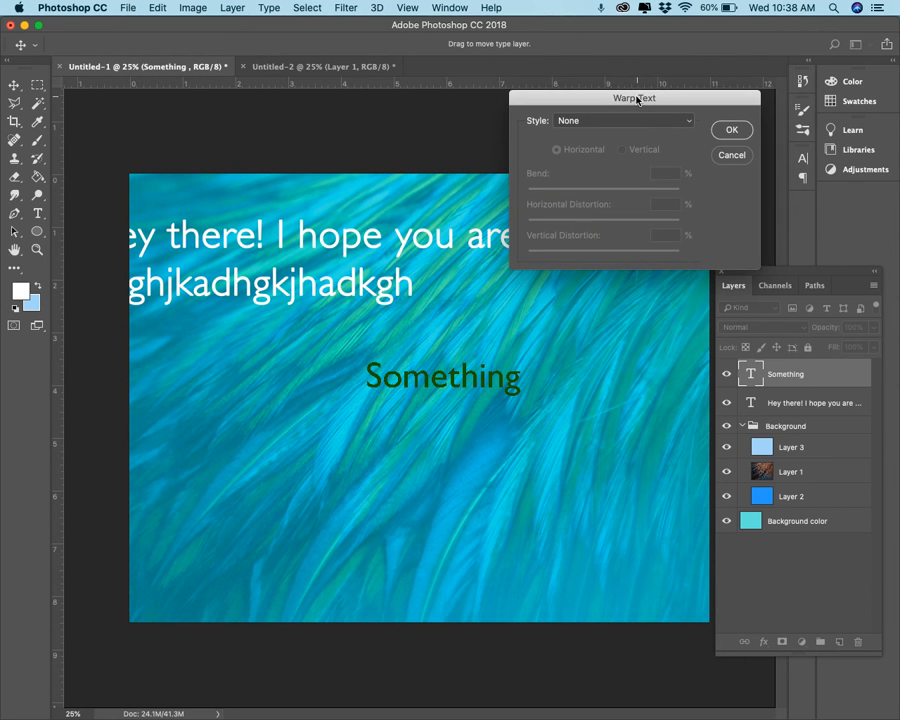
- Try the Arc, Arc Lower, Arc Upper and Bulge warp styles on "Something" and choose Shell Upper
click(631, 121)
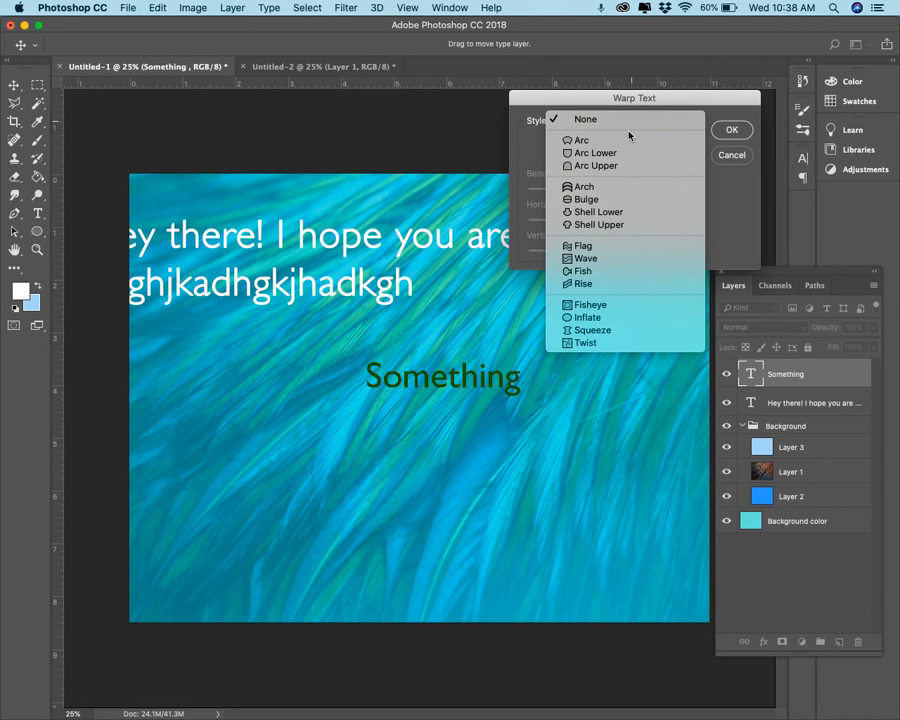
click(631, 140)
click(629, 121)
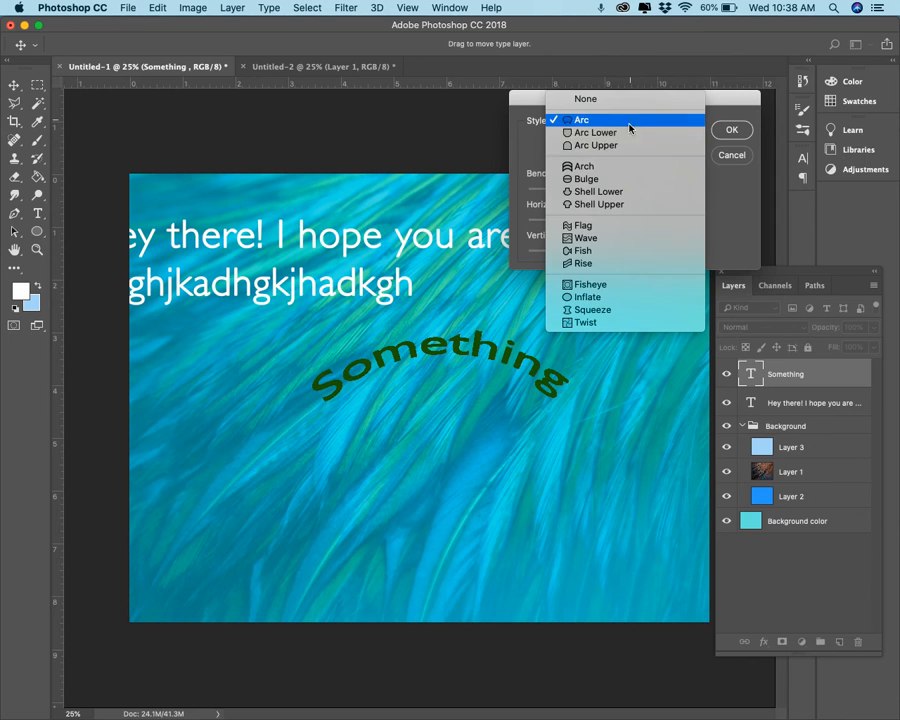
click(629, 130)
click(629, 121)
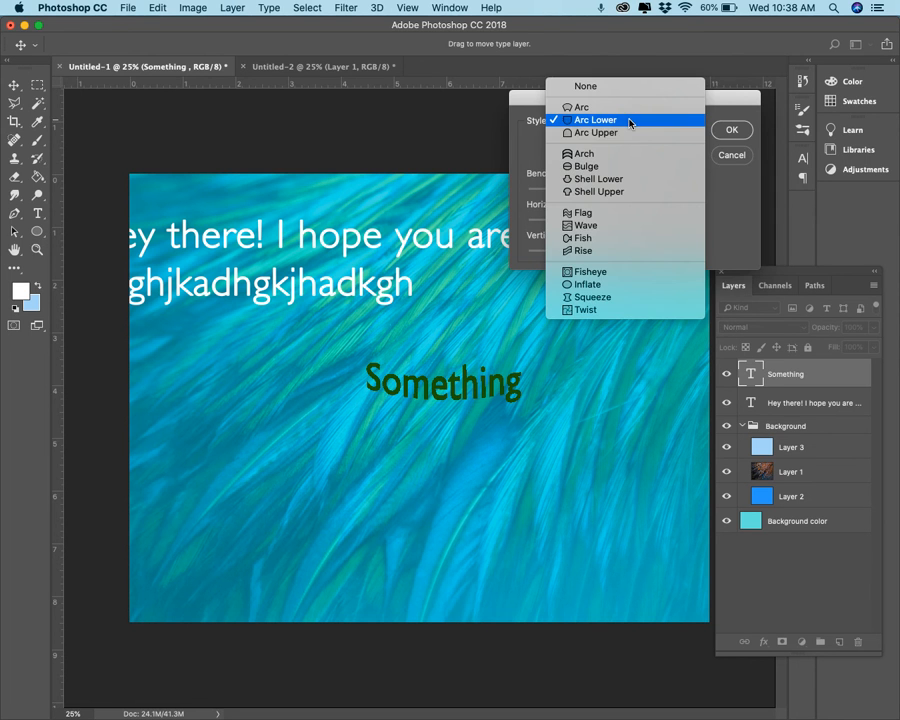
click(631, 135)
click(634, 121)
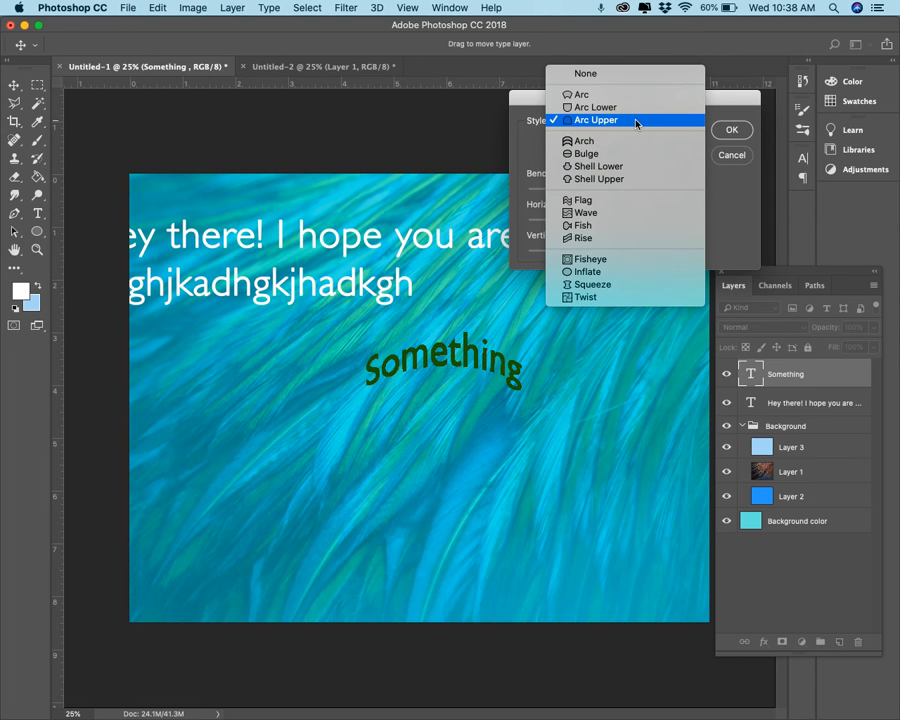
click(628, 155)
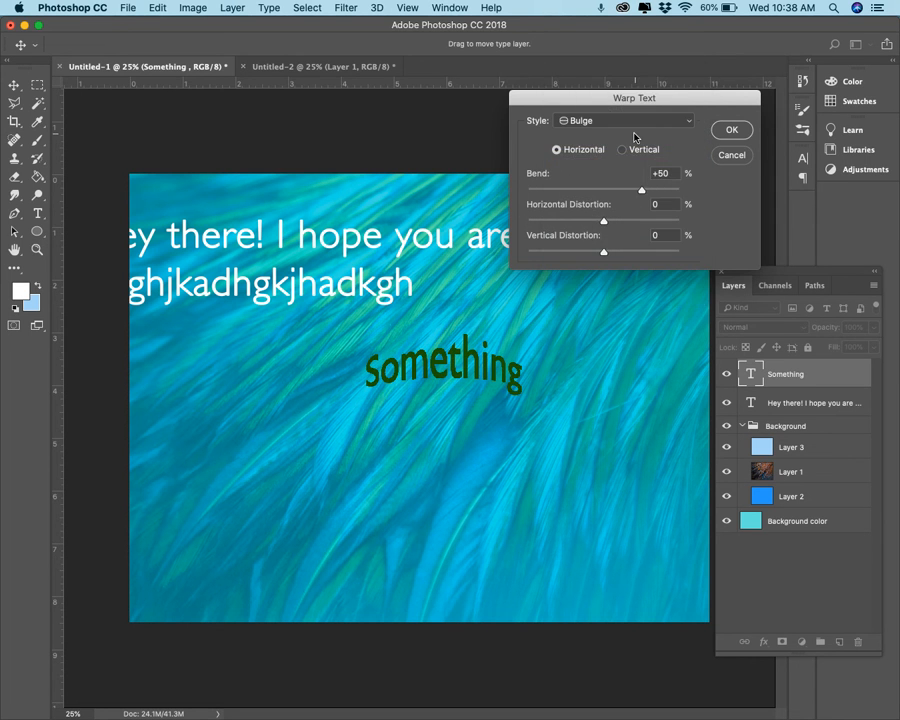
click(632, 128)
click(624, 145)
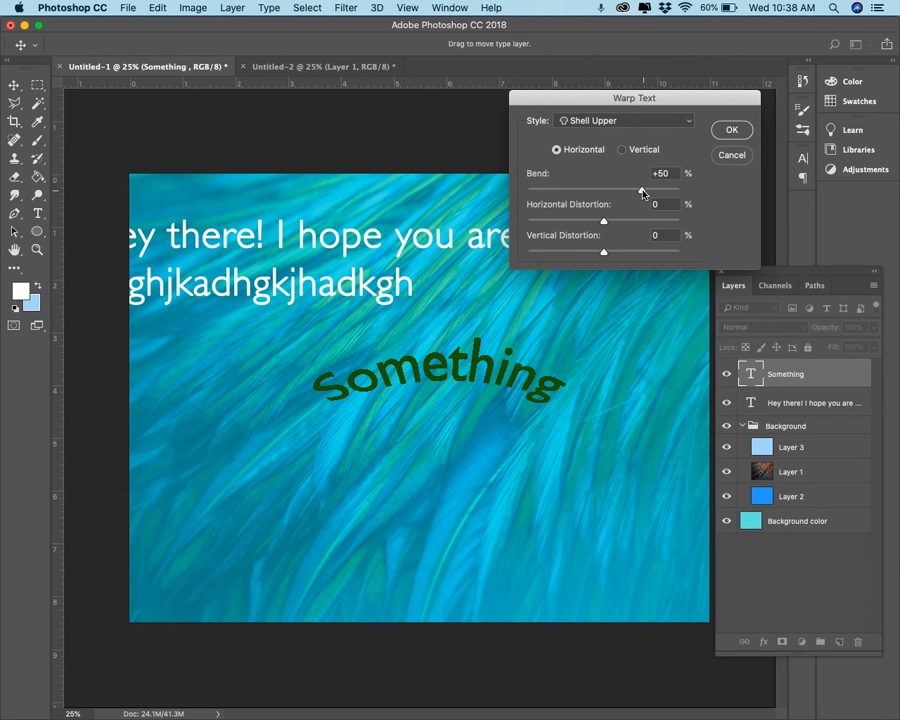
- Apply the Shell Upper warp with Vertical orientation, -13% bend, +71% horizontal distortion and -56% vertical distortion
drag(643, 192, 657, 224)
drag(610, 261, 560, 258)
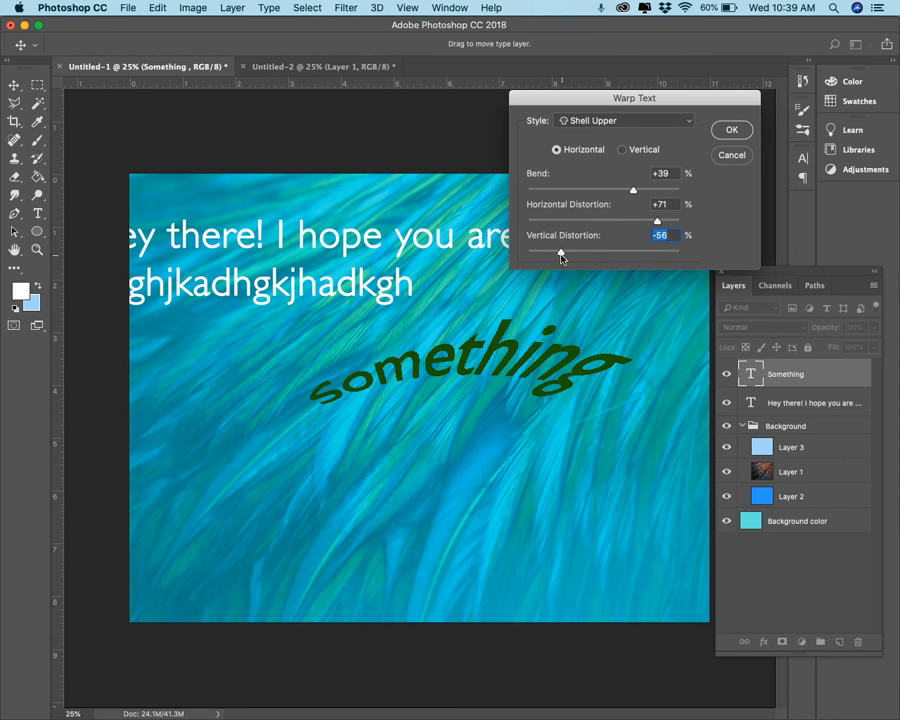
click(644, 150)
drag(634, 192, 594, 196)
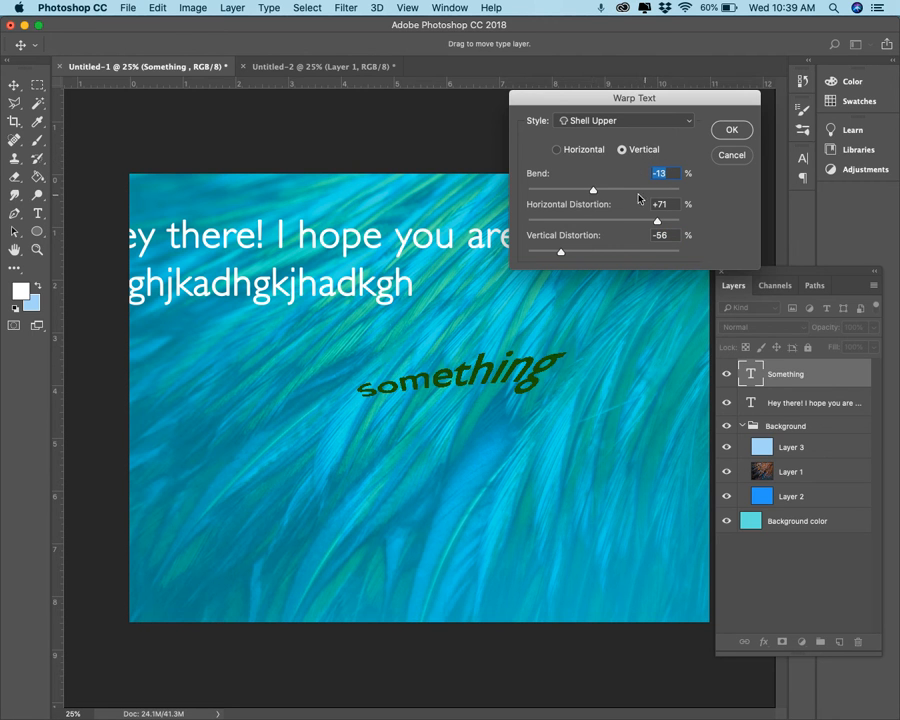
click(641, 121)
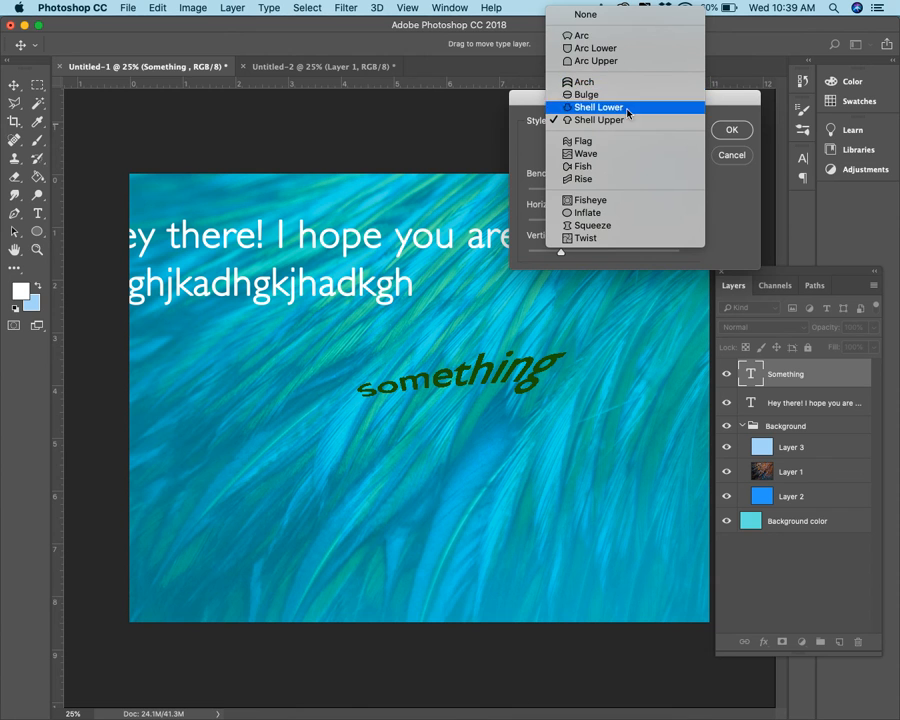
click(721, 189)
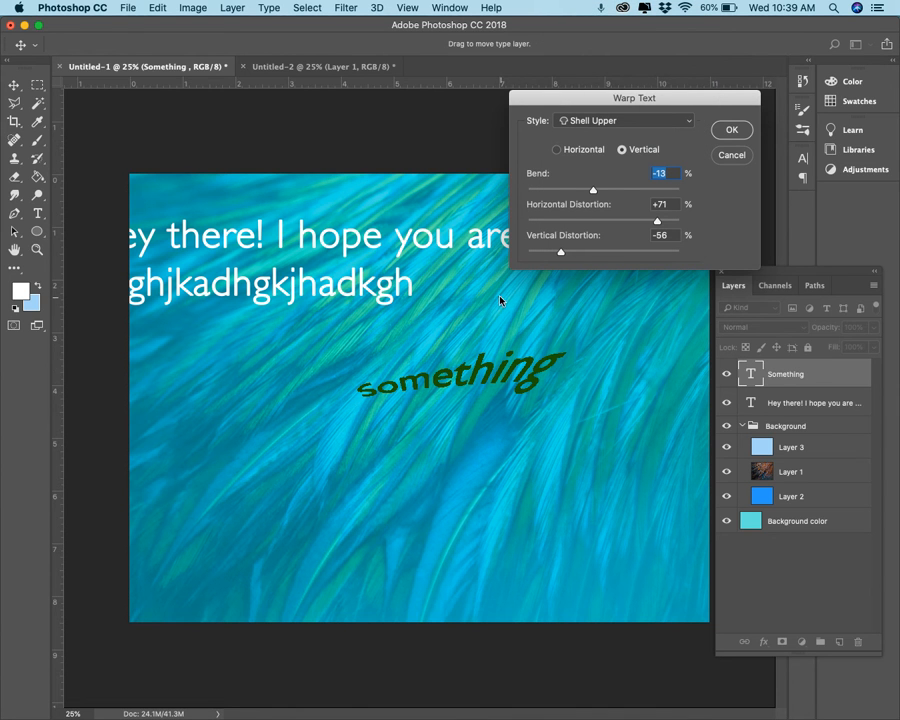
click(731, 130)
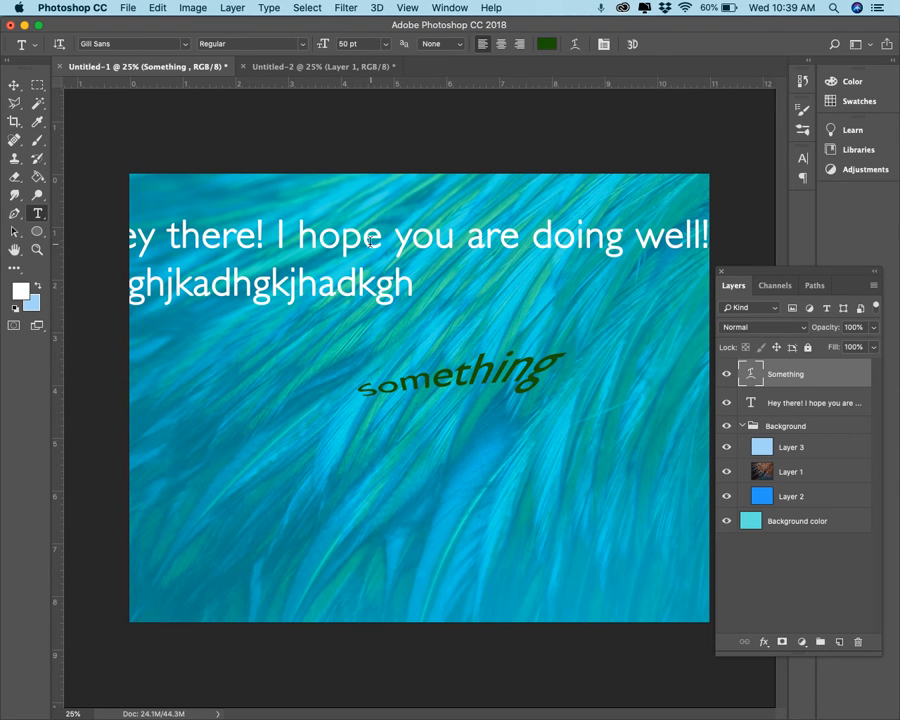
- Apply a horizontal Flag warp with +50% bend to the "Hey there!" text layer, removing its faux bold style
click(366, 238)
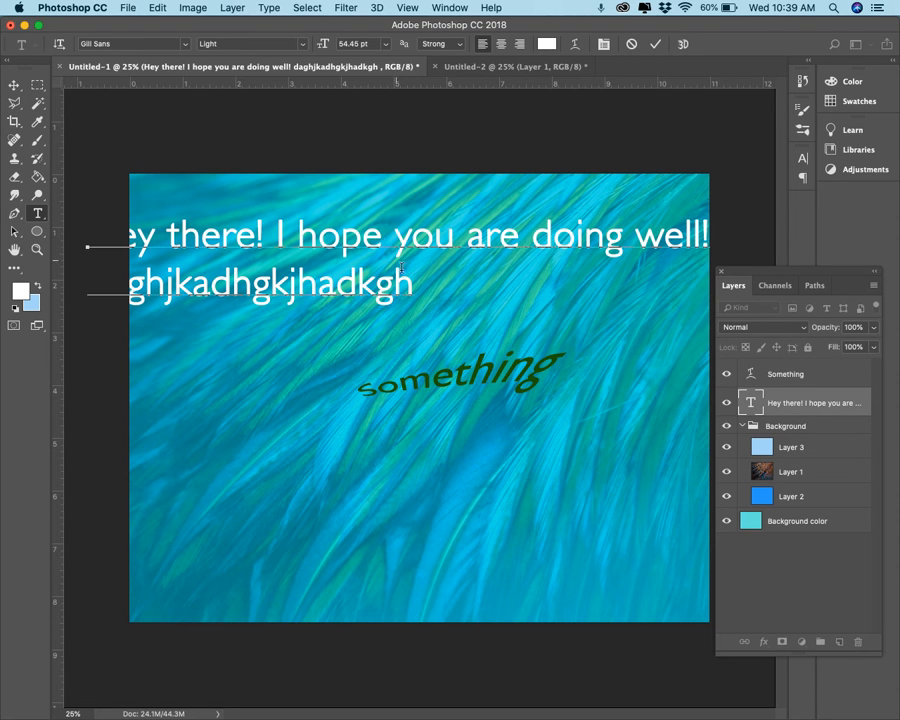
drag(383, 237, 298, 240)
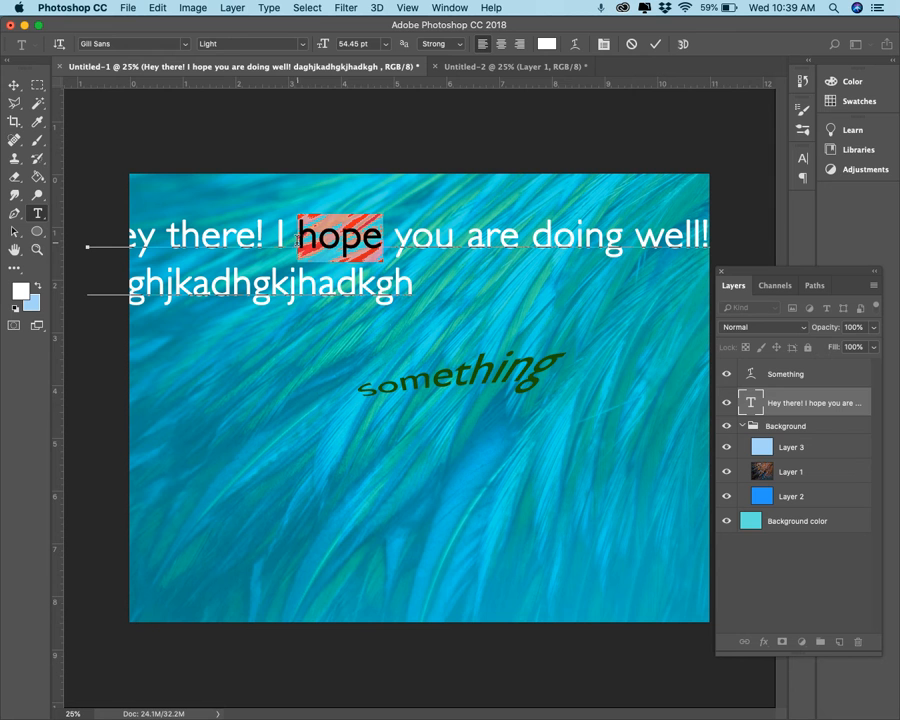
click(576, 46)
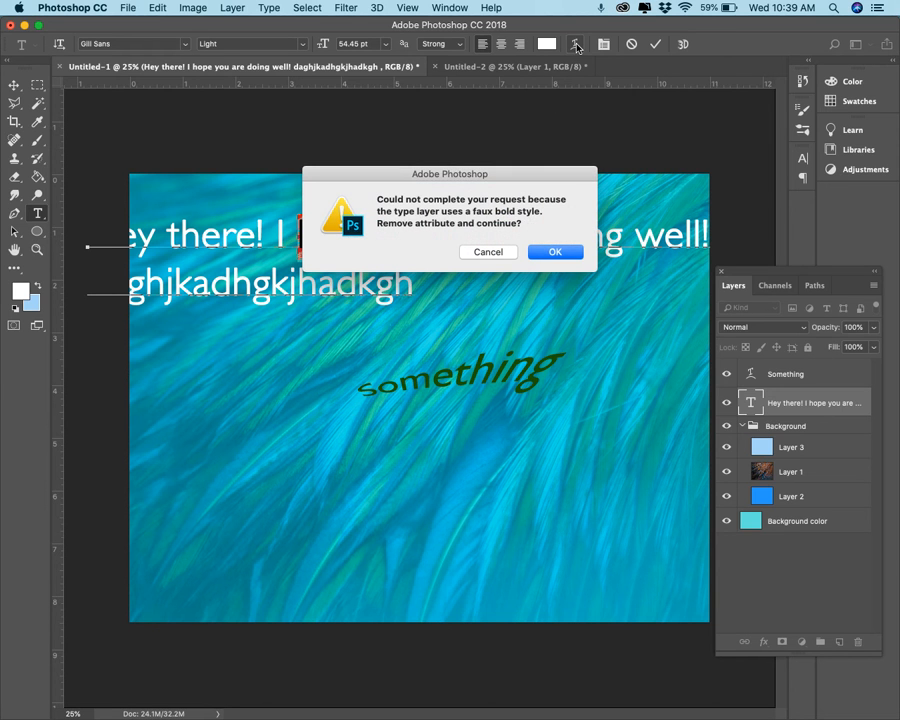
click(570, 253)
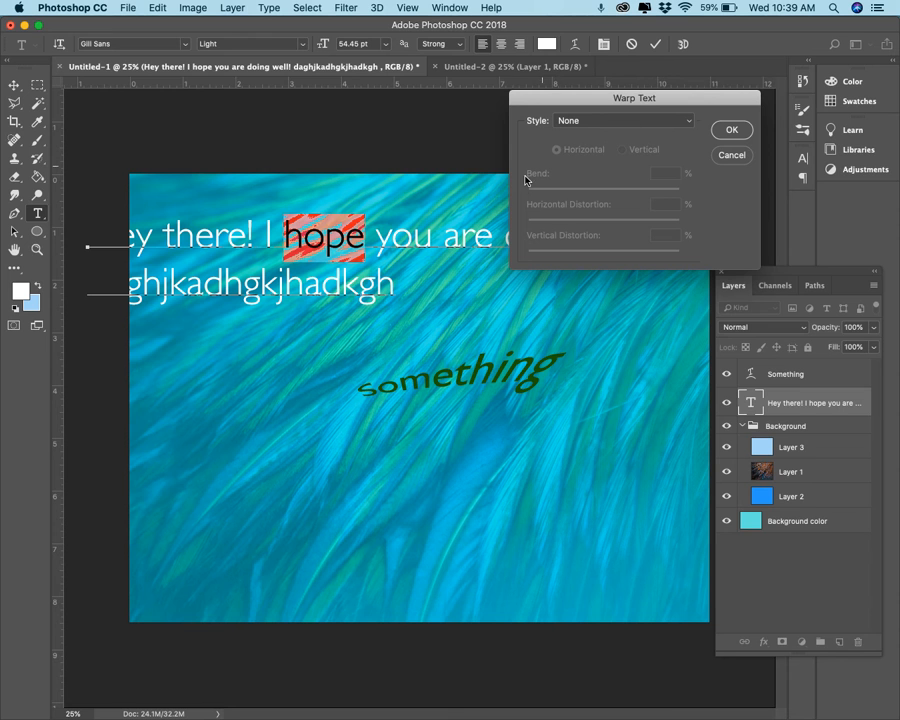
click(622, 122)
click(606, 246)
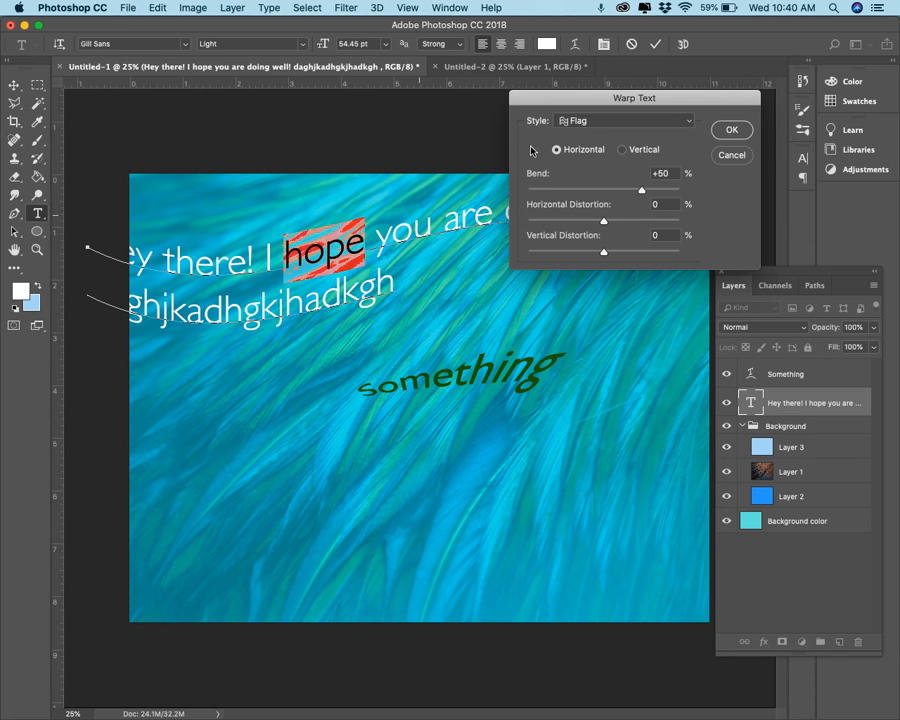
click(731, 129)
click(543, 274)
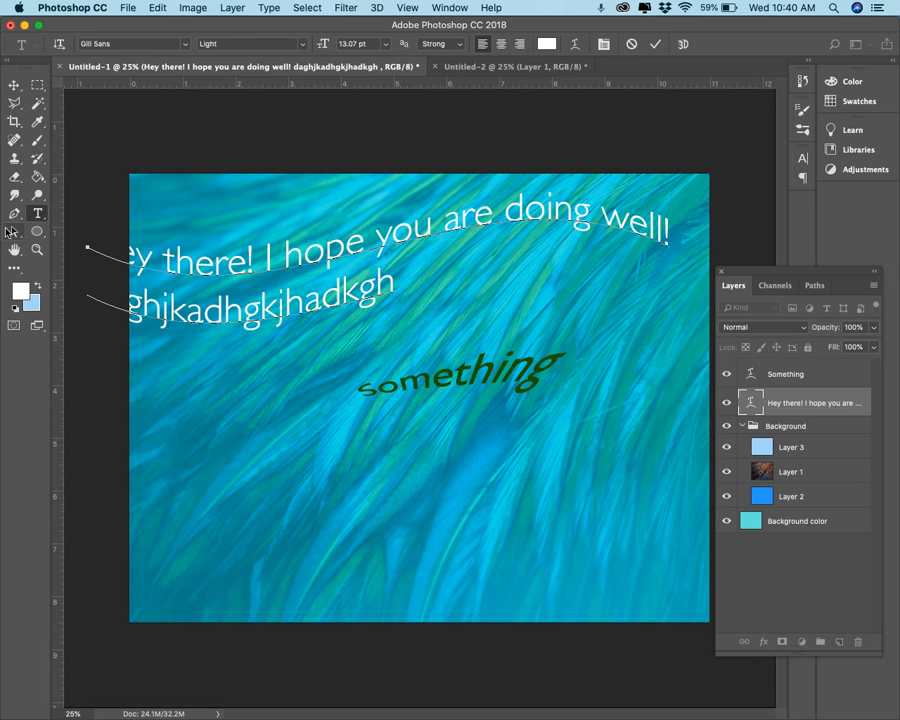
click(37, 196)
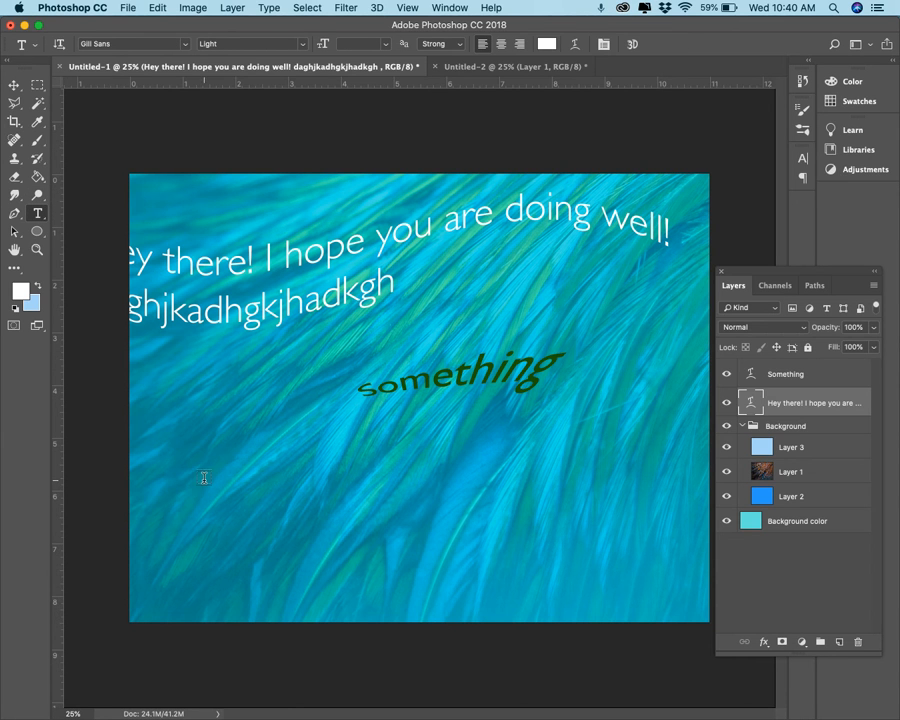
- Draw a wide paragraph text box in the lower part of the canvas, enter "Stud" and set the text size to 50 pt
drag(190, 446, 558, 592)
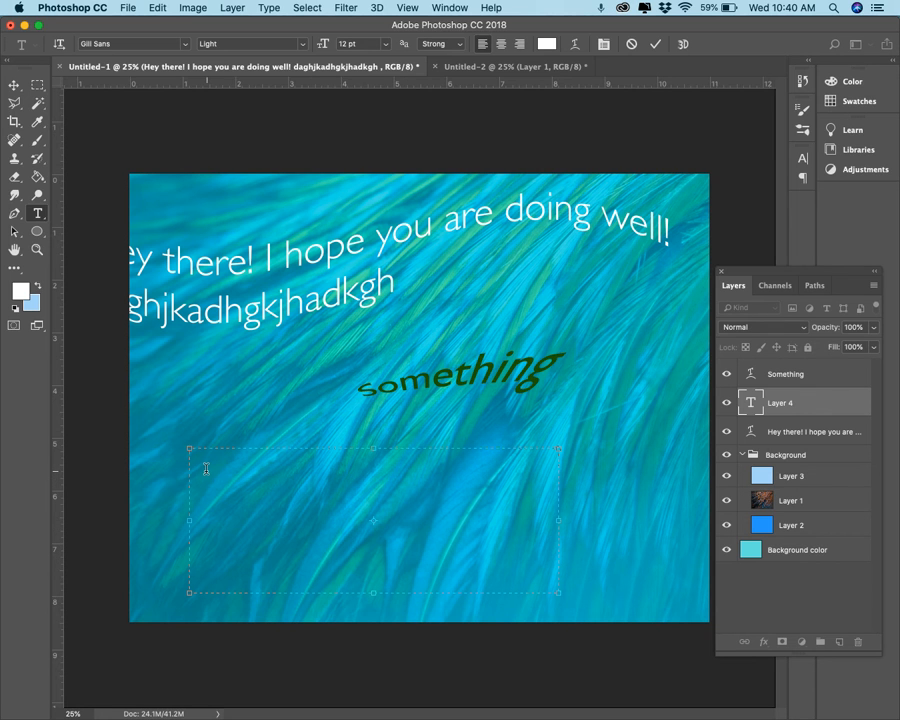
text(Stud)
drag(210, 450, 166, 450)
click(368, 41)
text(50)
key(Return)
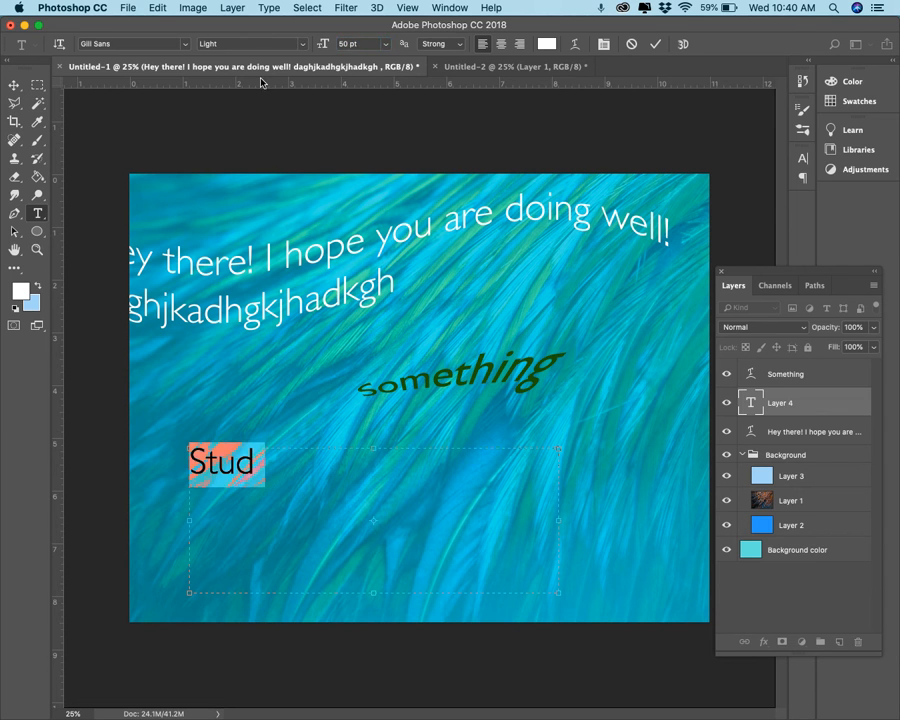
click(260, 478)
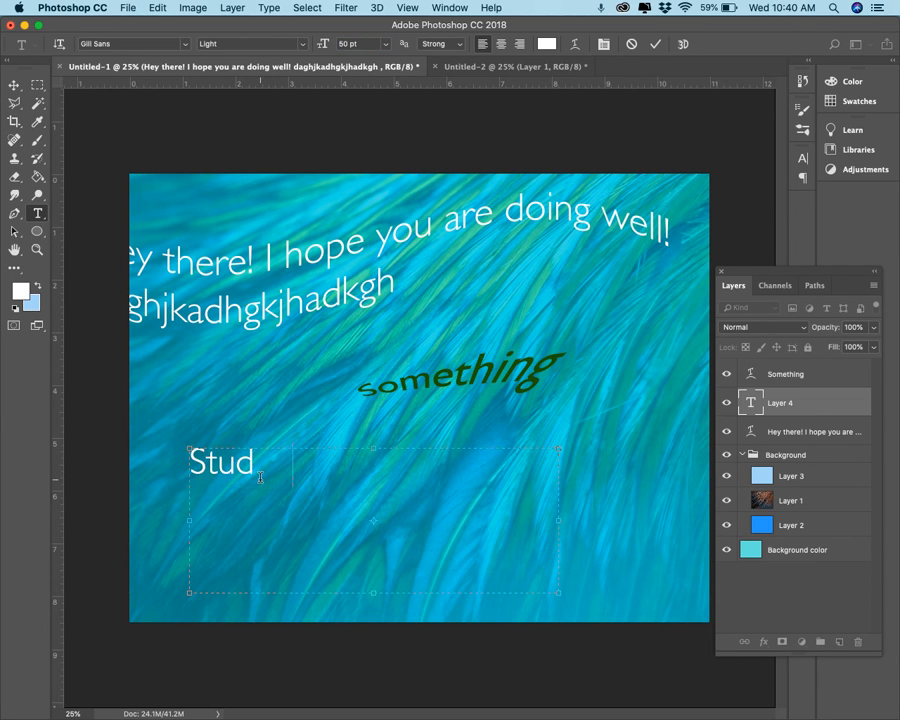
- Complete the paragraph text so it reads "Stud muffin is one of the cutest cats ever."
text(muffin is)
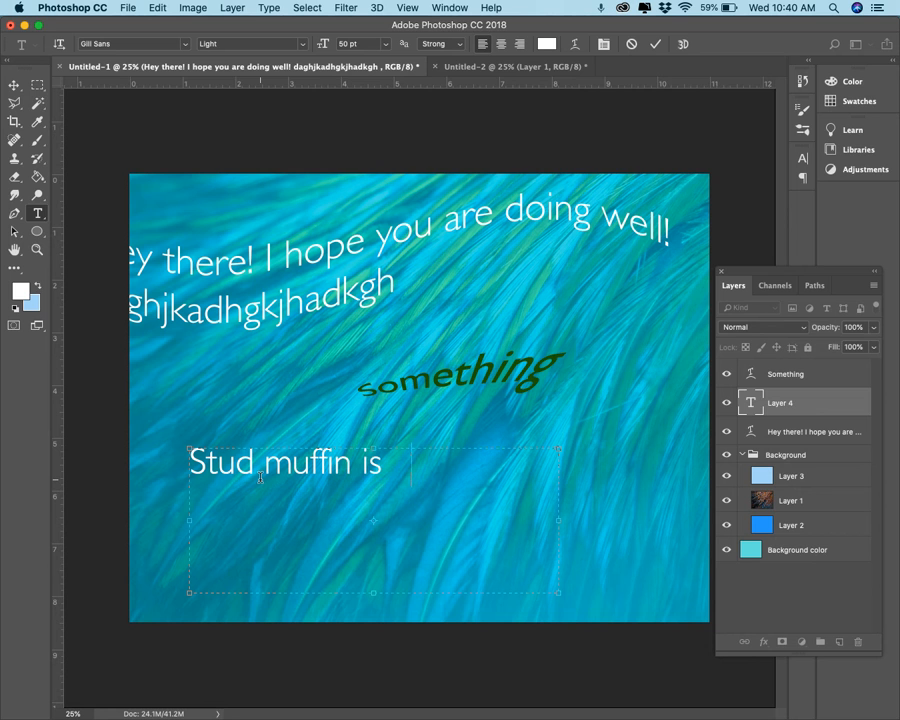
text( one of the ct)
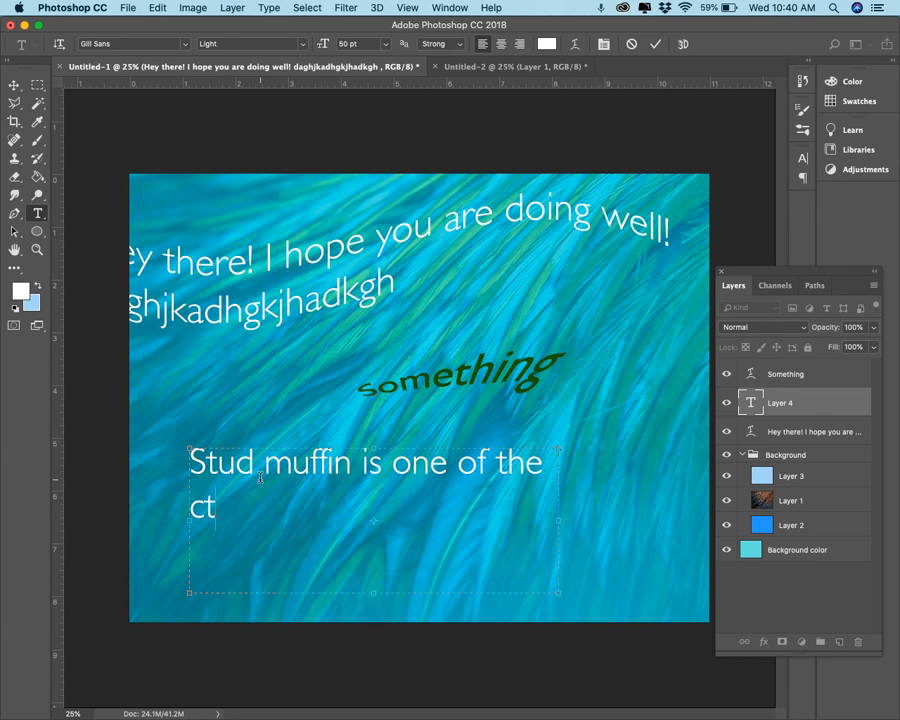
key(BackSpace)
text(utest cat)
key(BackSpace)
text(s ever)
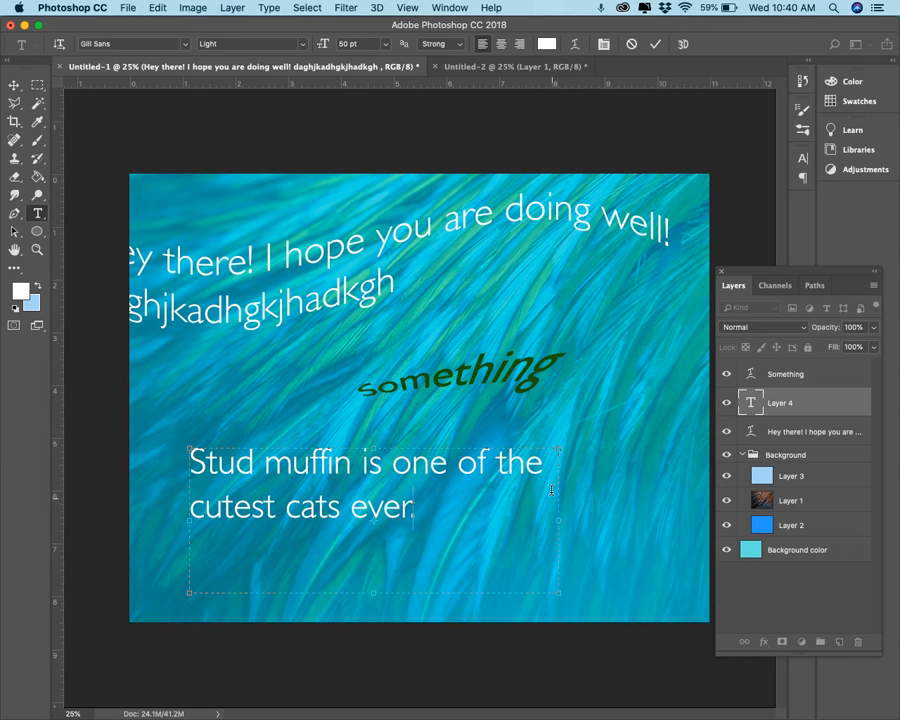
text(.)
- Narrow the paragraph text box to about 4.9 in wide, raise its upper edge slightly, and capitalize the first letter of "Muffin"
drag(559, 520, 449, 540)
mouse_move(316, 449)
mouse_down()
mouse_move(316, 400)
mouse_move(317, 445)
mouse_up()
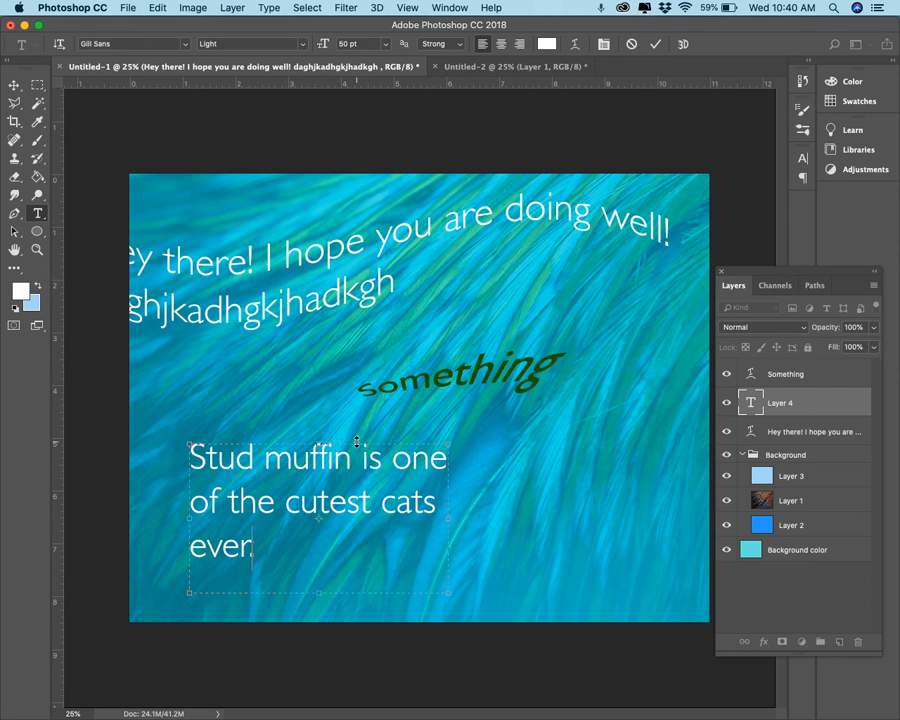
key(BackSpace)
click(292, 458)
key(BackSpace)
text(M)
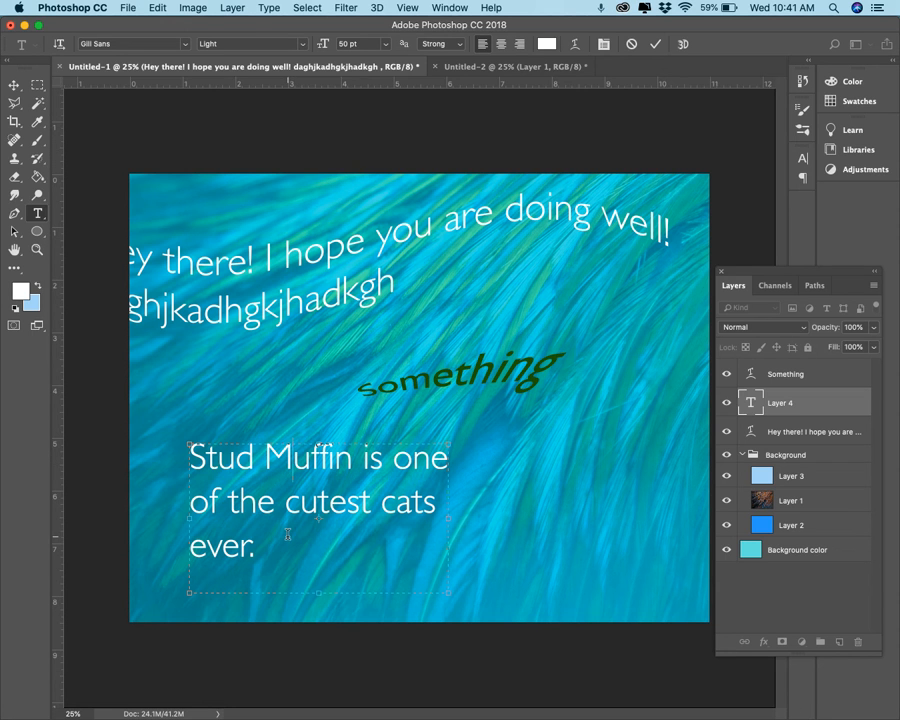
- Select the whole "Stud Muffin" paragraph and set its leading to 48 pt in the character settings
click(603, 47)
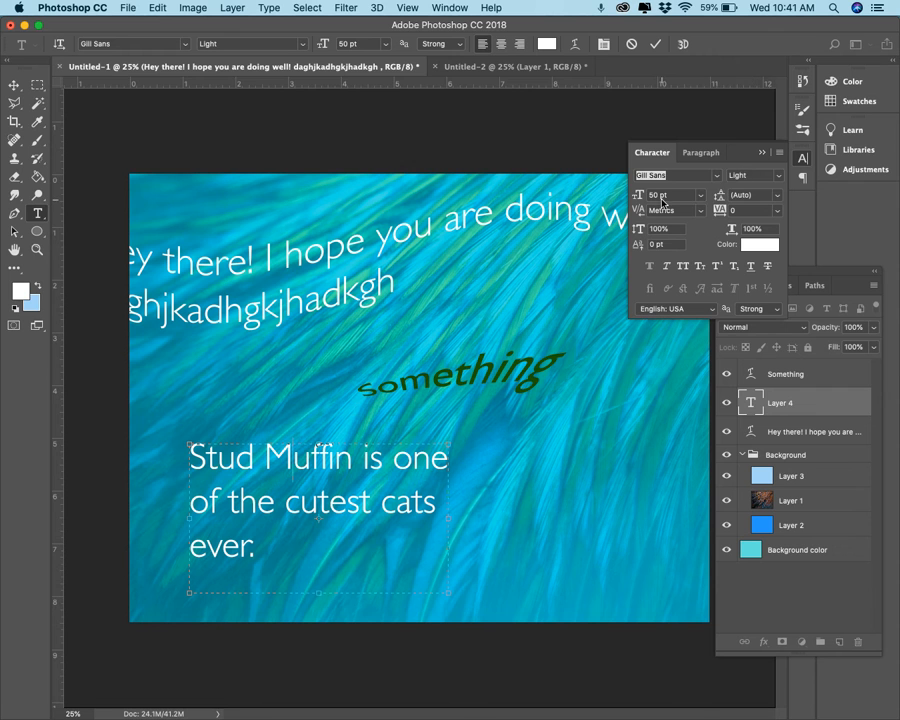
click(757, 194)
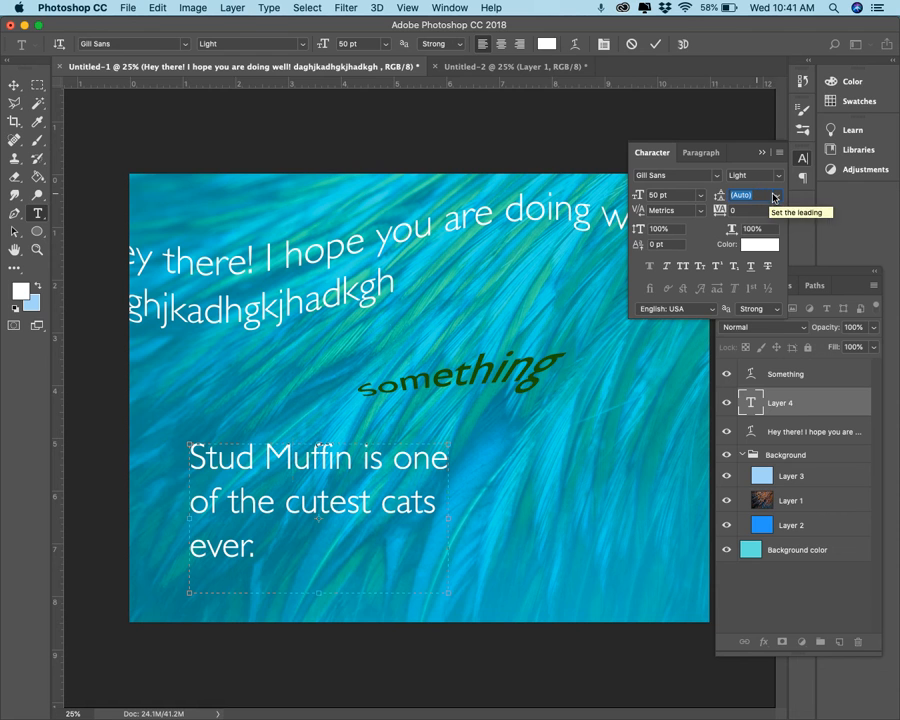
click(777, 197)
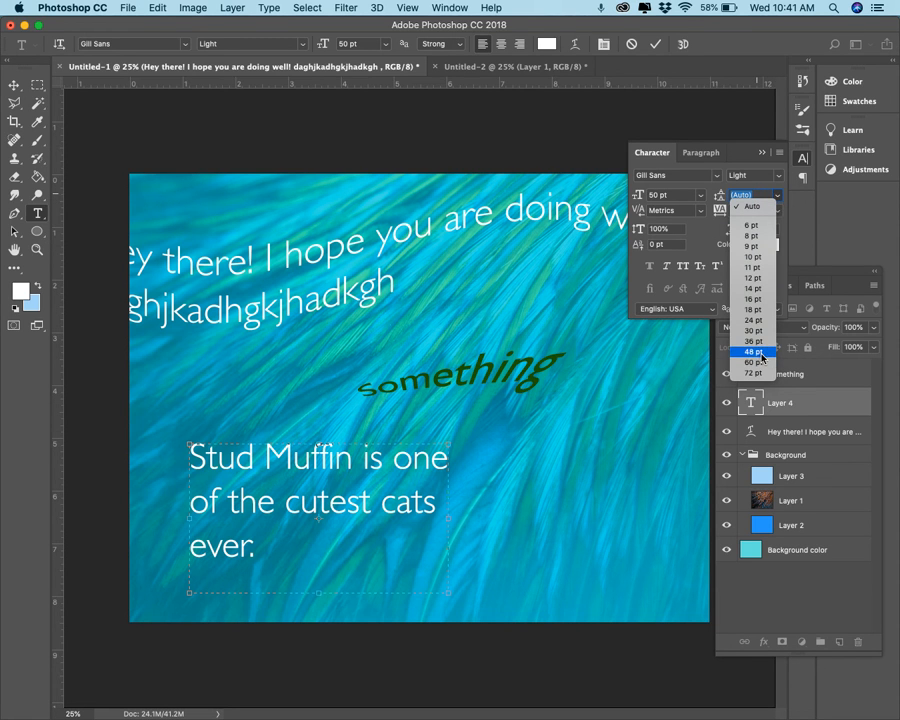
click(755, 352)
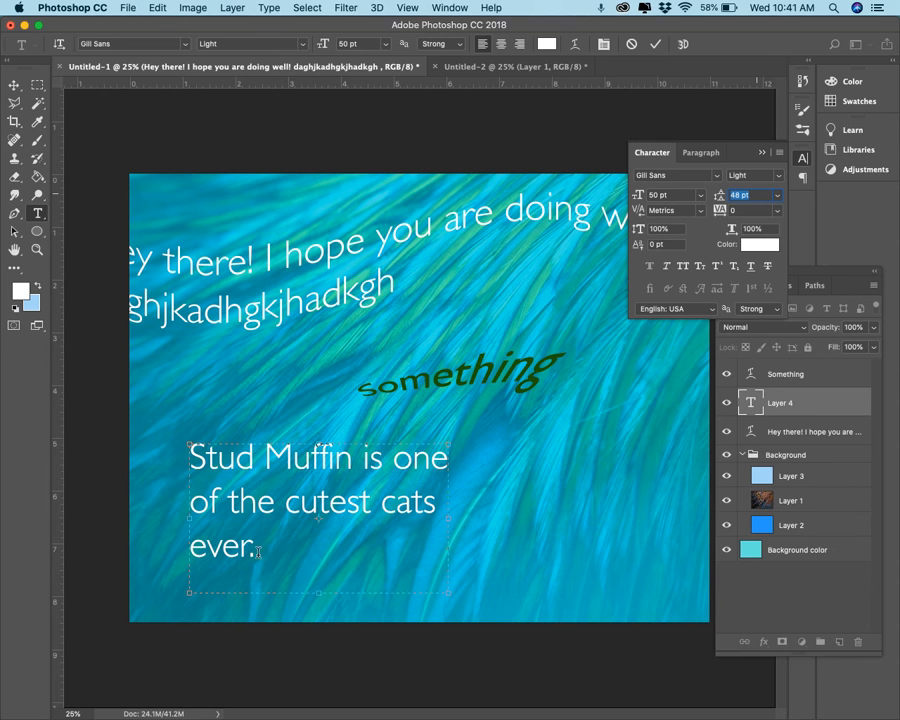
drag(257, 548, 180, 452)
click(777, 197)
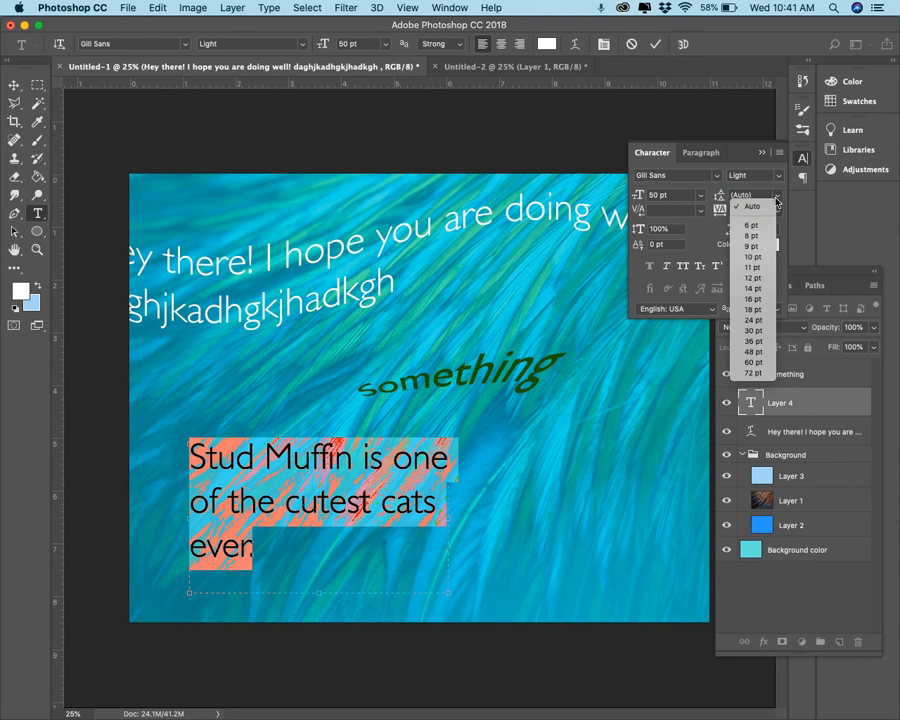
click(754, 352)
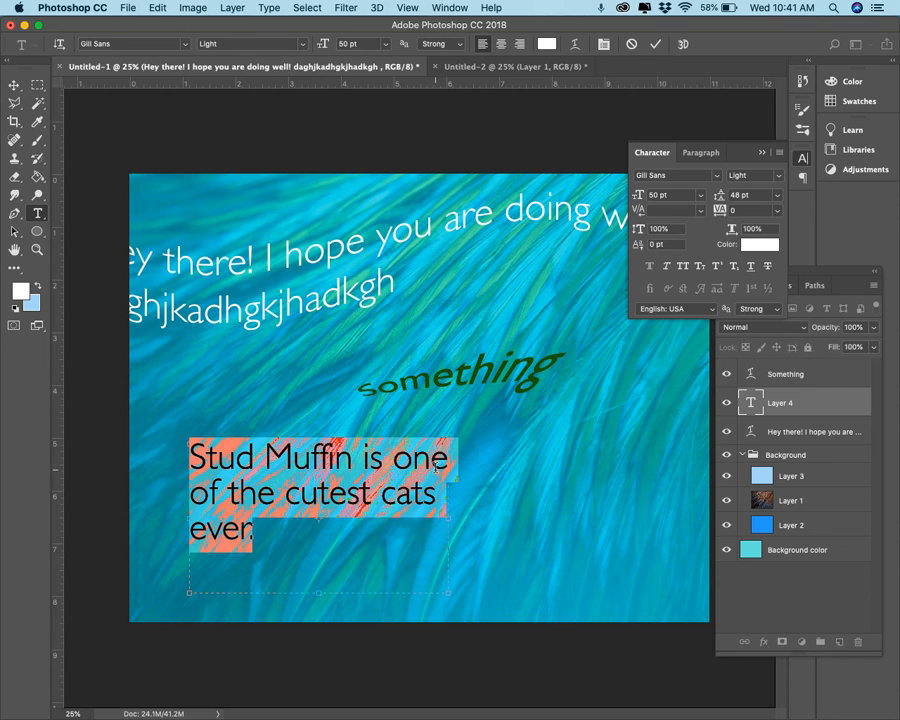
- Try 6 pt leading on the selected paragraph and return the leading to Auto
click(777, 196)
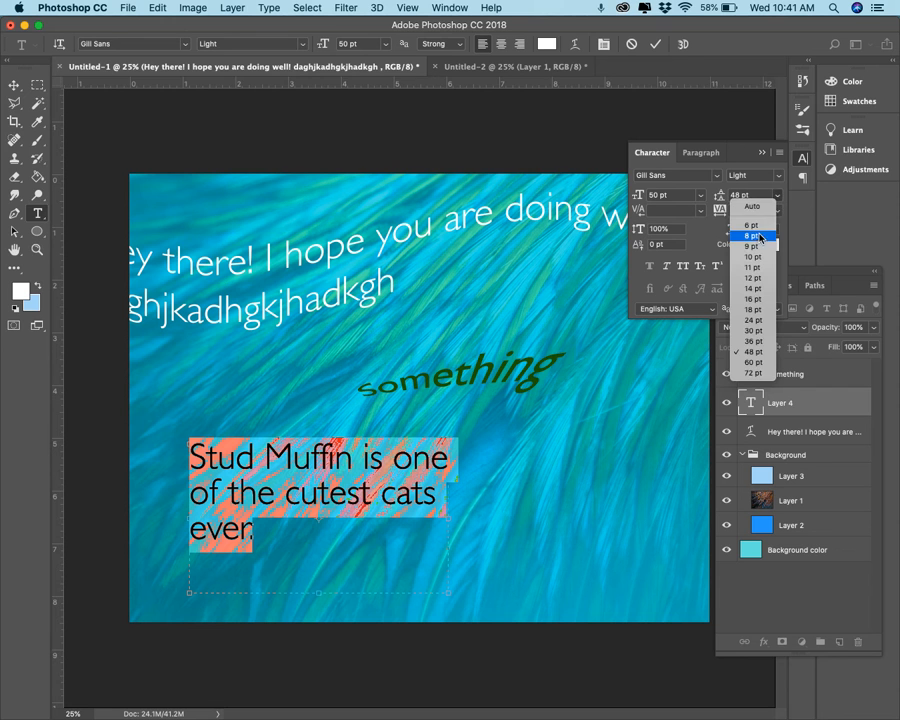
click(754, 227)
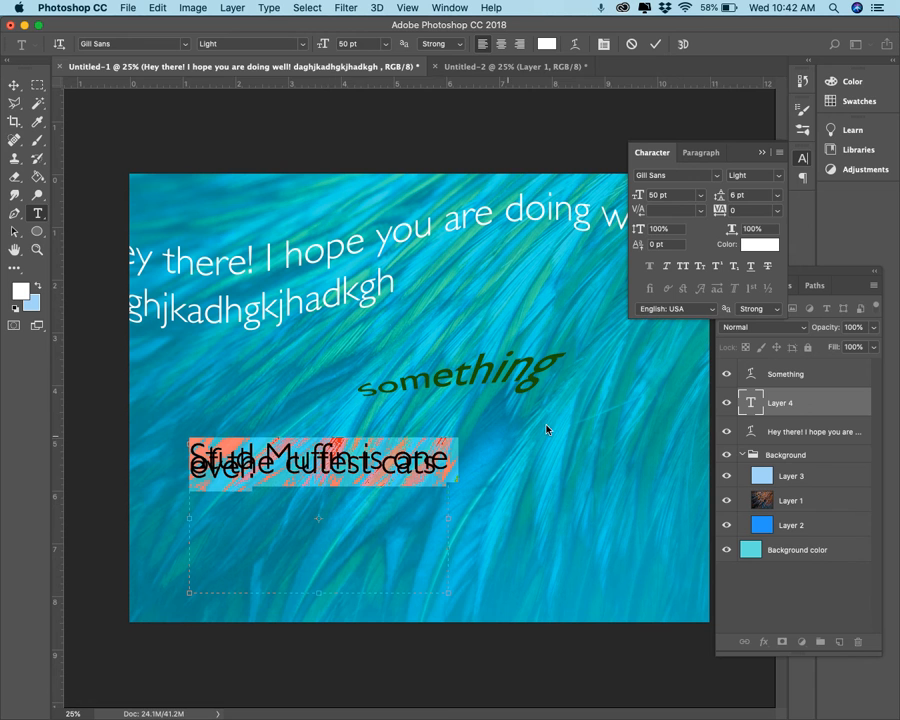
click(777, 195)
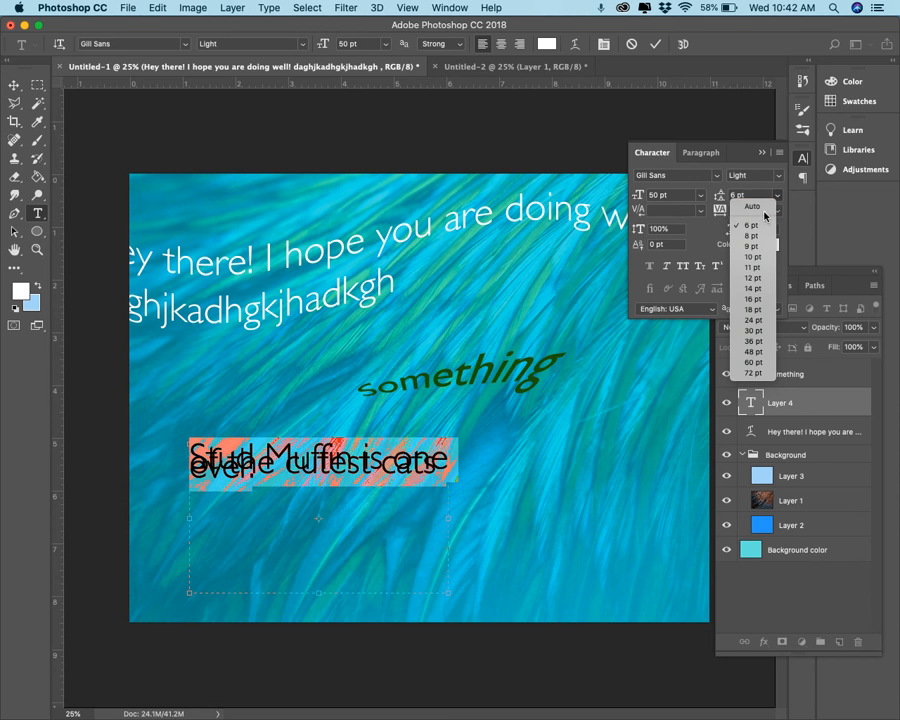
click(760, 207)
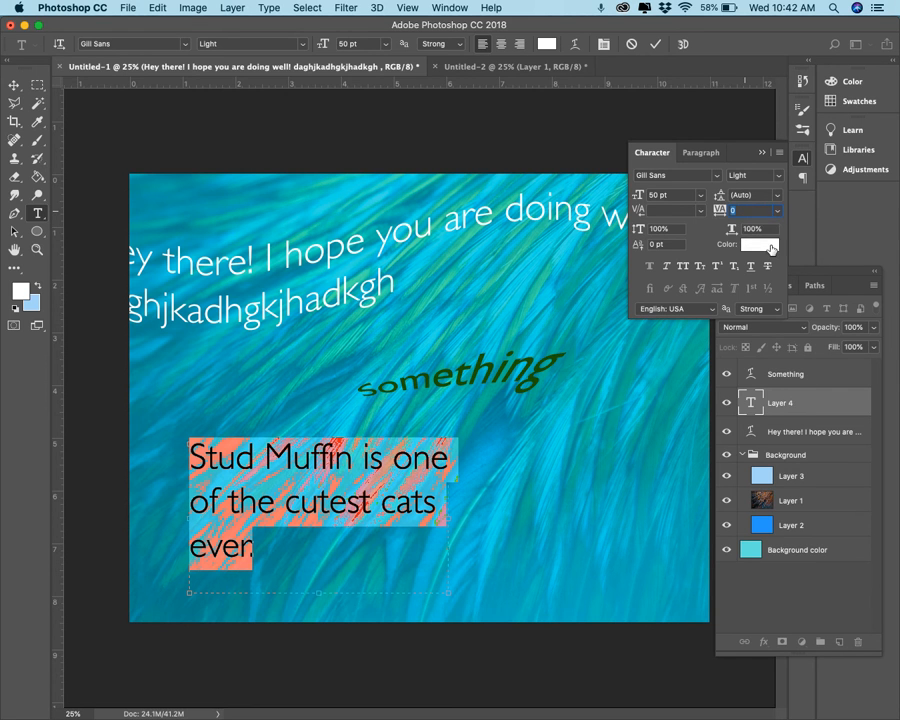
- Try tracking values of 25, 200 and -50 on the selected paragraph and reset the tracking to 0
click(777, 210)
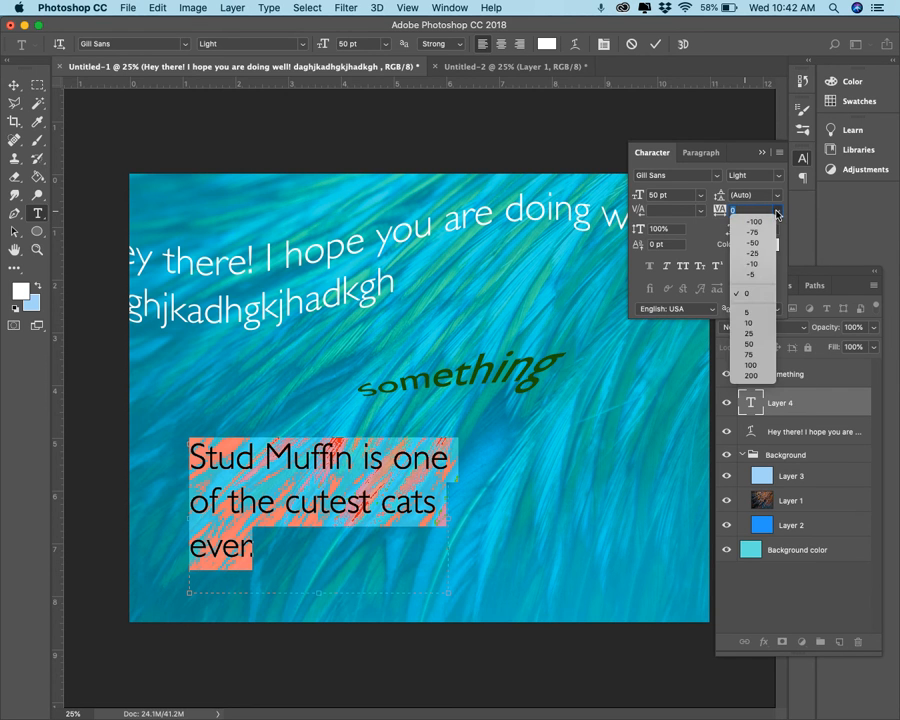
click(750, 333)
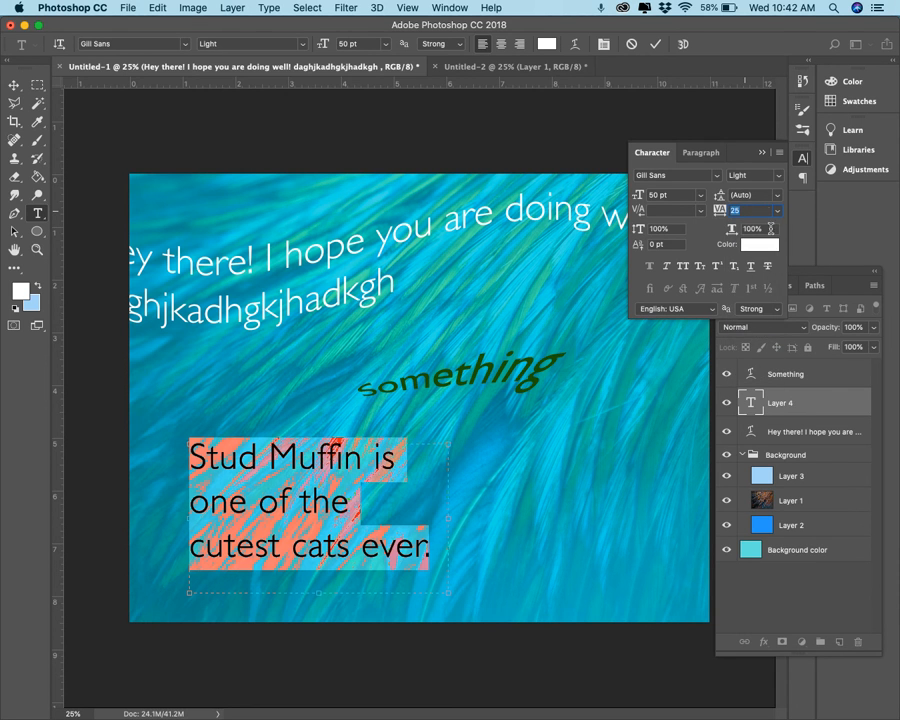
click(777, 211)
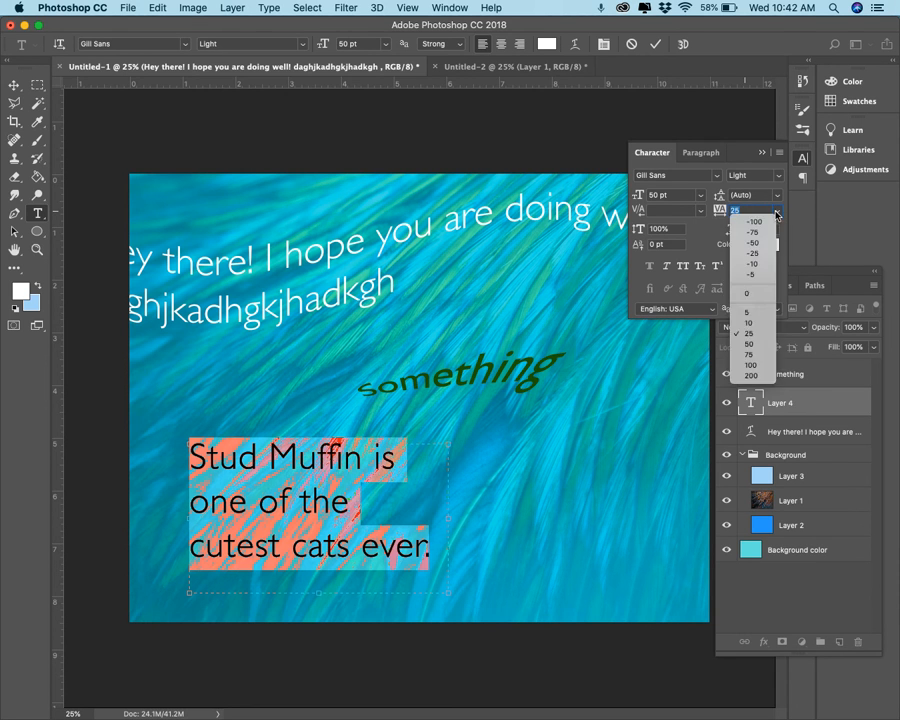
click(755, 376)
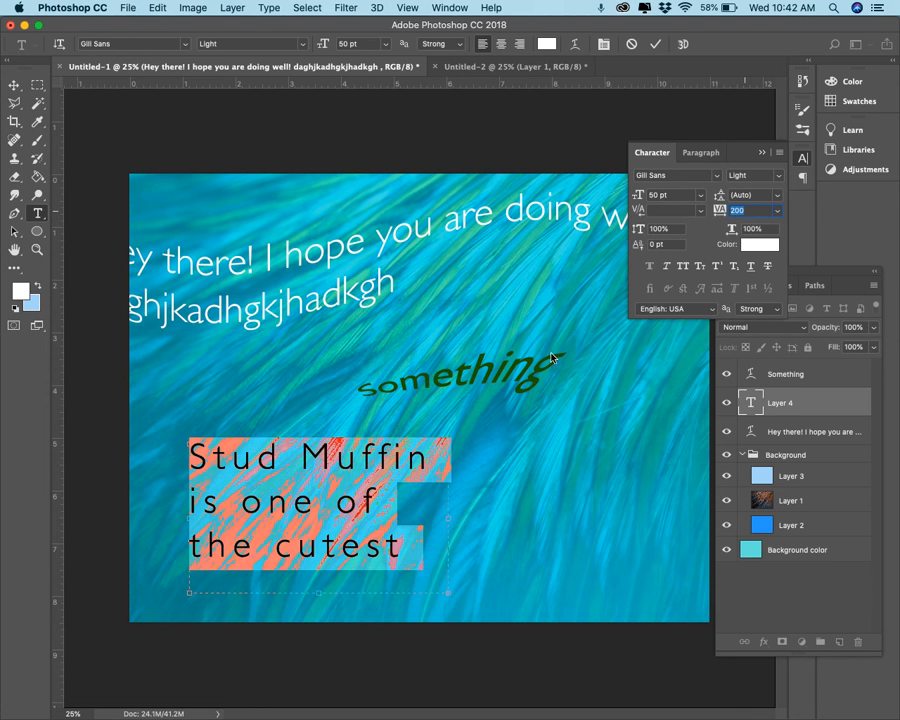
click(776, 211)
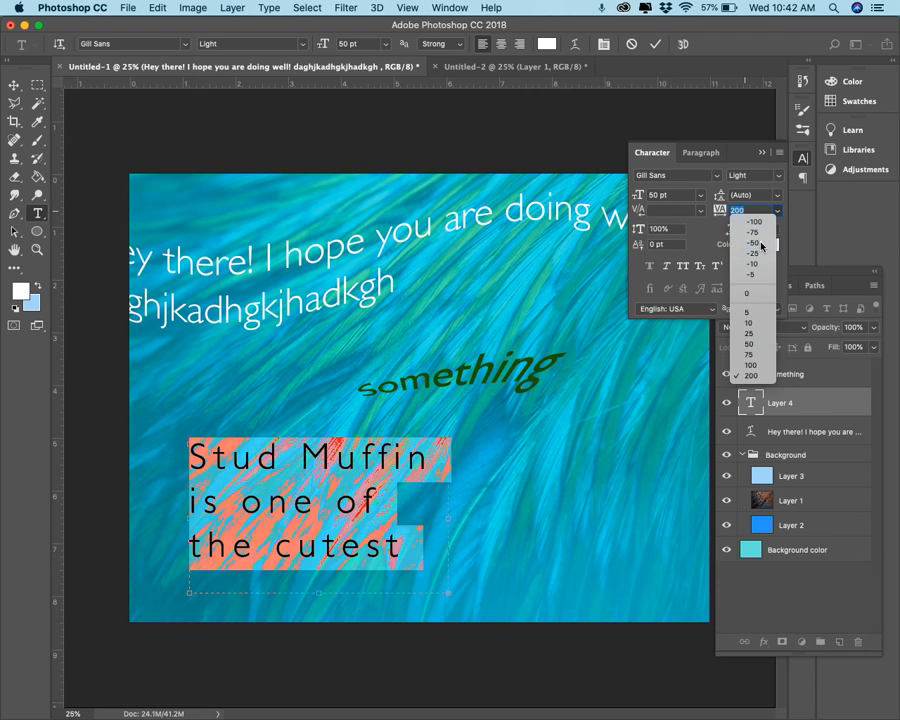
click(755, 242)
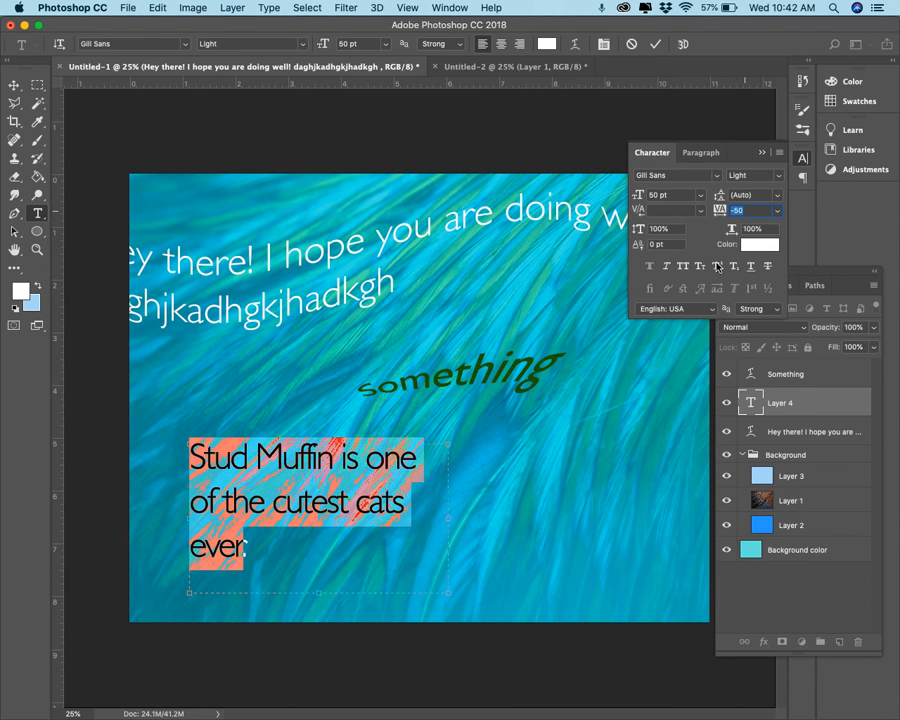
click(776, 211)
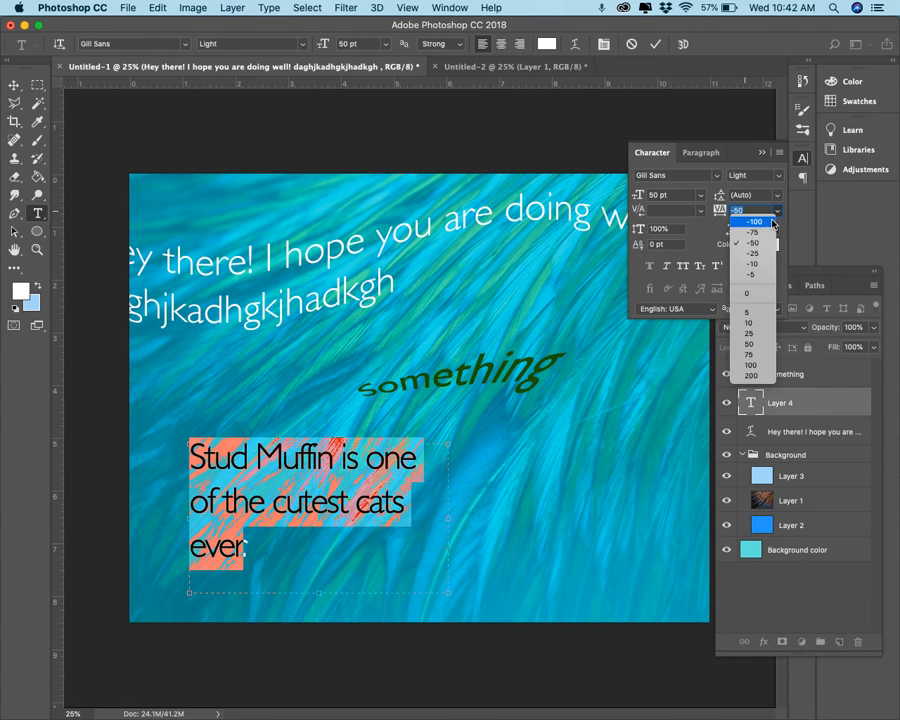
click(752, 294)
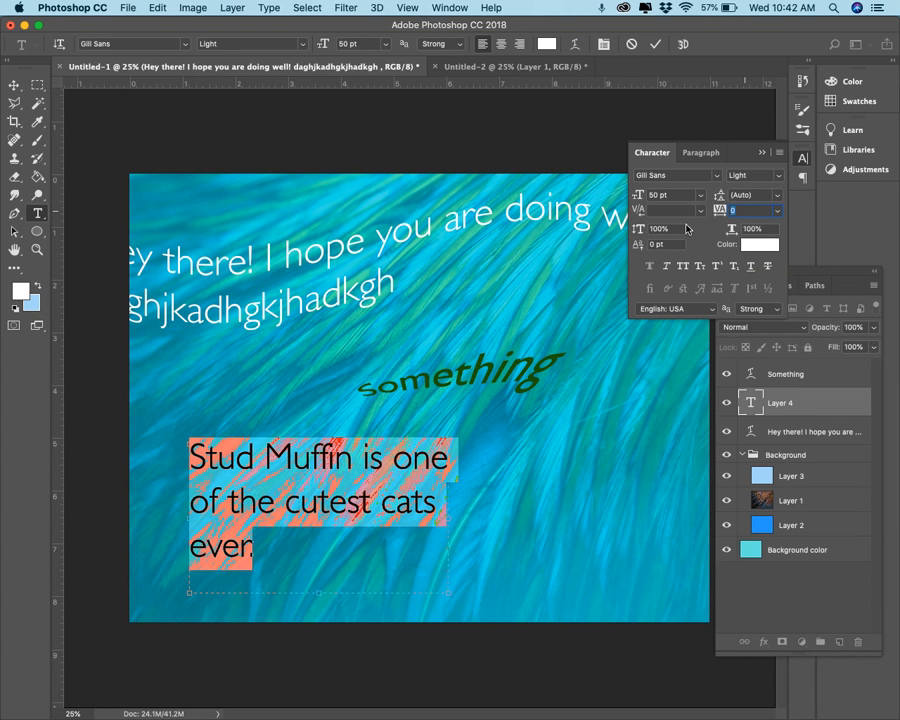
- Try kerning values of 10, 50 and -50 between the "M" and "u" of "Muffin" and settle on 75
click(289, 461)
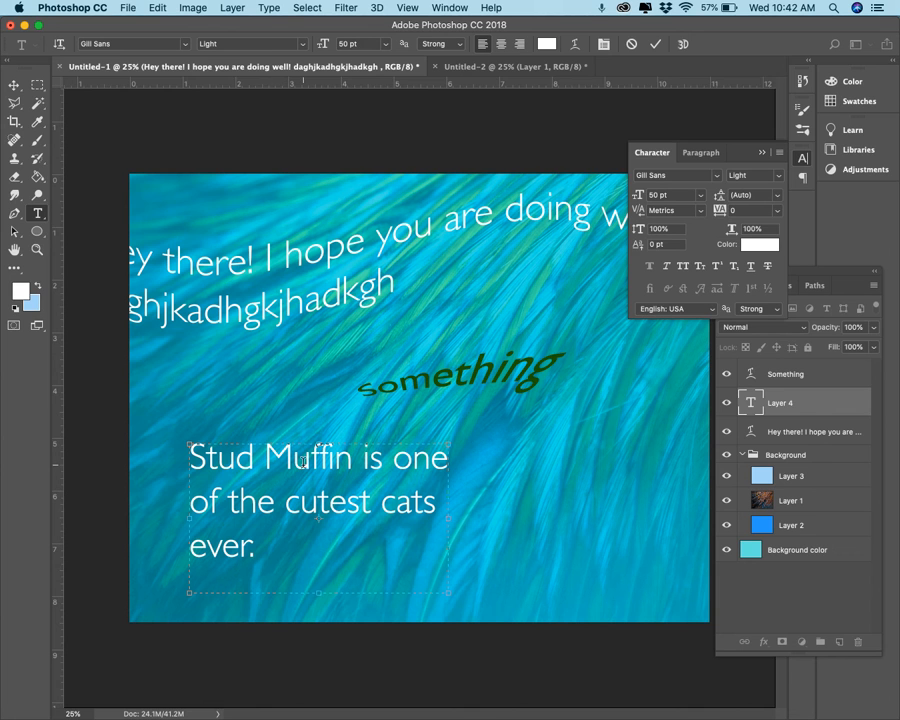
click(702, 213)
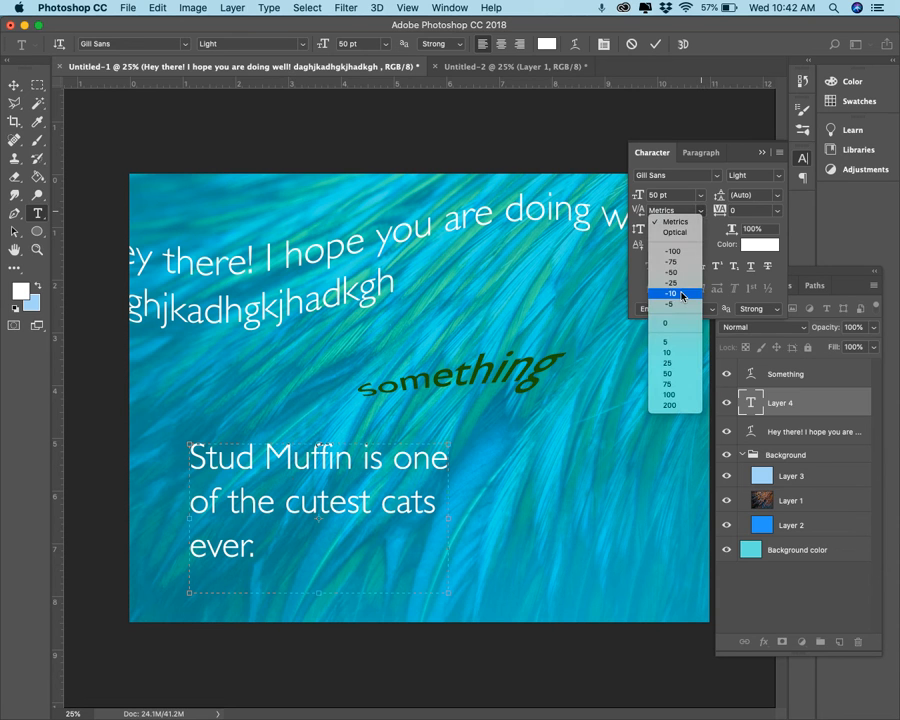
click(679, 355)
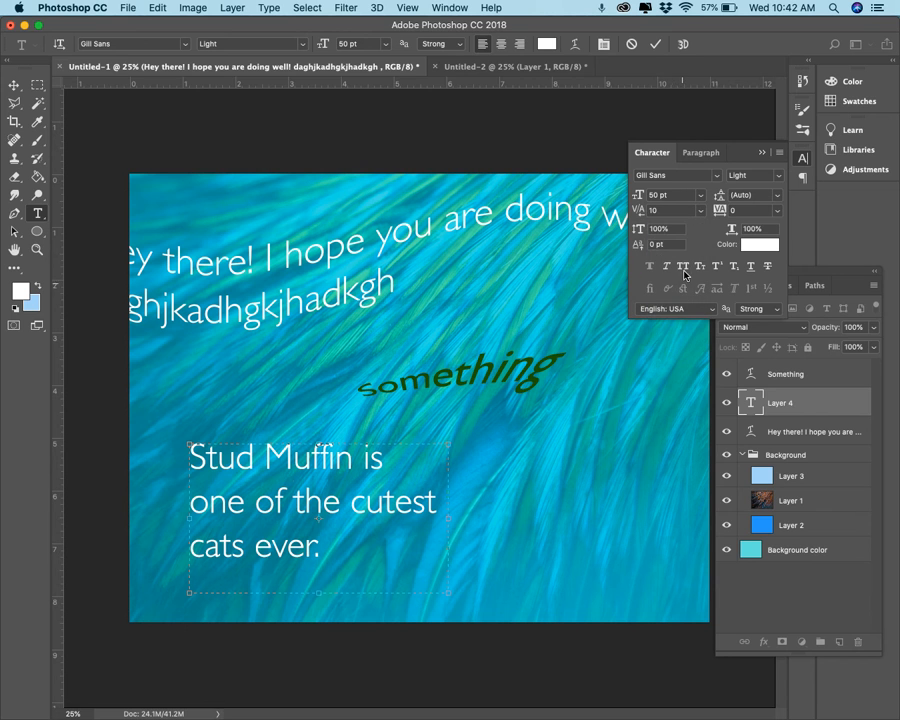
click(699, 211)
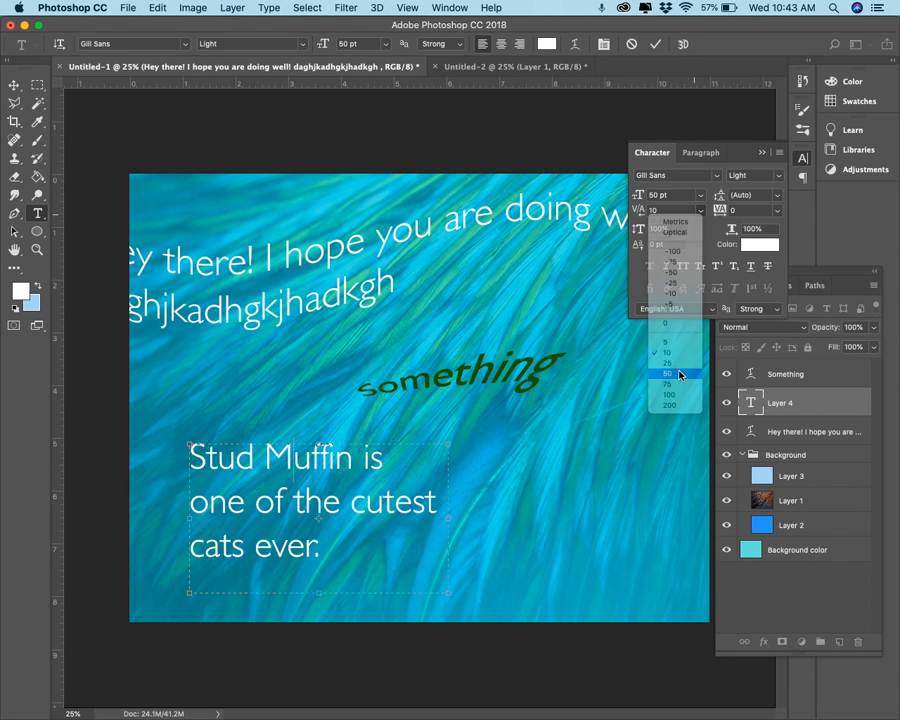
click(679, 374)
click(700, 212)
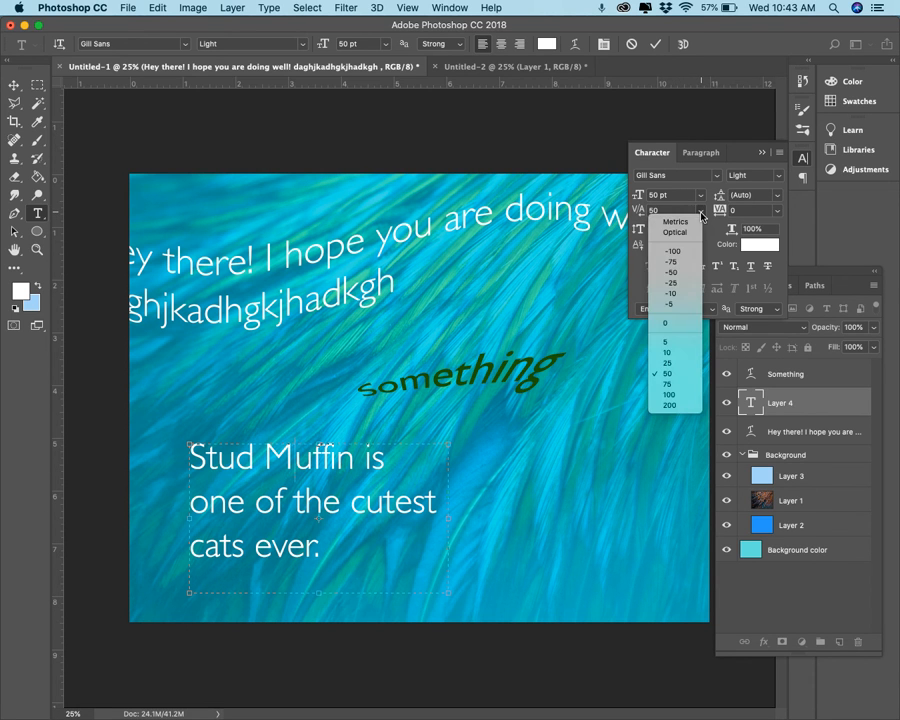
click(684, 272)
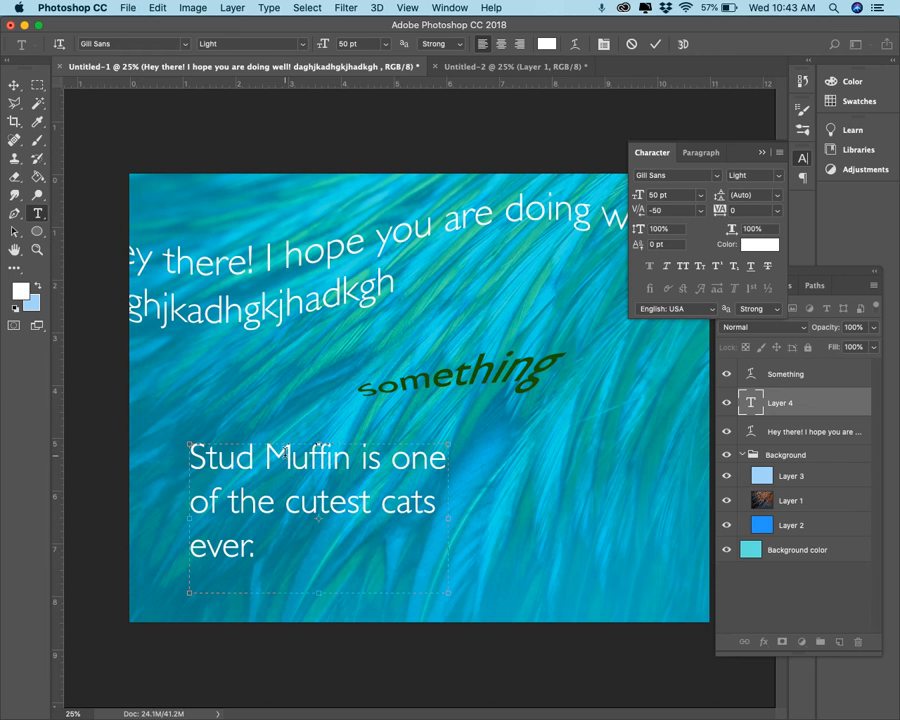
click(700, 210)
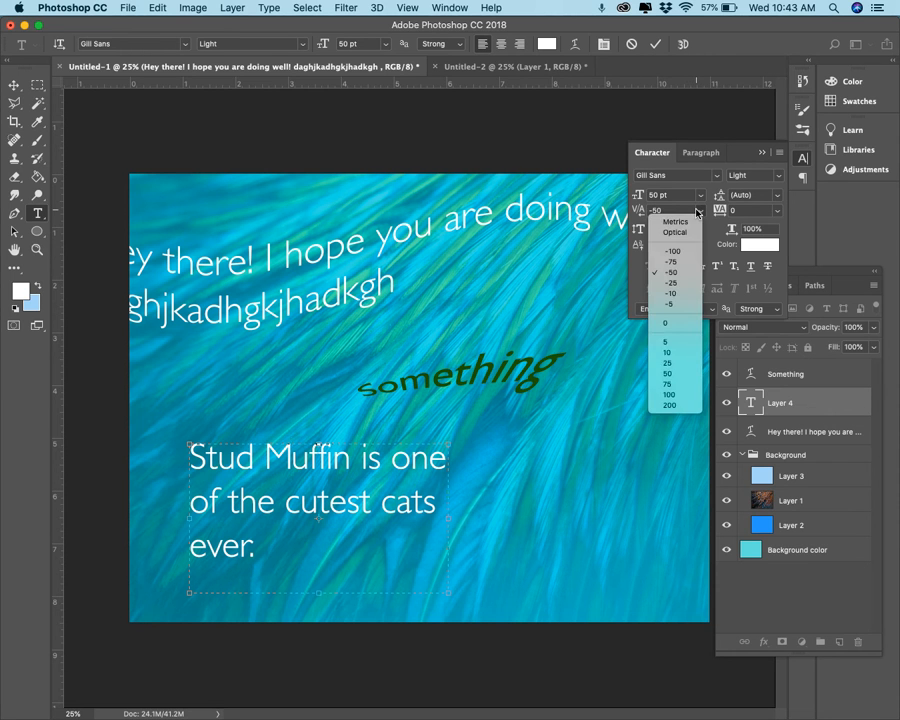
click(685, 383)
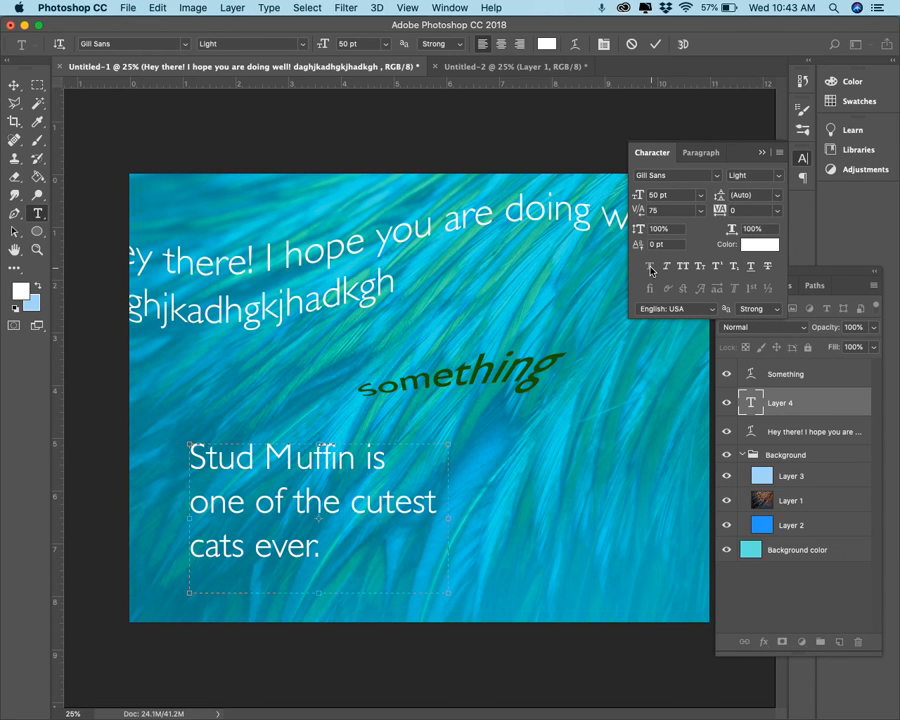
- Try All Caps on the word "Muffin", switch it to Small Caps and close the character settings
click(351, 461)
double_click(353, 460)
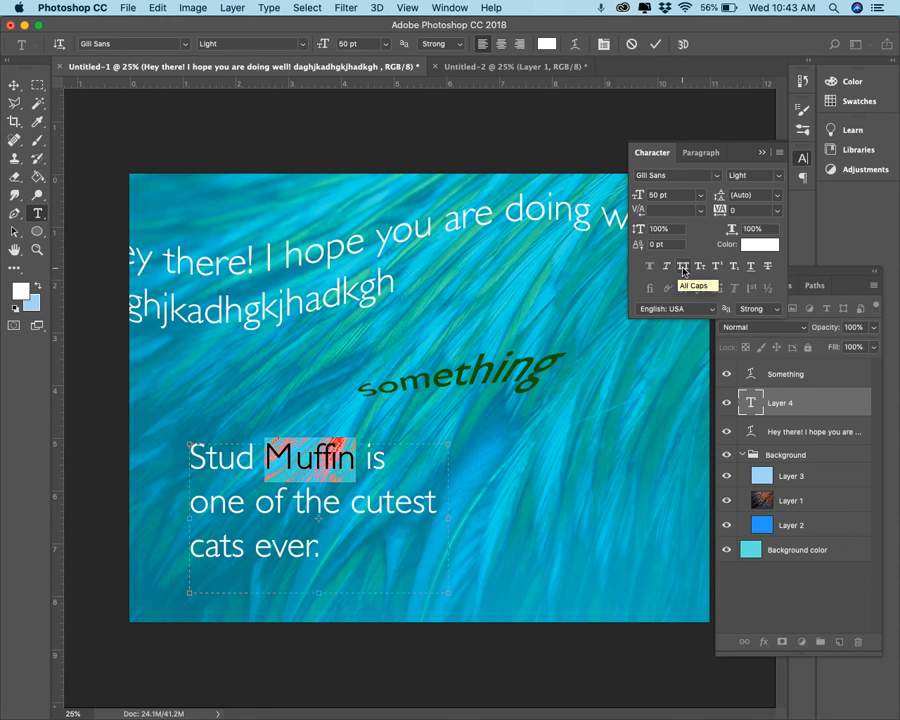
click(684, 266)
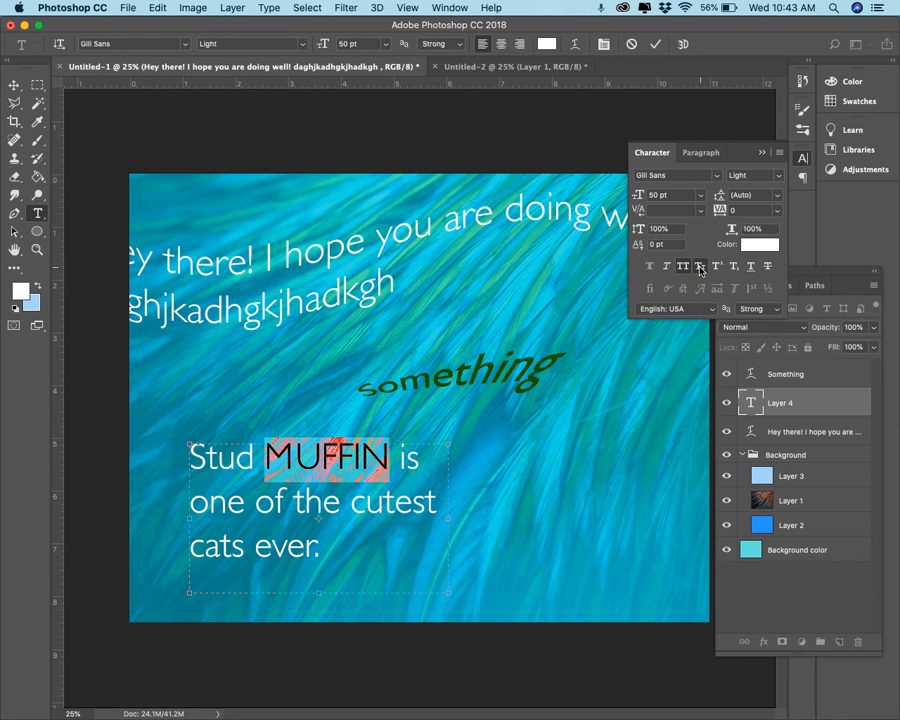
click(700, 267)
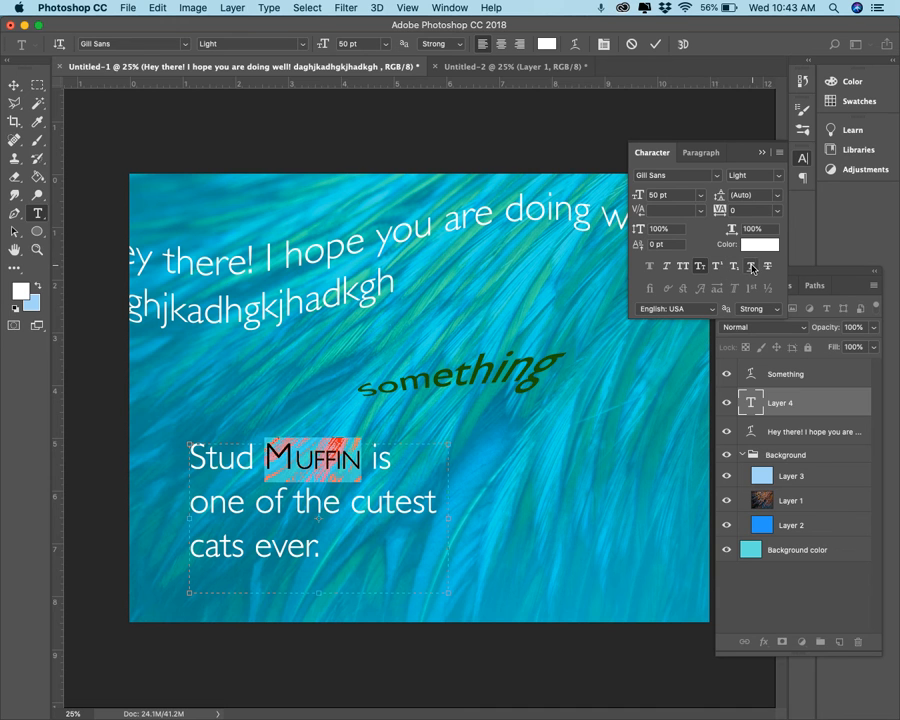
click(762, 154)
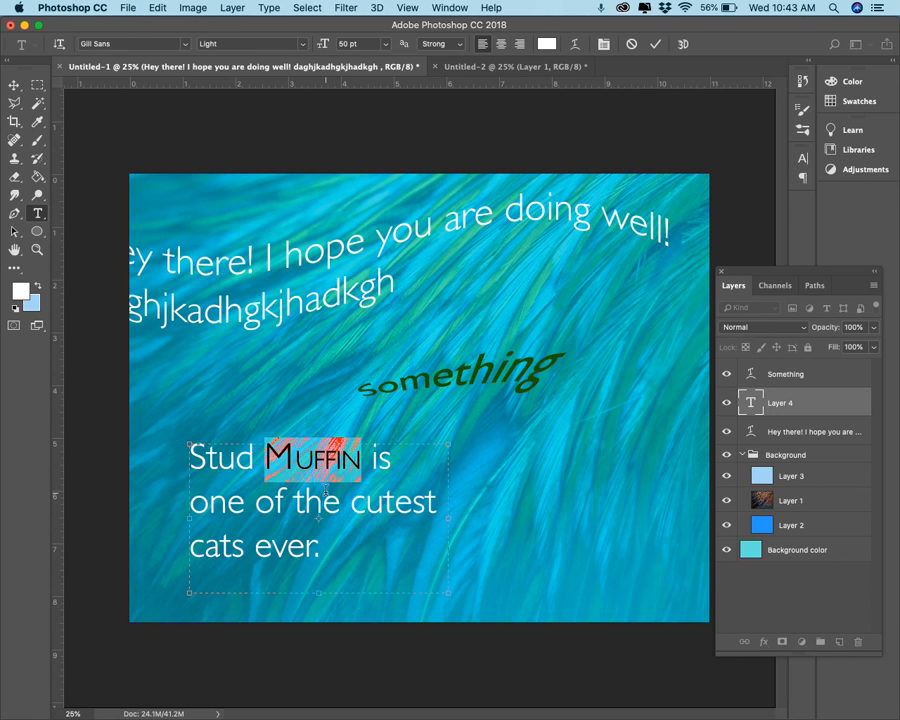
- Try vertical text orientation on the "Stud Muffin" paragraph and return it to horizontal
click(325, 490)
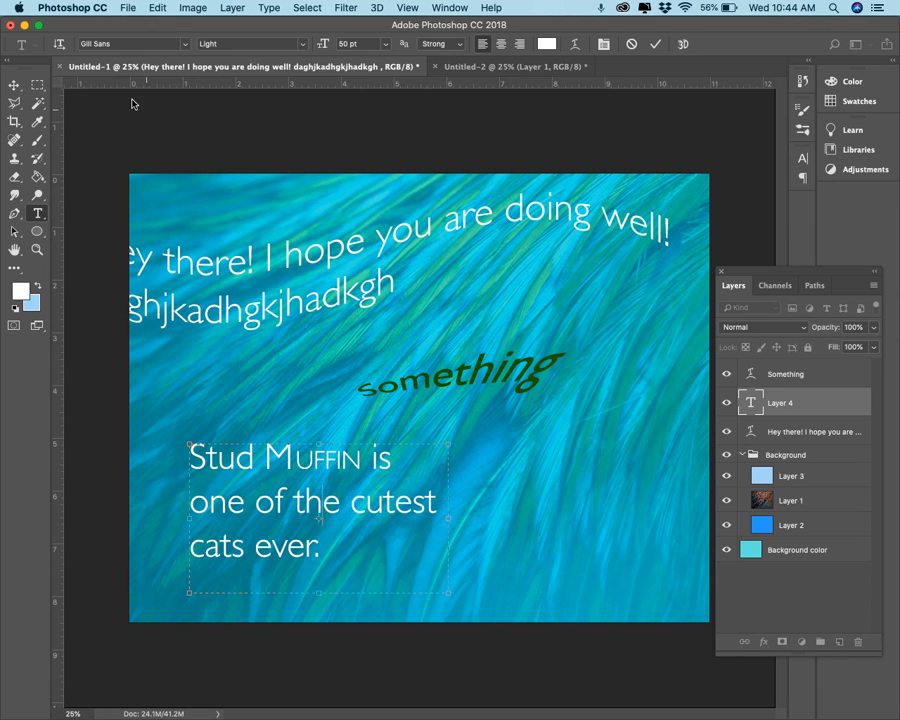
click(61, 46)
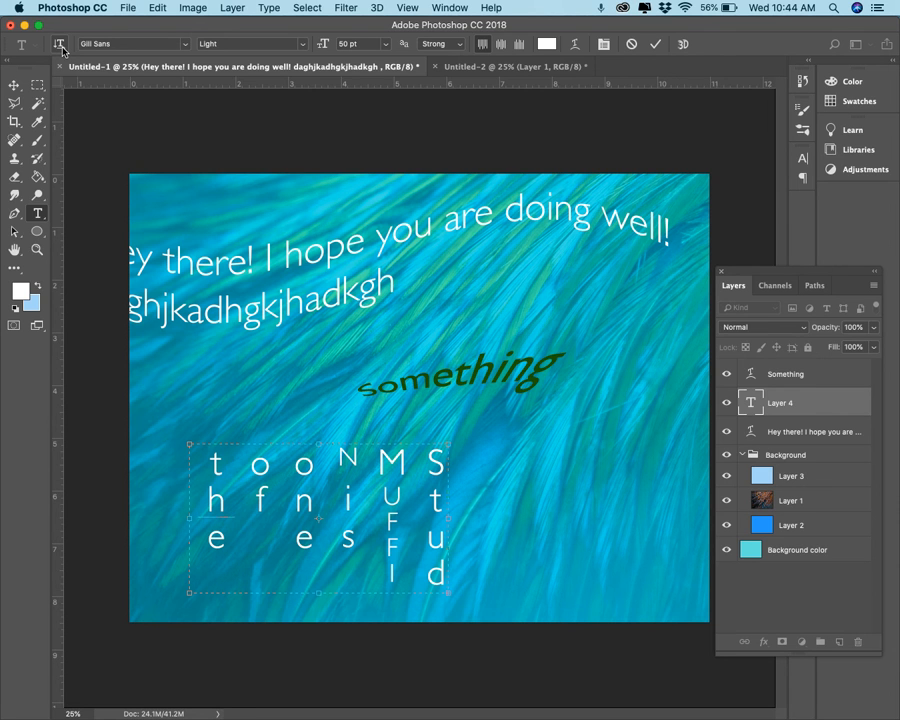
click(61, 46)
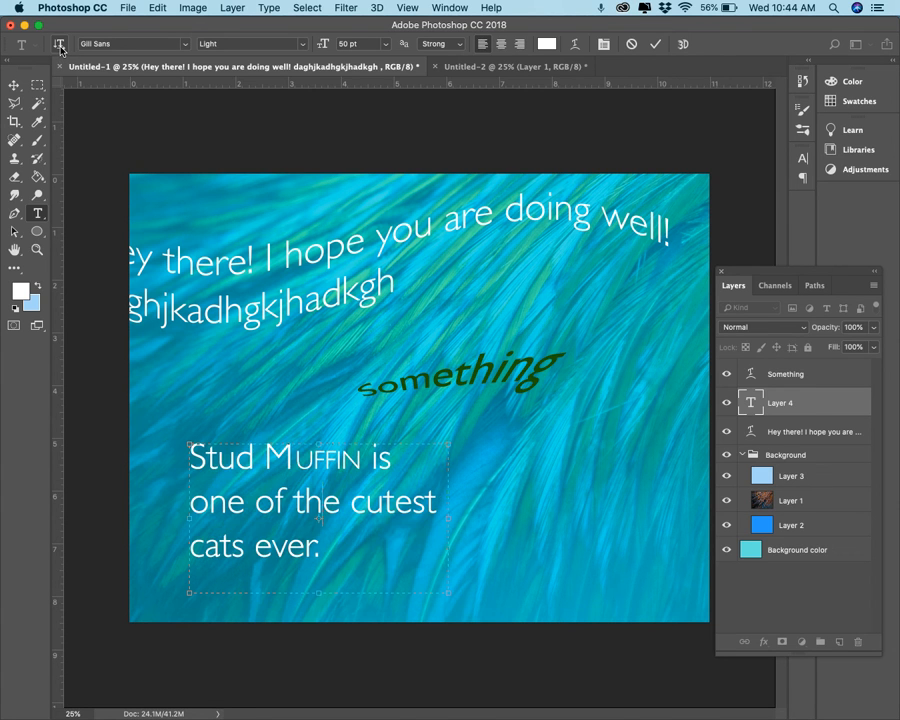
click(60, 46)
click(60, 46)
click(60, 46)
click(60, 46)
- Draw a text box beside the "Stud Muffin" paragraph with the Vertical Type tool and enter "Hey there!"
right_click(40, 213)
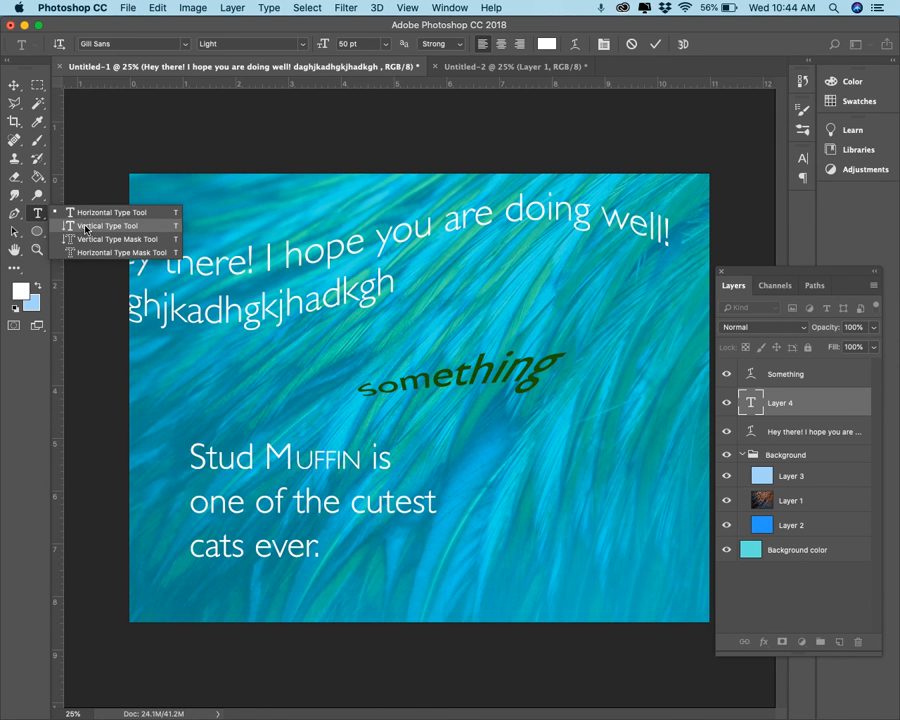
click(86, 227)
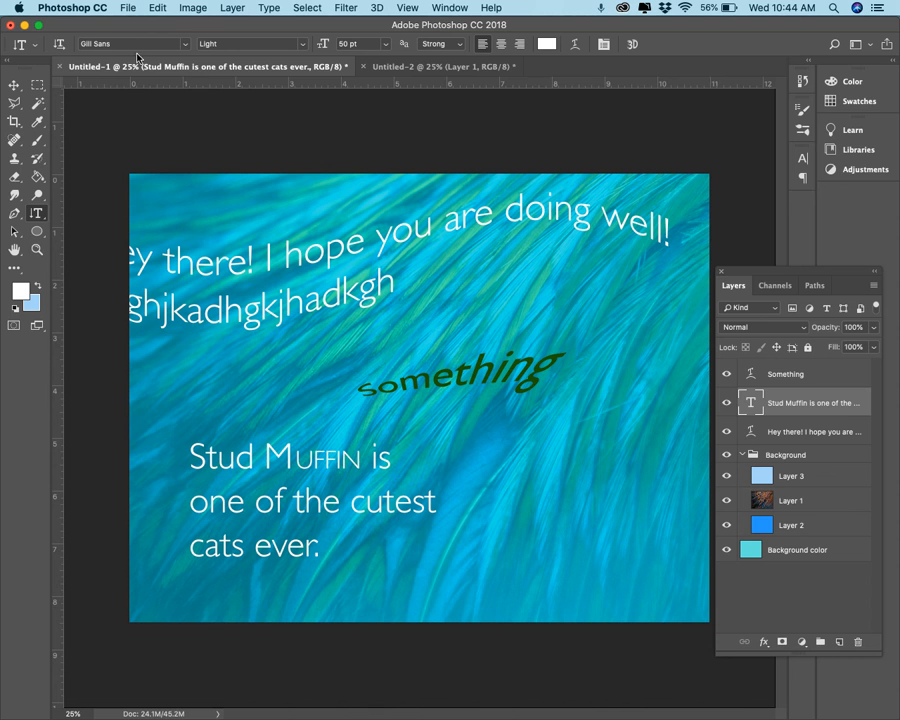
drag(502, 413, 684, 586)
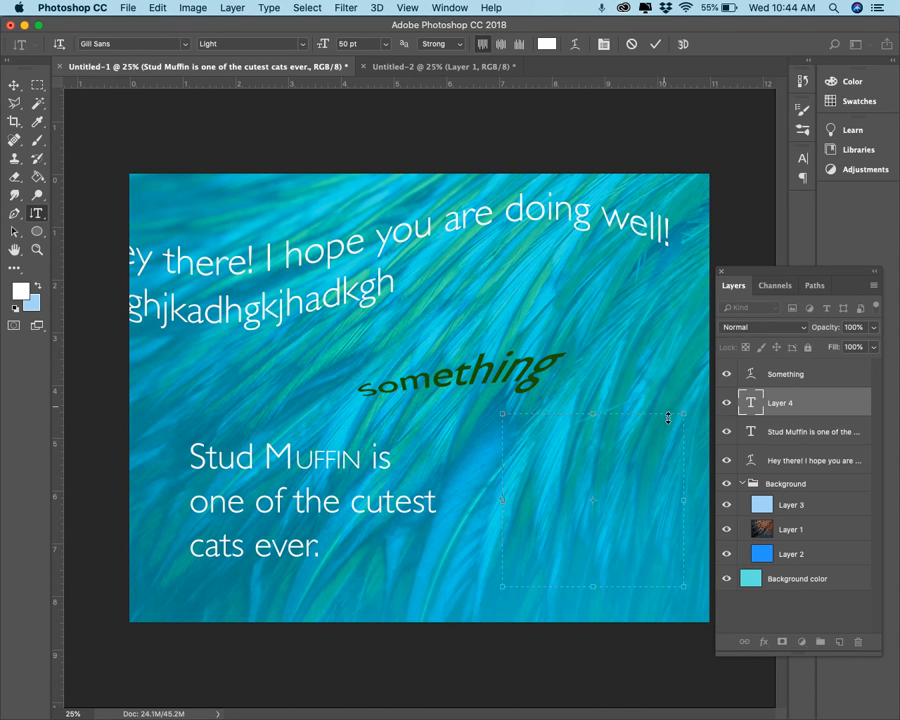
text(Hey there!)
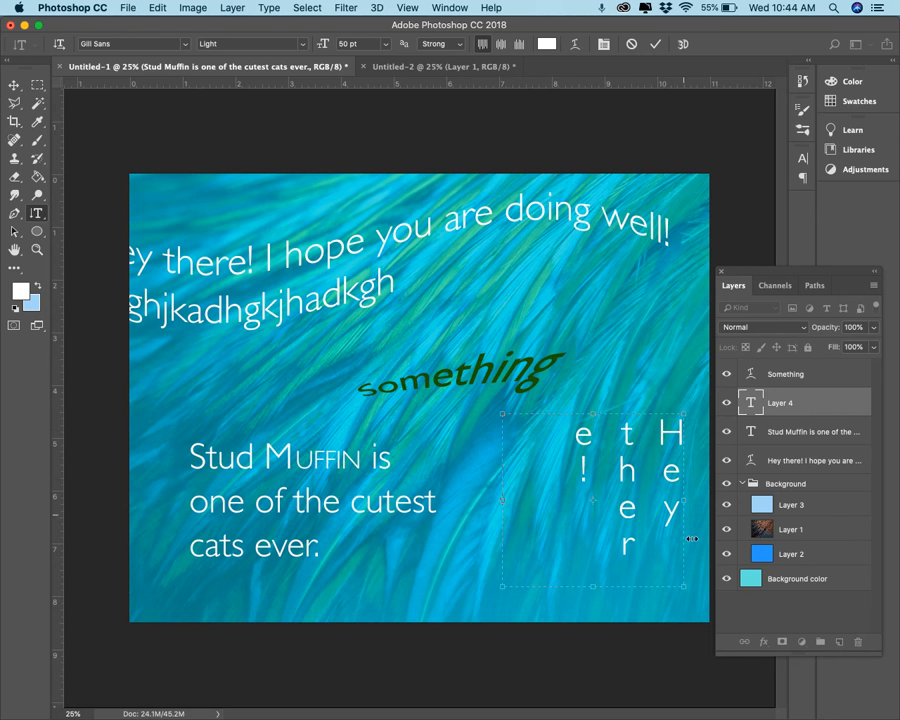
- Extend the "Hey there!" text box up and down, try horizontal orientation and return the text to vertical
drag(594, 588, 594, 607)
drag(593, 412, 586, 374)
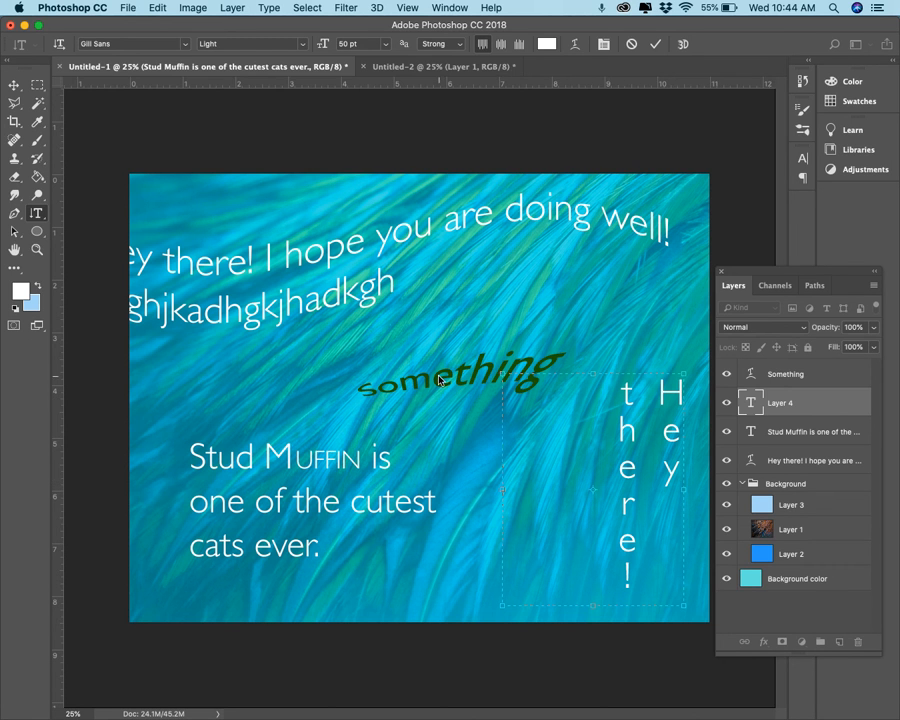
click(60, 45)
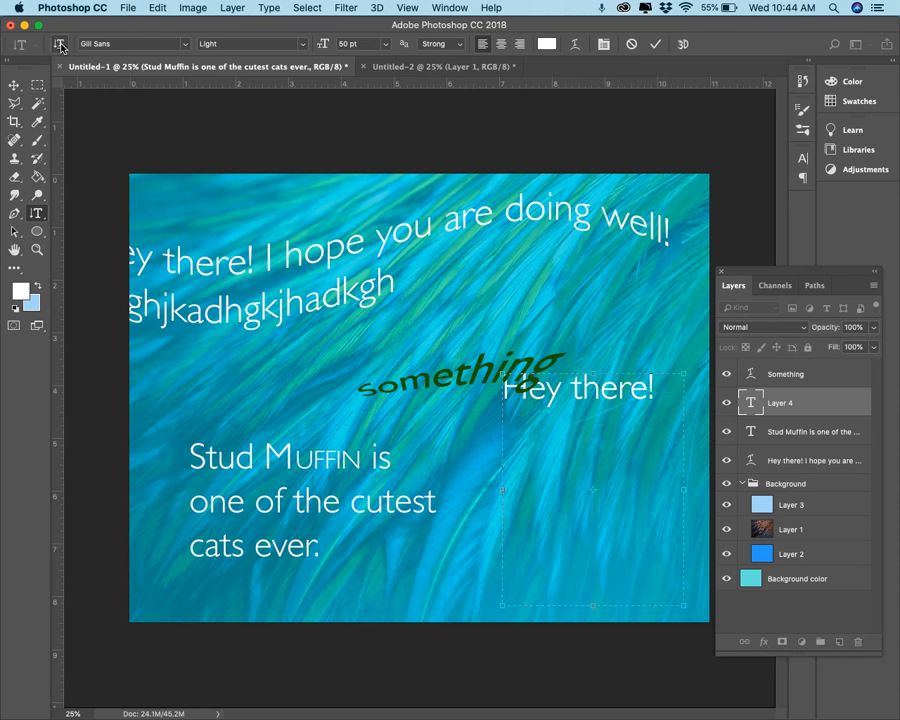
click(60, 45)
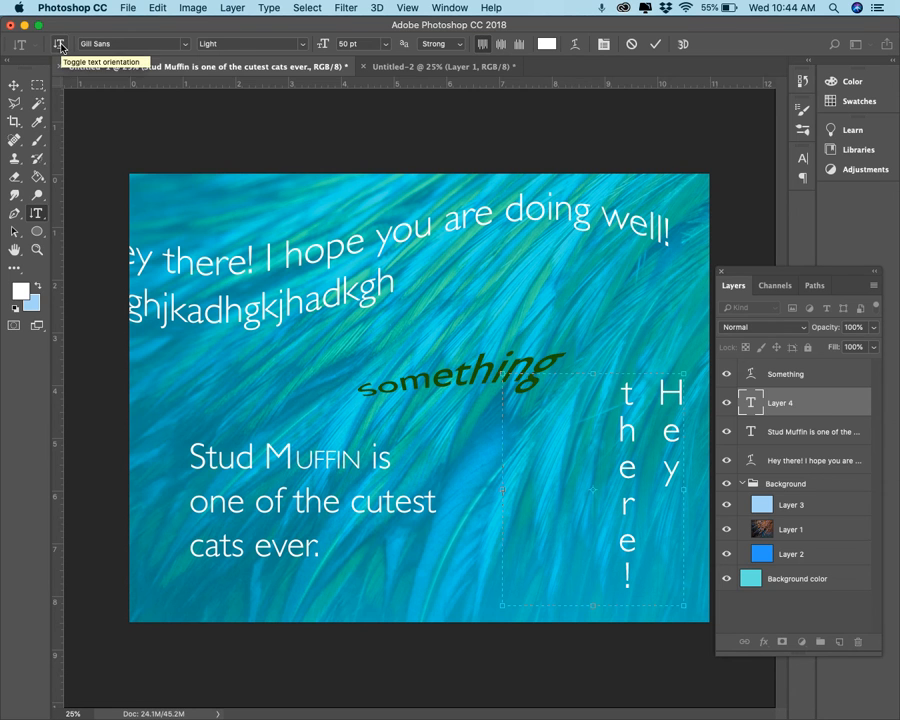
- Switch to the Horizontal Type Mask tool and select the warped "Hey there! I hope you are doing well!" text
click(37, 216)
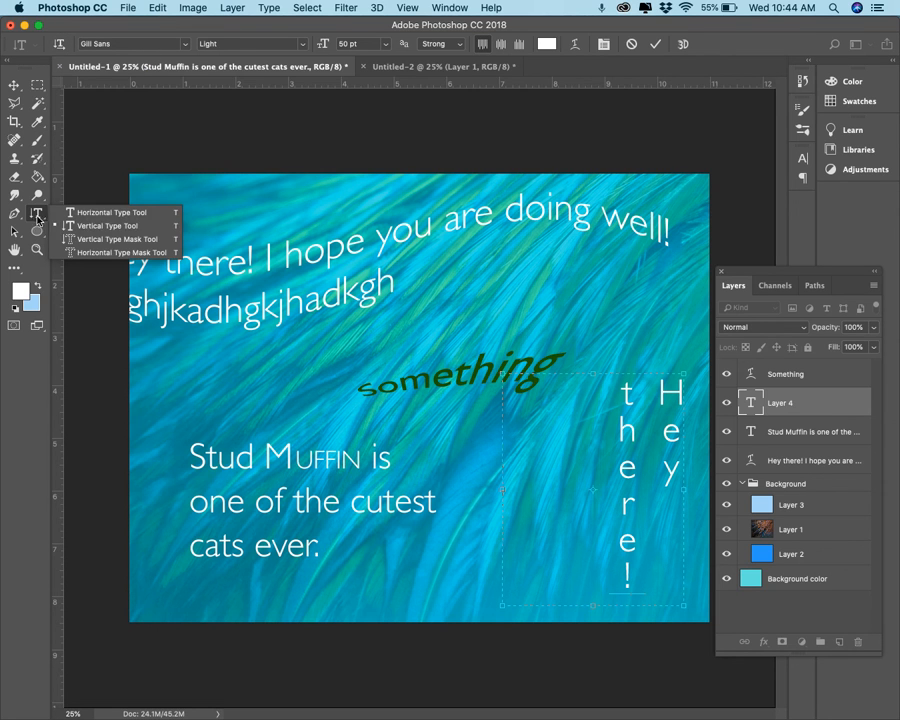
click(90, 254)
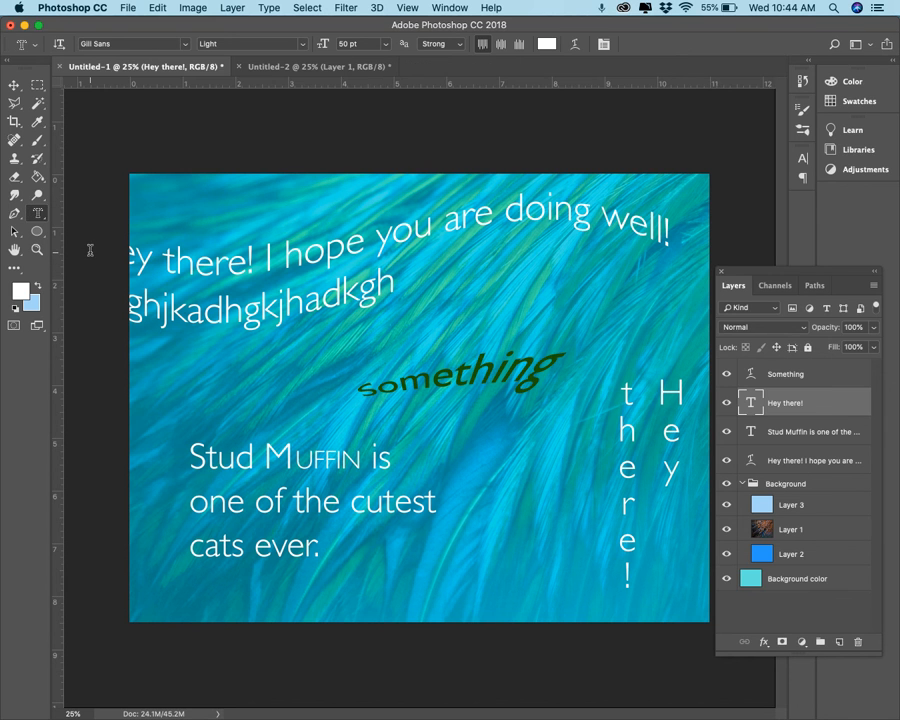
click(458, 303)
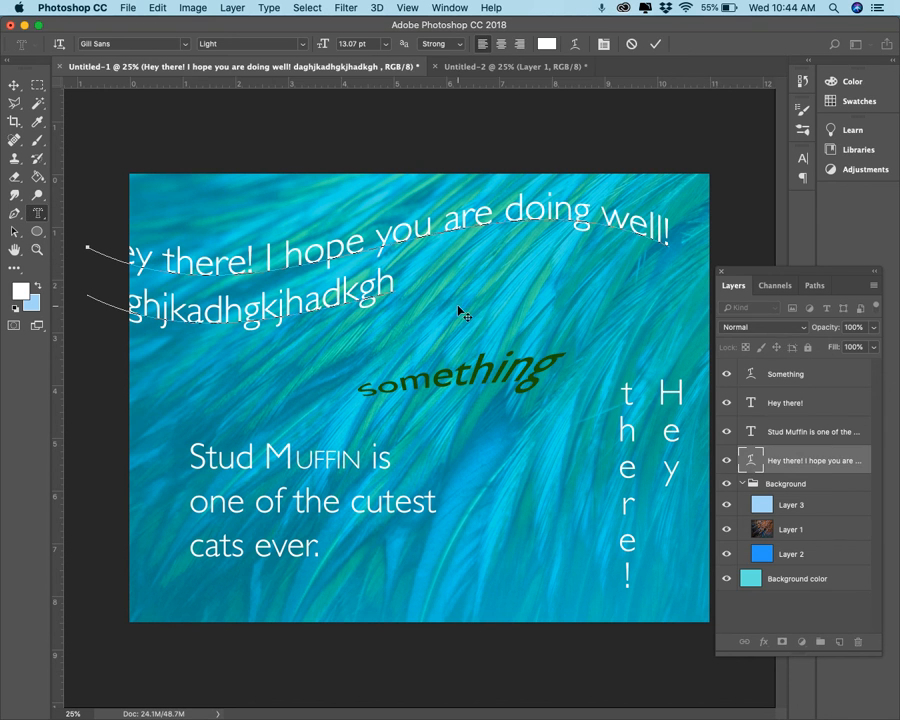
- Delete all four text layers above the Background group
click(20, 83)
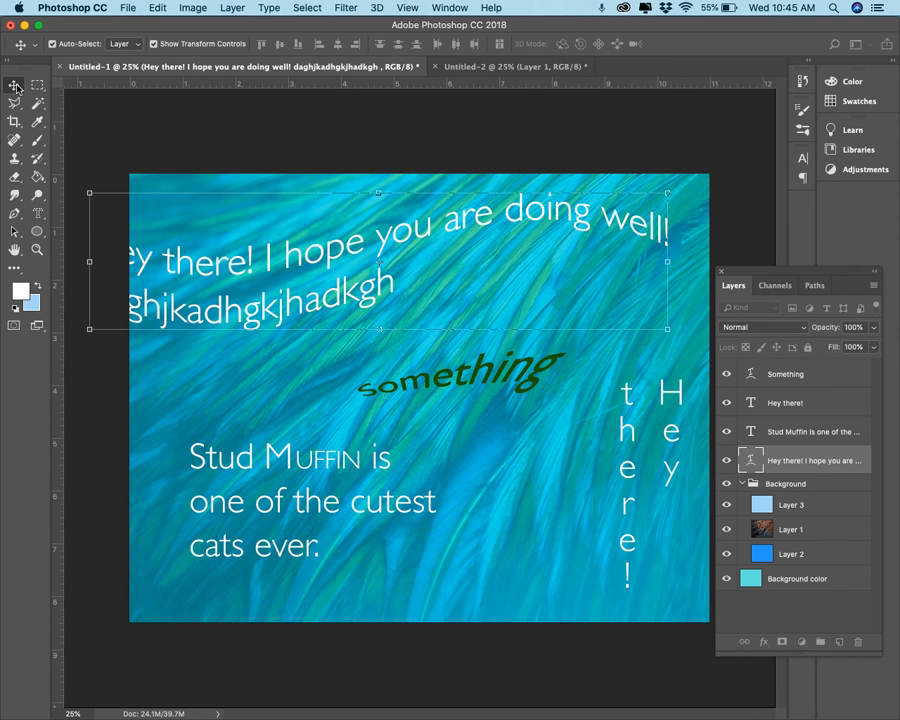
key(Delete)
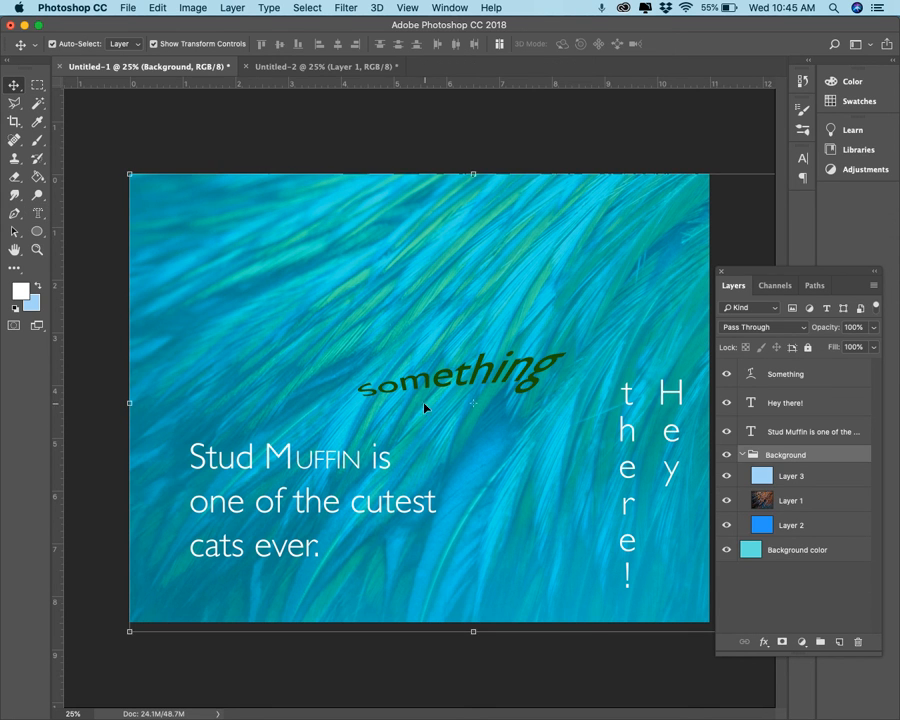
click(420, 383)
key(Delete)
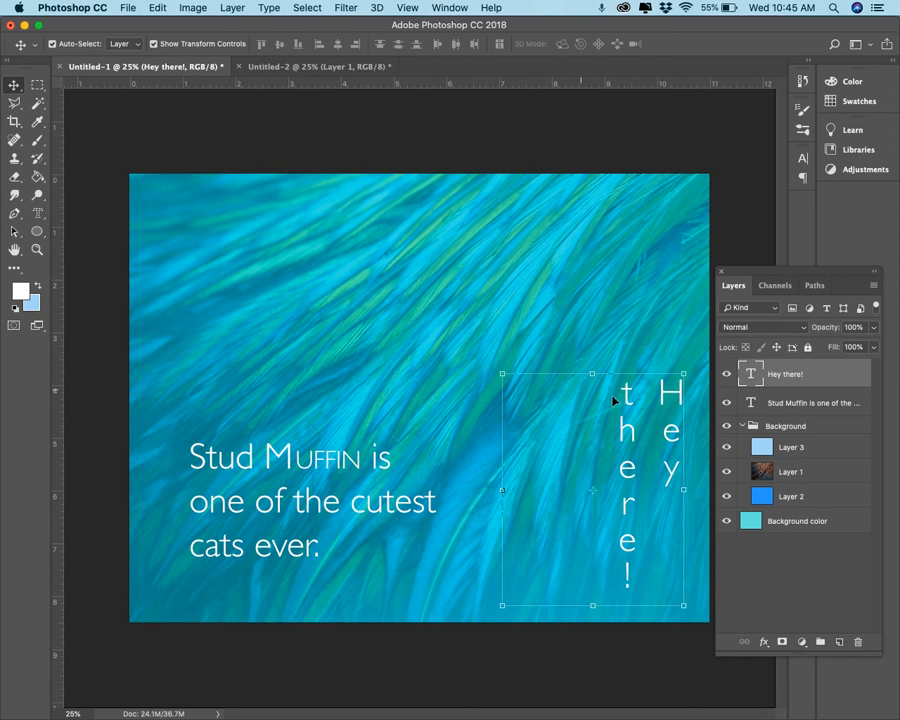
key(Delete)
key(Delete)
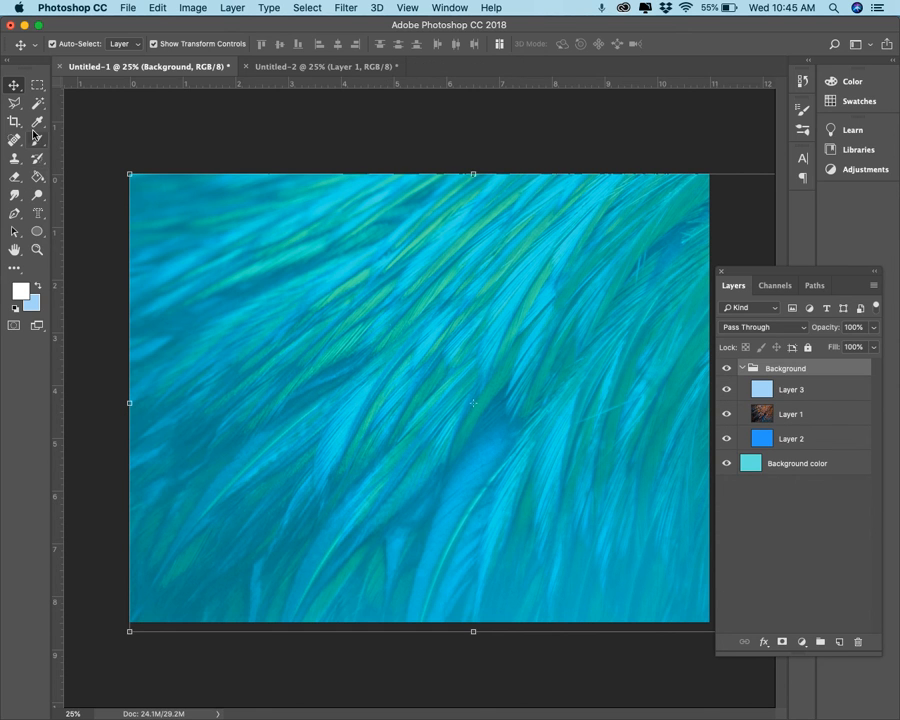
- Enter "GRAPHICS" as a horizontal type mask in the upper left area of the feather image
click(38, 213)
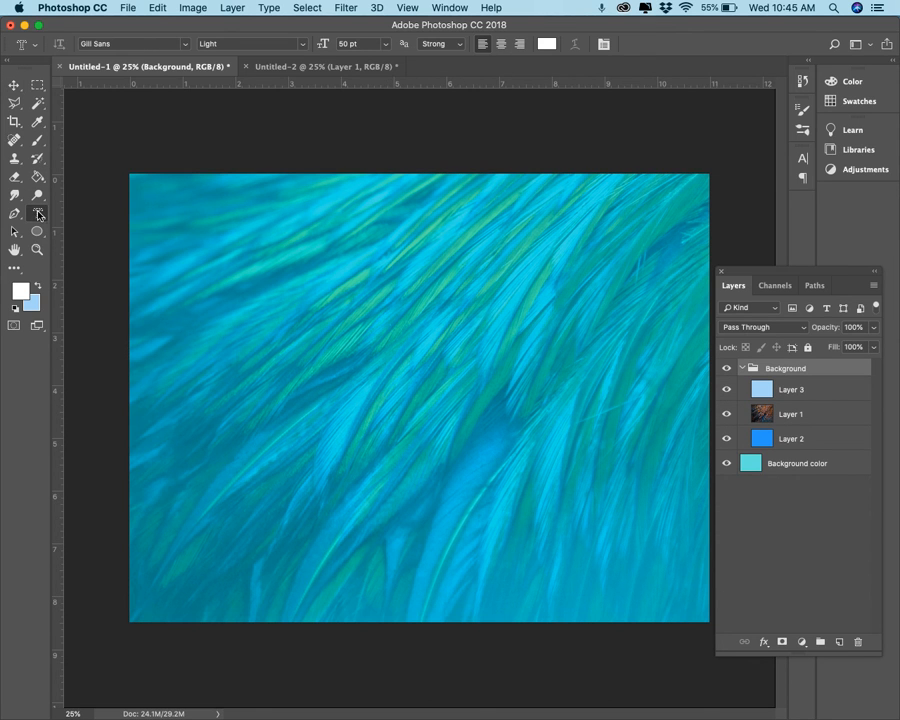
click(38, 213)
click(38, 215)
click(224, 267)
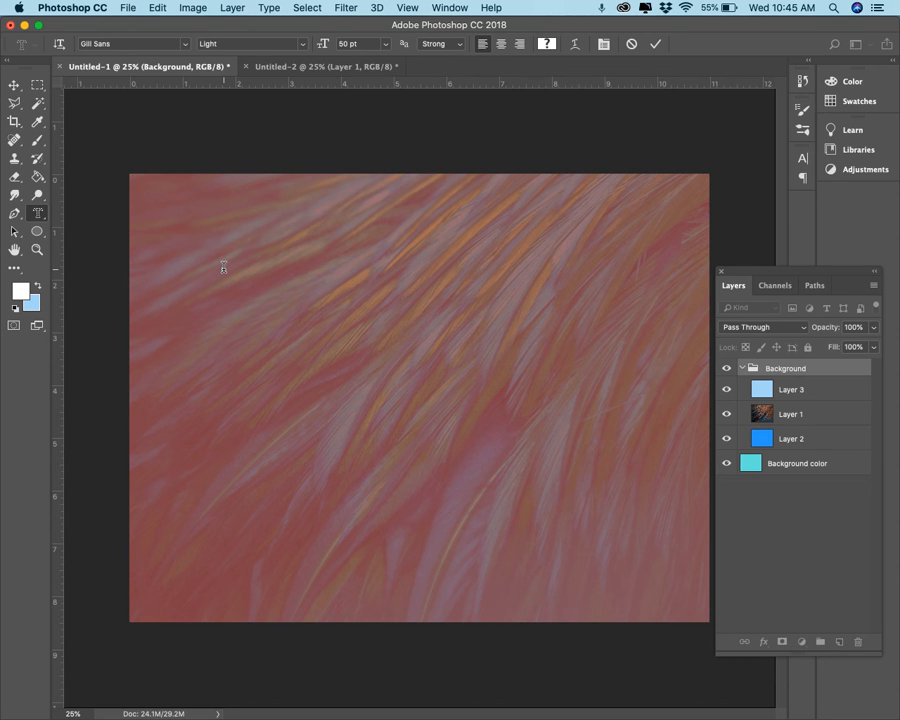
click(223, 268)
text(GRAPHICS)
- Set the "GRAPHICS" mask text in Arial Black and commit it as a selection
drag(390, 262, 203, 127)
click(183, 44)
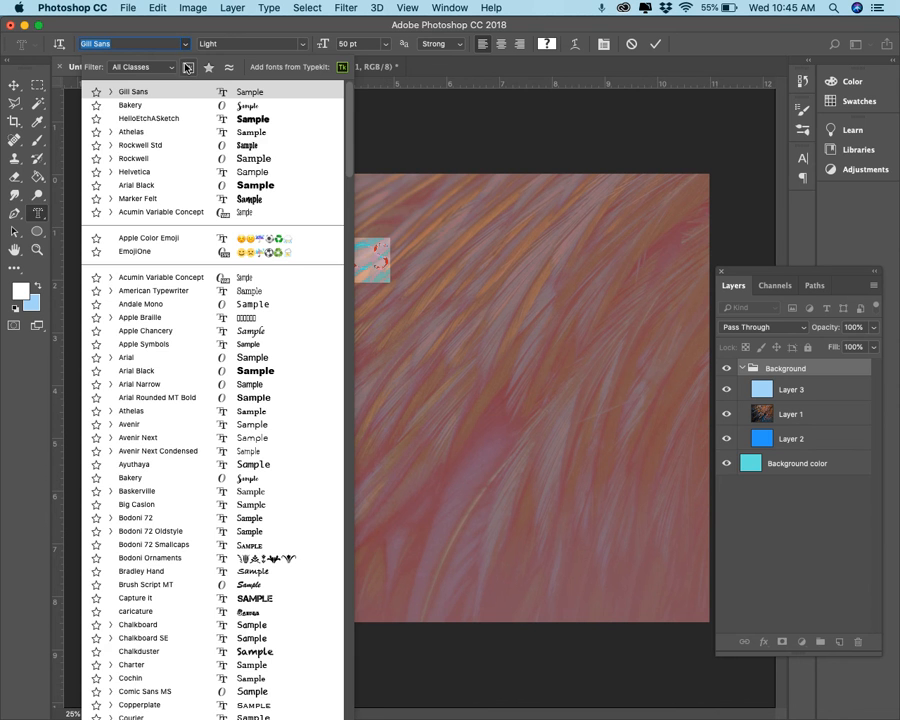
click(207, 187)
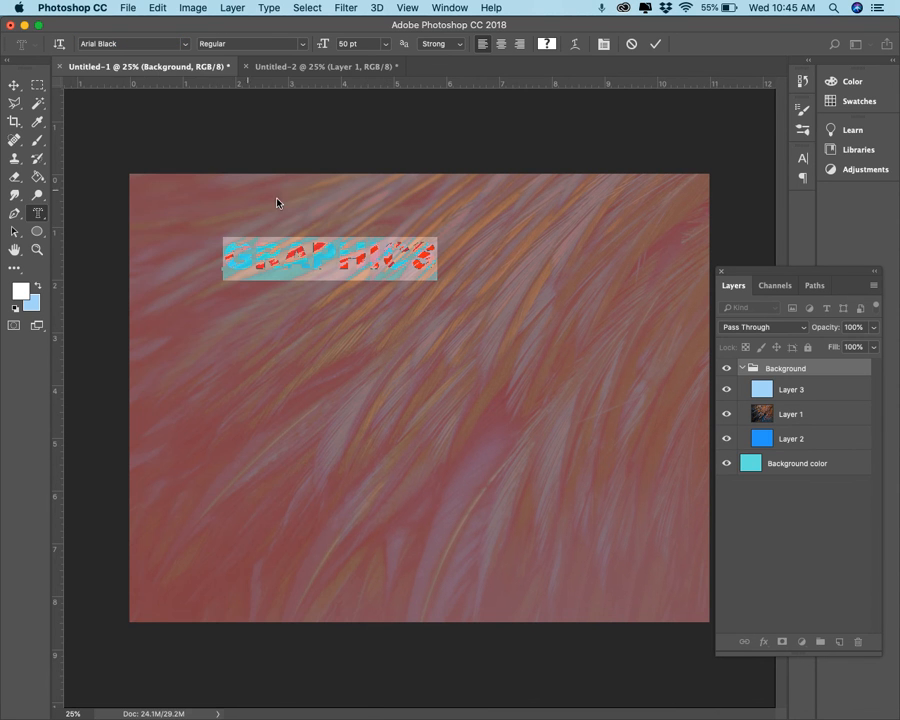
click(656, 45)
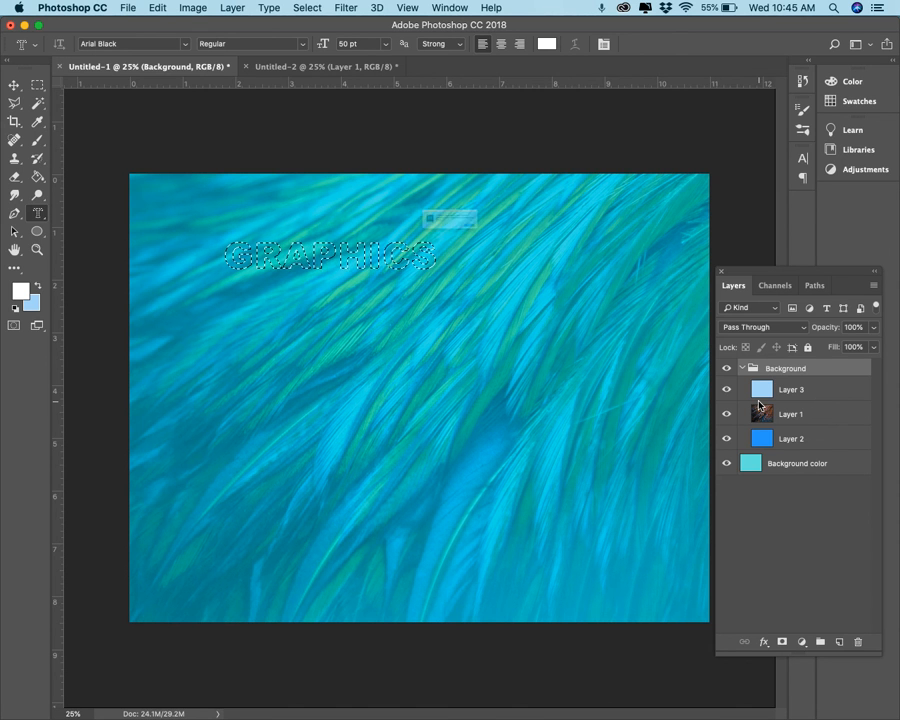
- Try filling the "GRAPHICS" selection with the foreground color on the Background color layer and undo the fill
key(BackSpace)
click(556, 253)
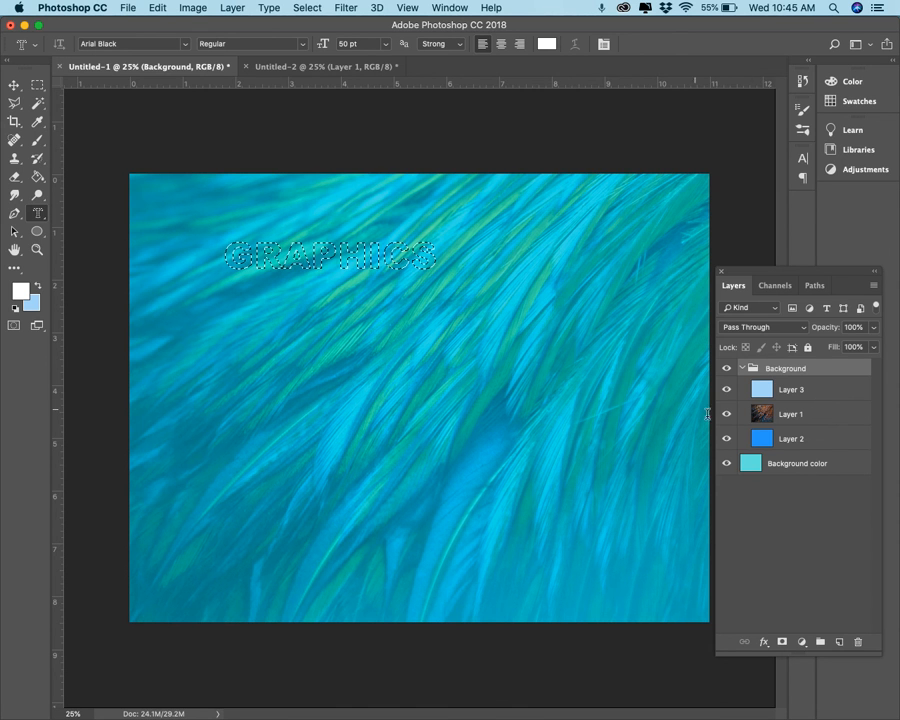
click(792, 465)
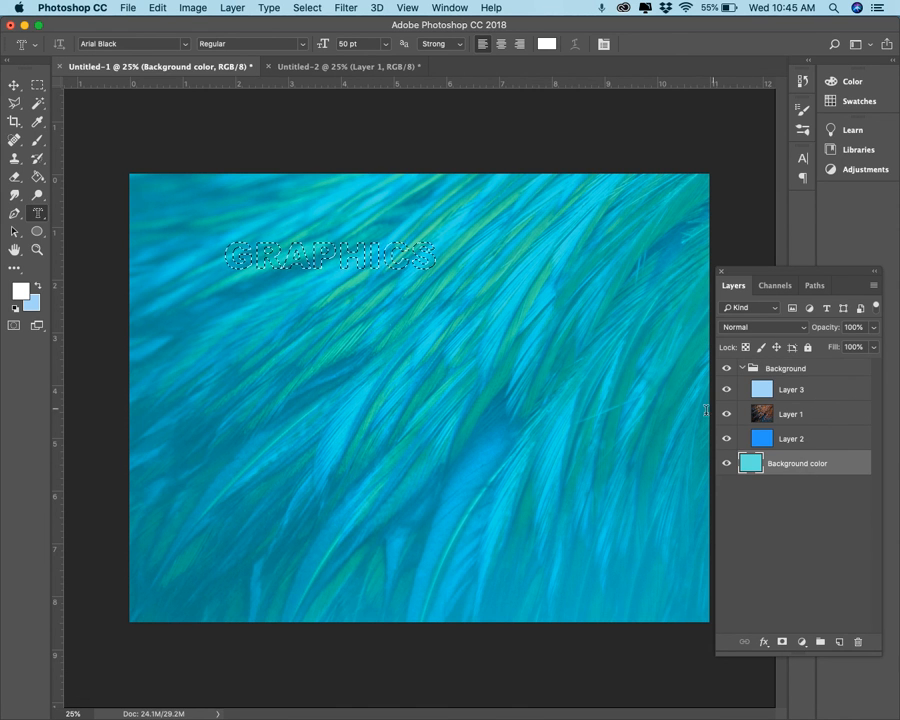
key(alt+BackSpace)
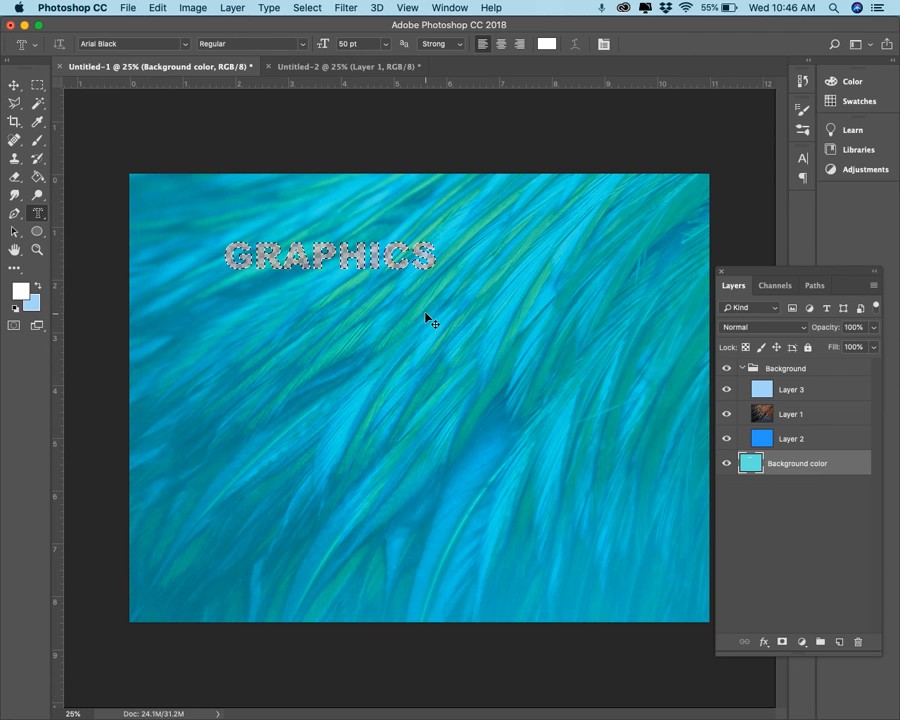
key(super+z)
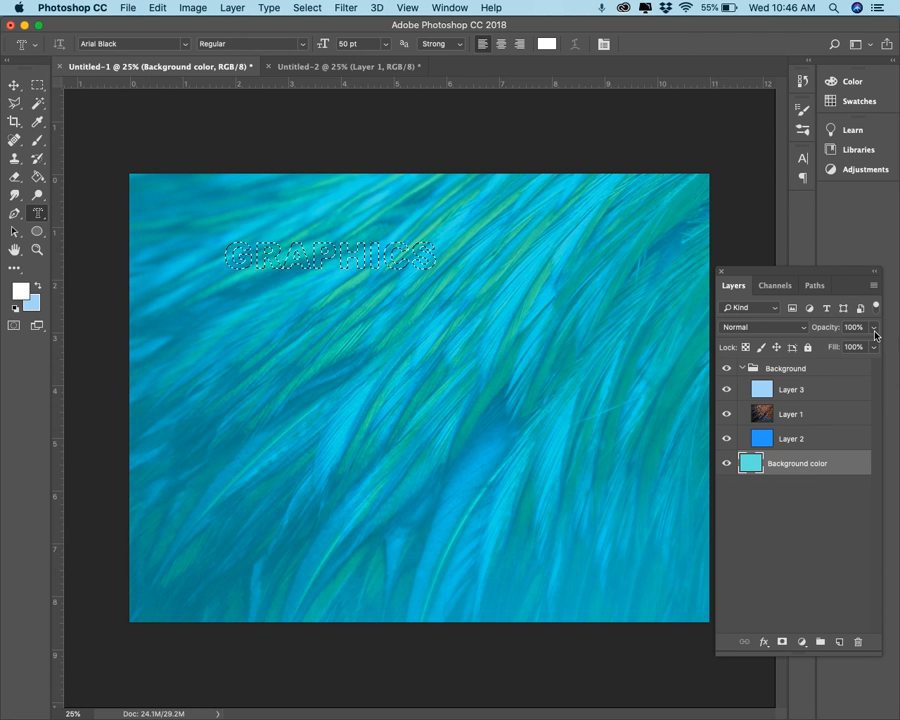
- Create a new layer above the Background group and fill the "GRAPHICS" selection with white using the Paint Bucket
click(852, 368)
click(843, 642)
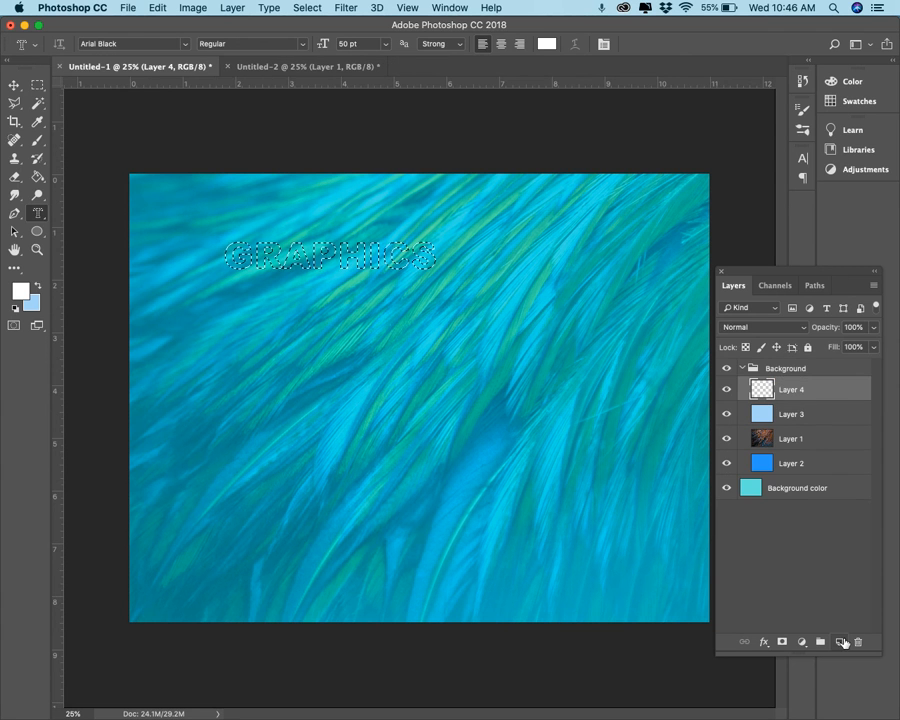
drag(802, 387, 798, 362)
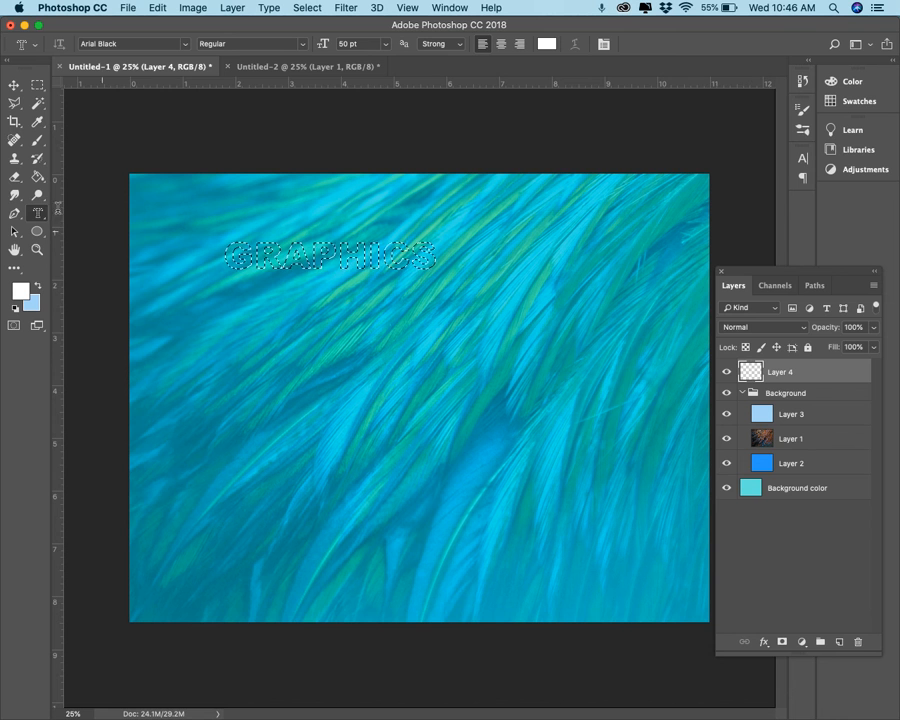
click(37, 177)
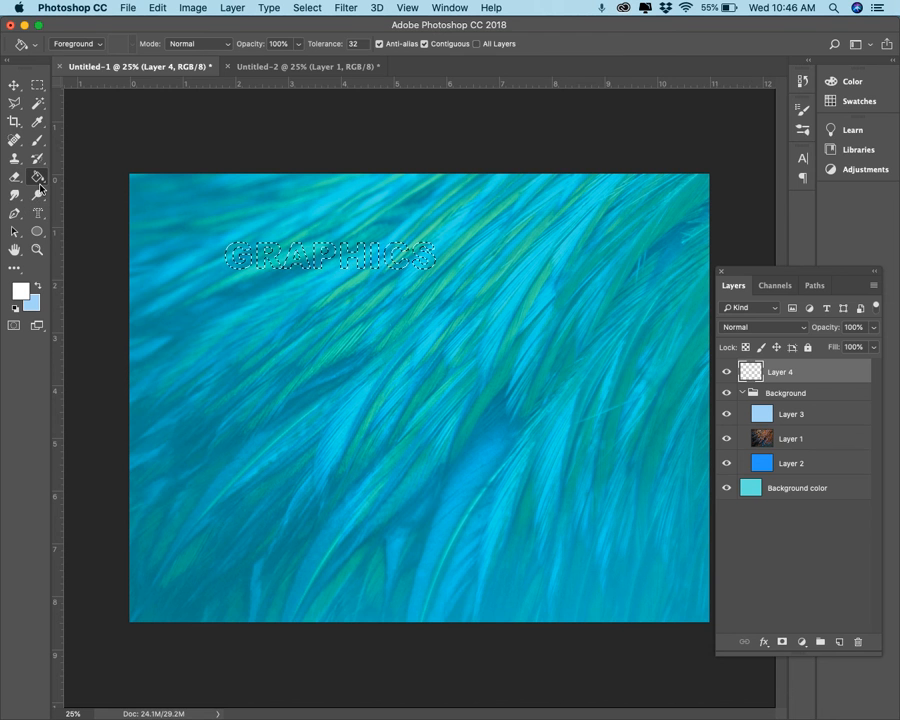
click(262, 261)
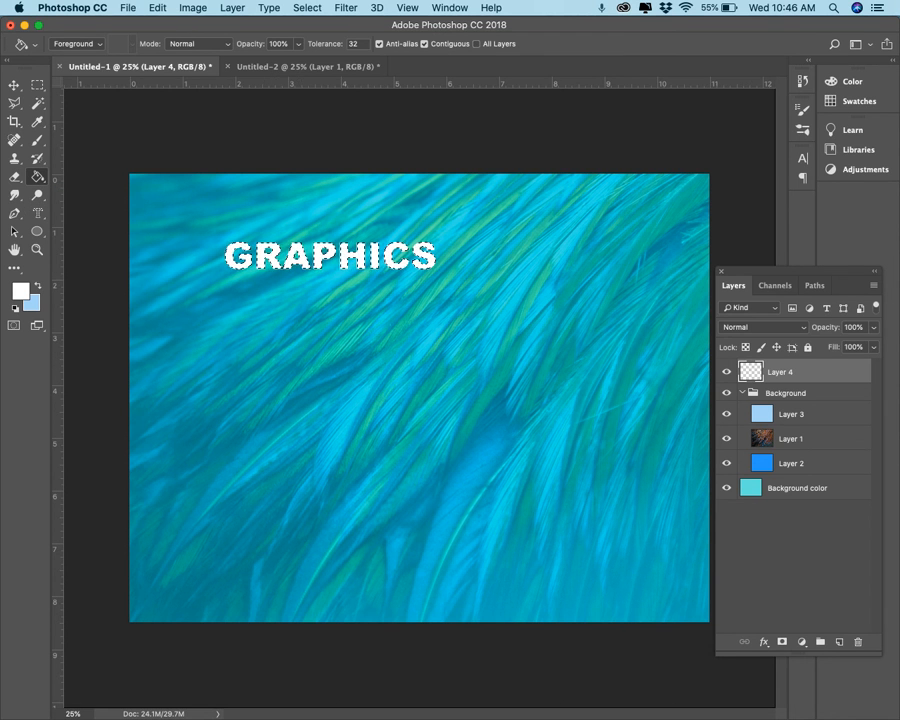
- Paint light blue texture inside the "GRAPHICS" selection with a 300 px textured brush after swapping the foreground and background colors
click(37, 141)
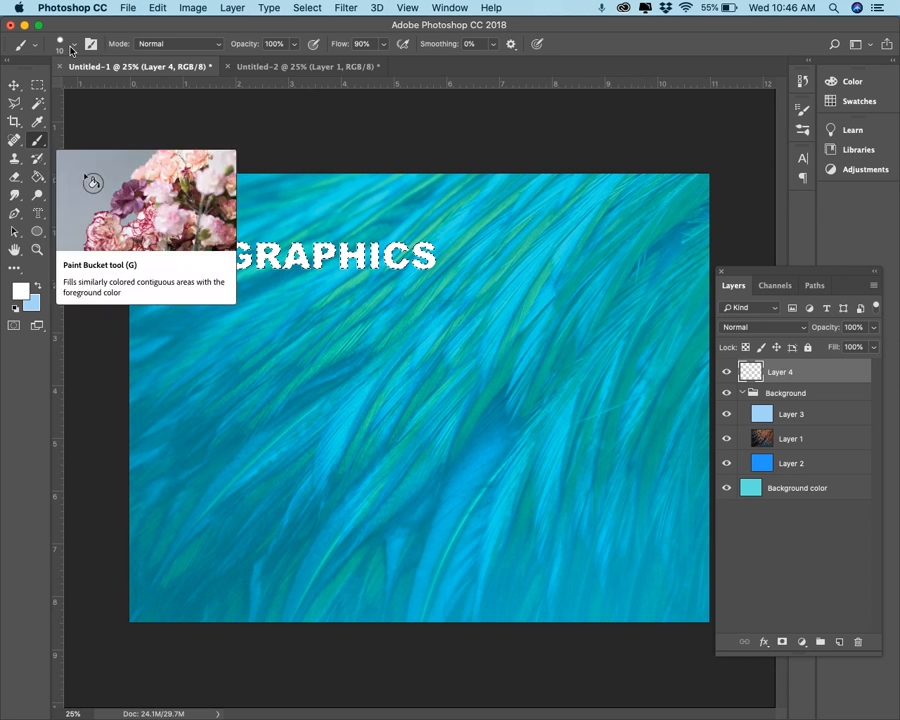
click(73, 44)
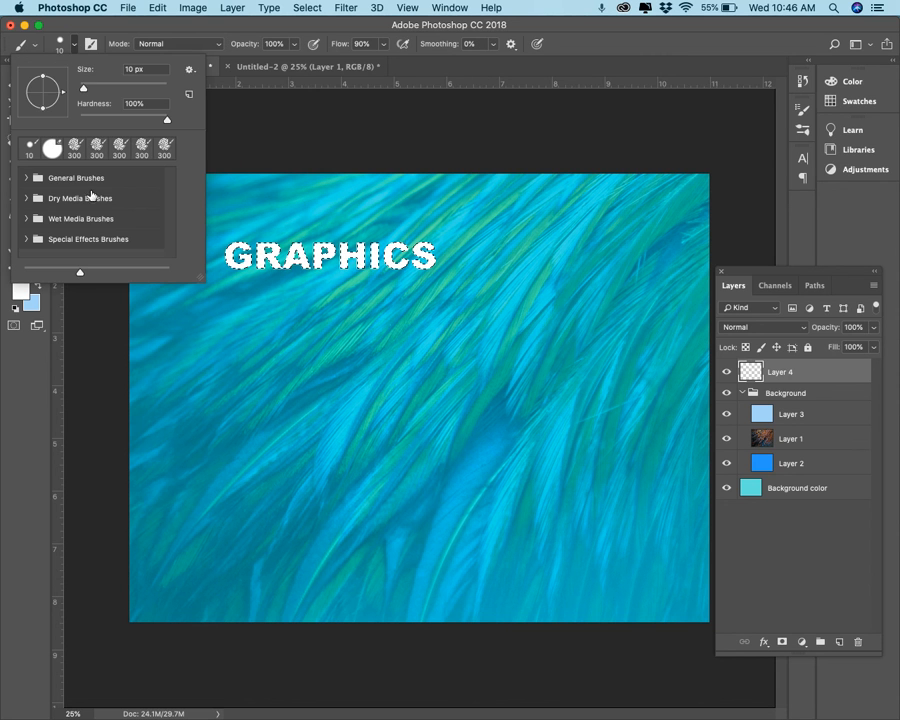
click(119, 148)
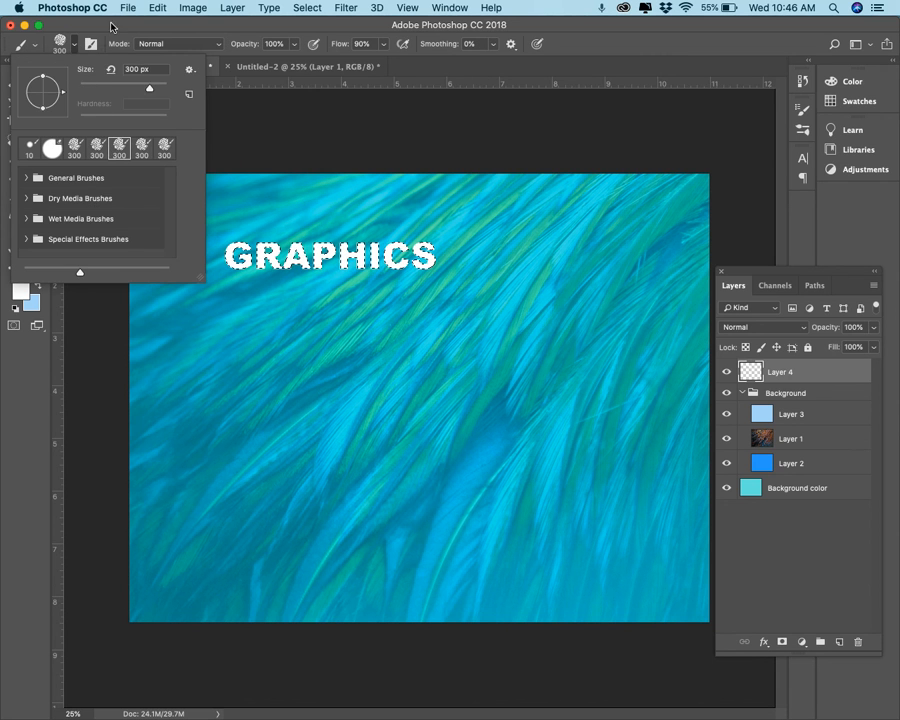
click(37, 288)
click(38, 289)
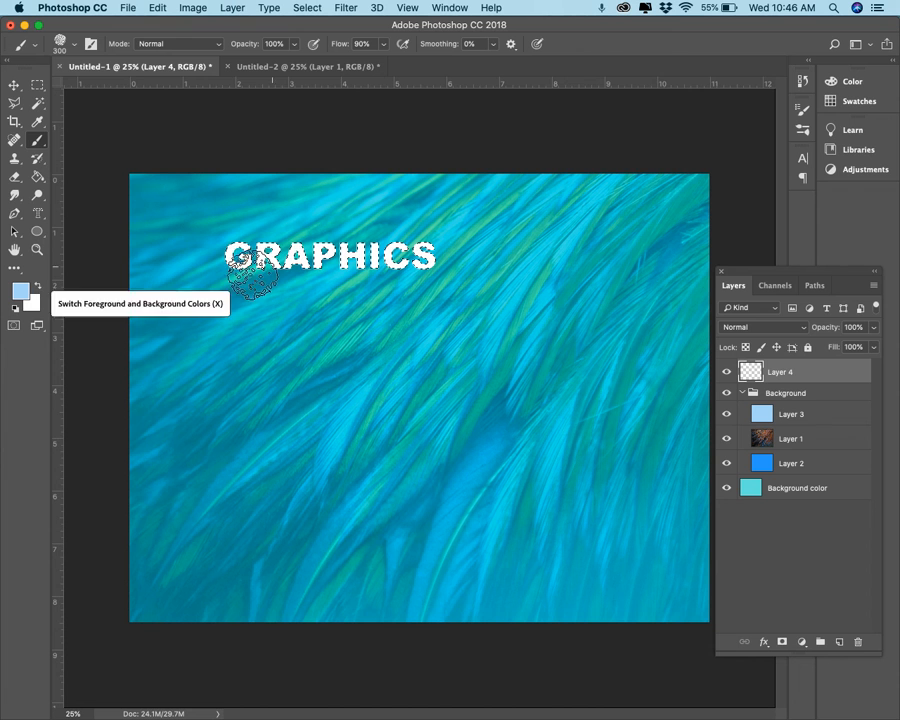
click(318, 259)
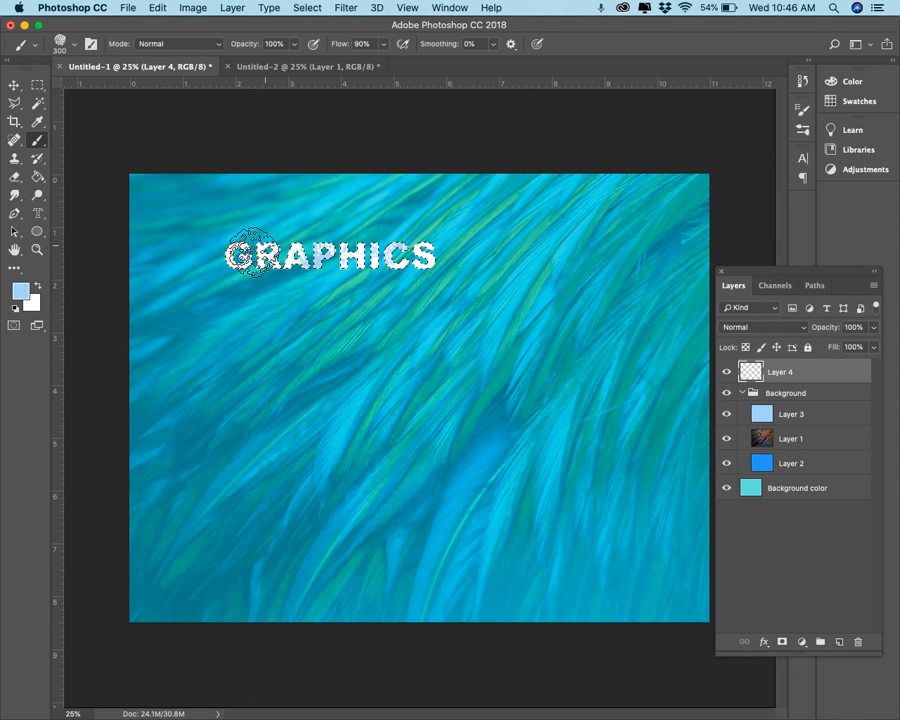
- Paint more light blue texture onto the letter G inside the "GRAPHICS" selection
click(236, 260)
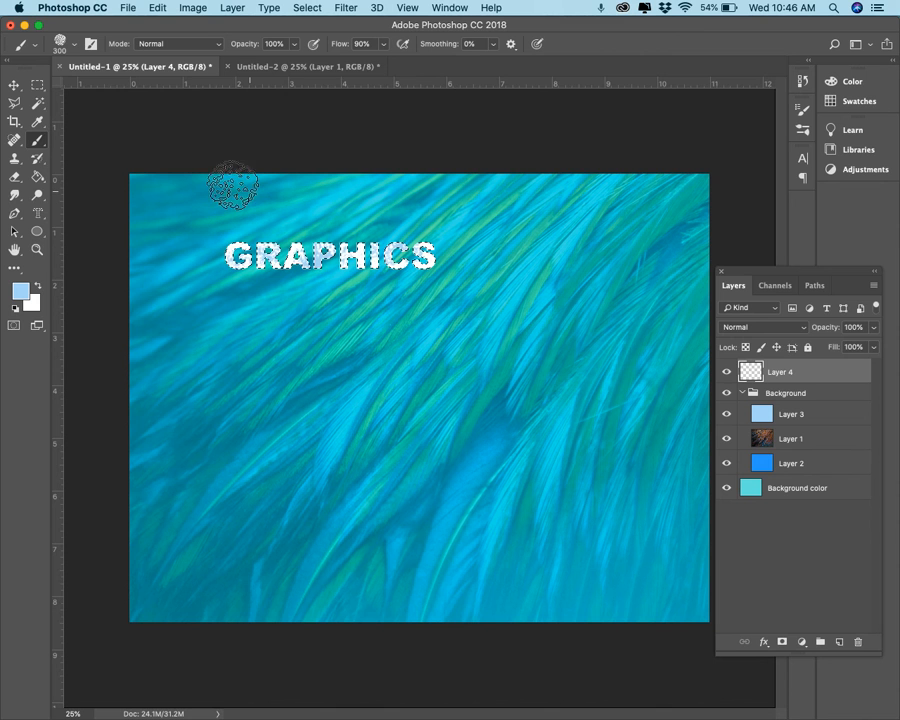
- Try moving the "GRAPHICS" selection with the Move tool by starting outside the letters, and undo the move
click(14, 85)
drag(316, 310, 432, 332)
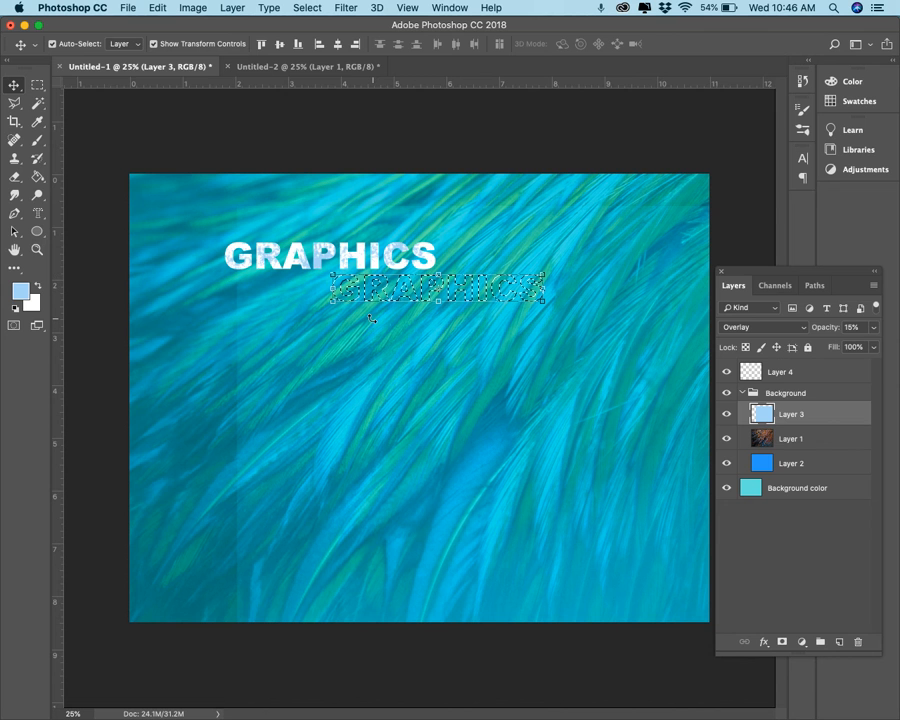
key(super+z)
key(super)
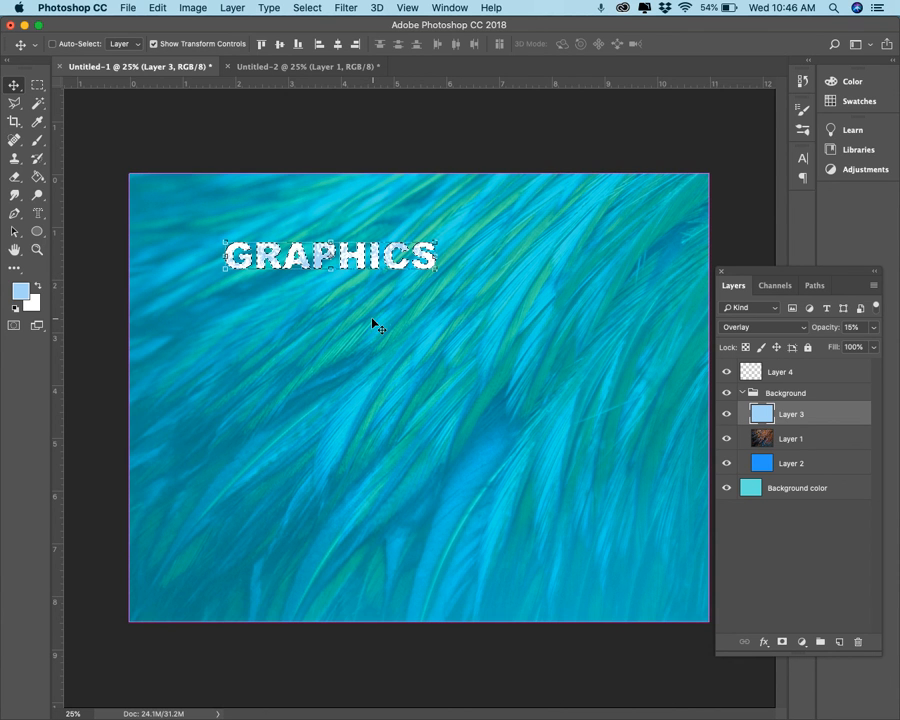
- Clear the selection, move the "GRAPHICS" lettering on Layer 4 down, and enlarge it to about 150% width and 242% height
key(super+d)
click(790, 372)
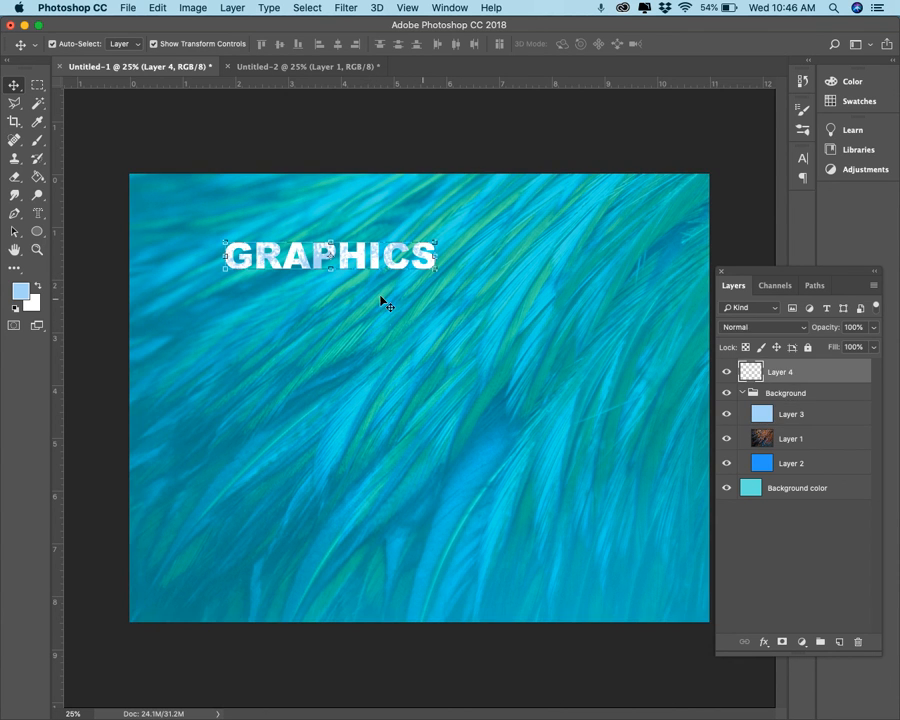
drag(356, 260, 428, 312)
drag(291, 298, 192, 254)
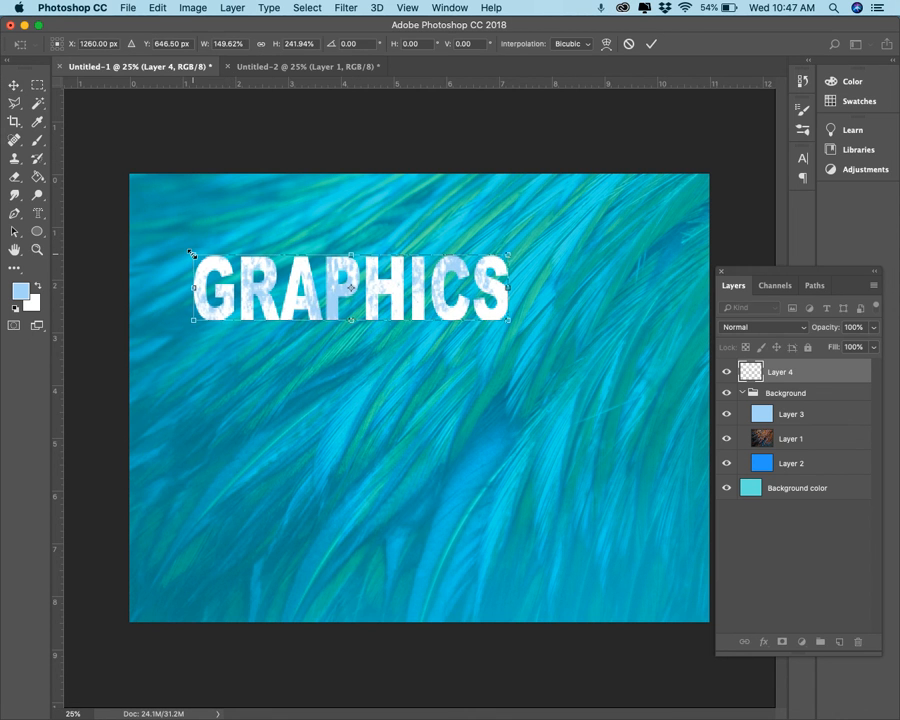
key(Return)
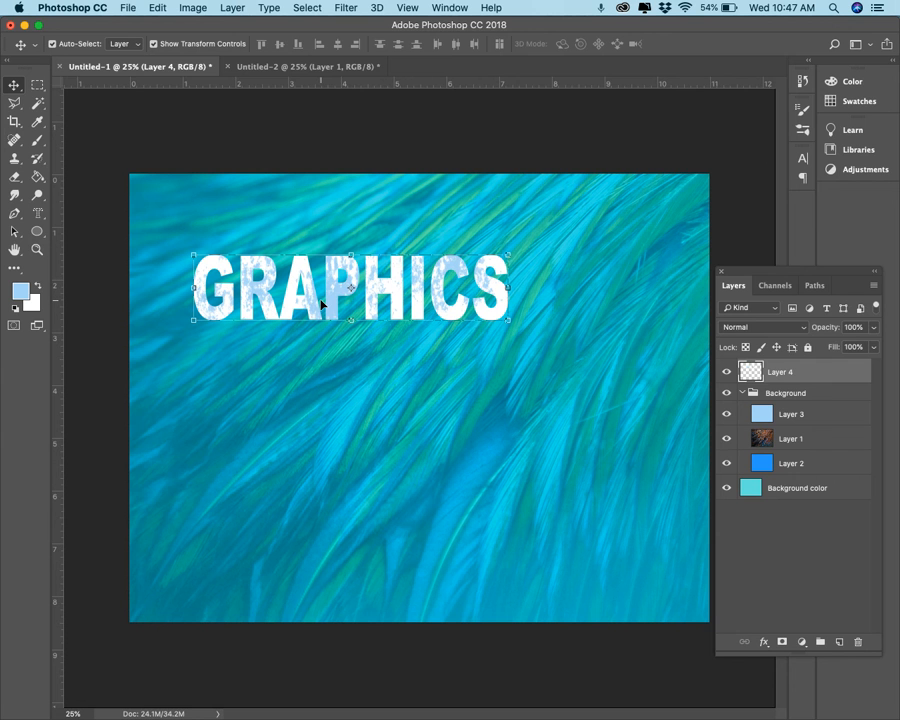
- Create a vertical type mask selection reading "DESGIN" below the "GRAPHICS" lettering in Untitled-1, in 50 pt Arial Black
click(310, 66)
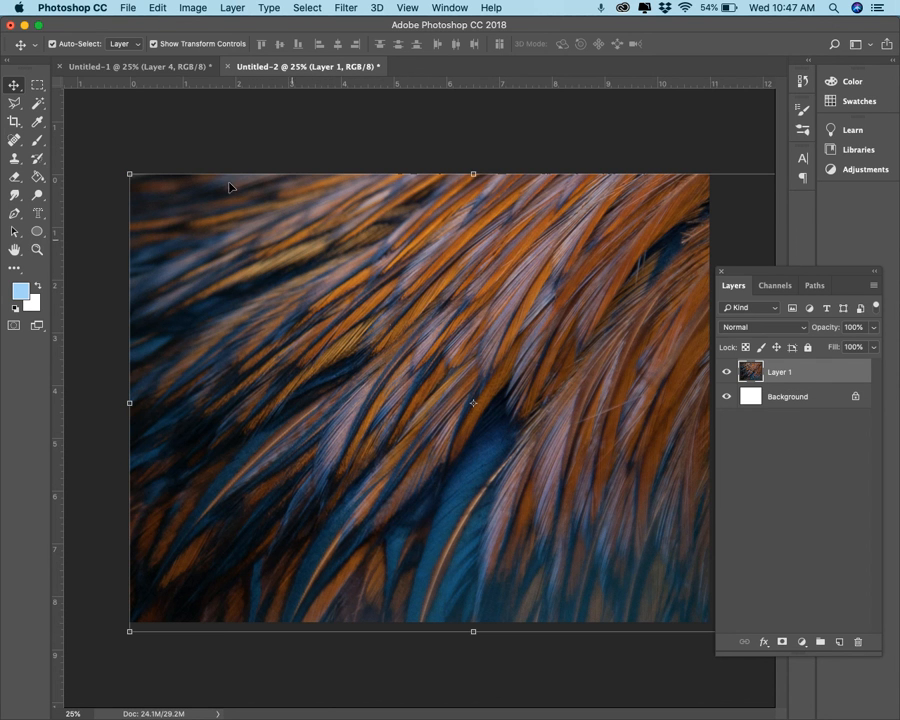
click(170, 64)
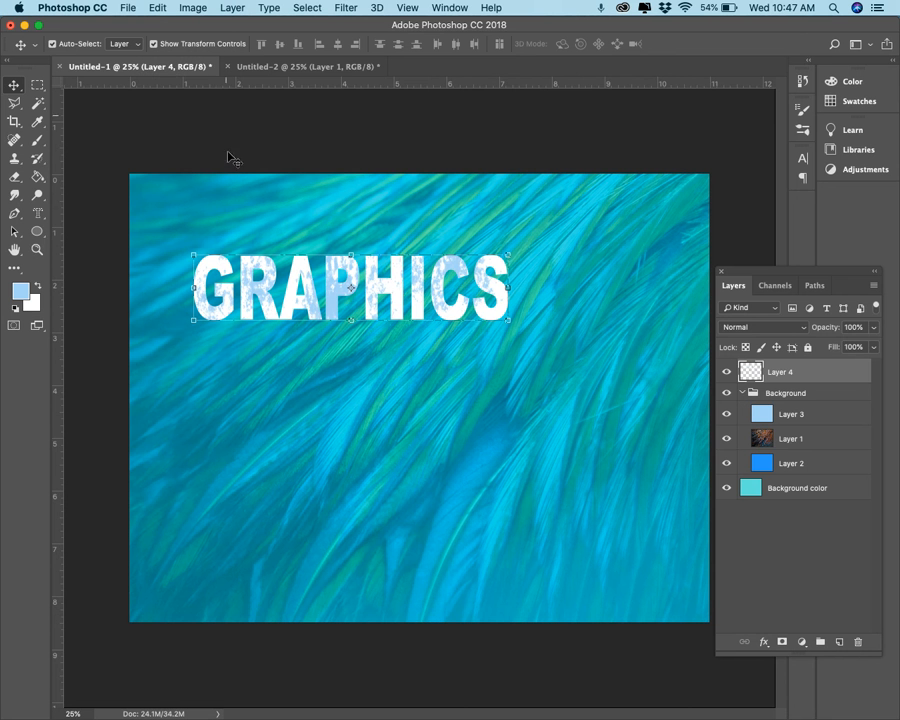
click(37, 213)
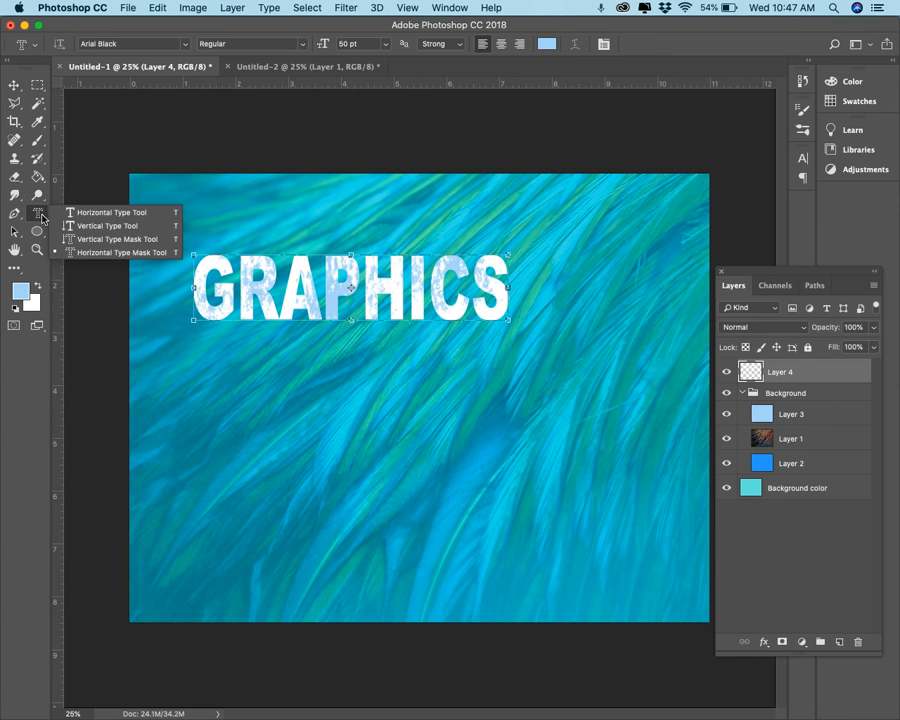
click(110, 238)
click(241, 395)
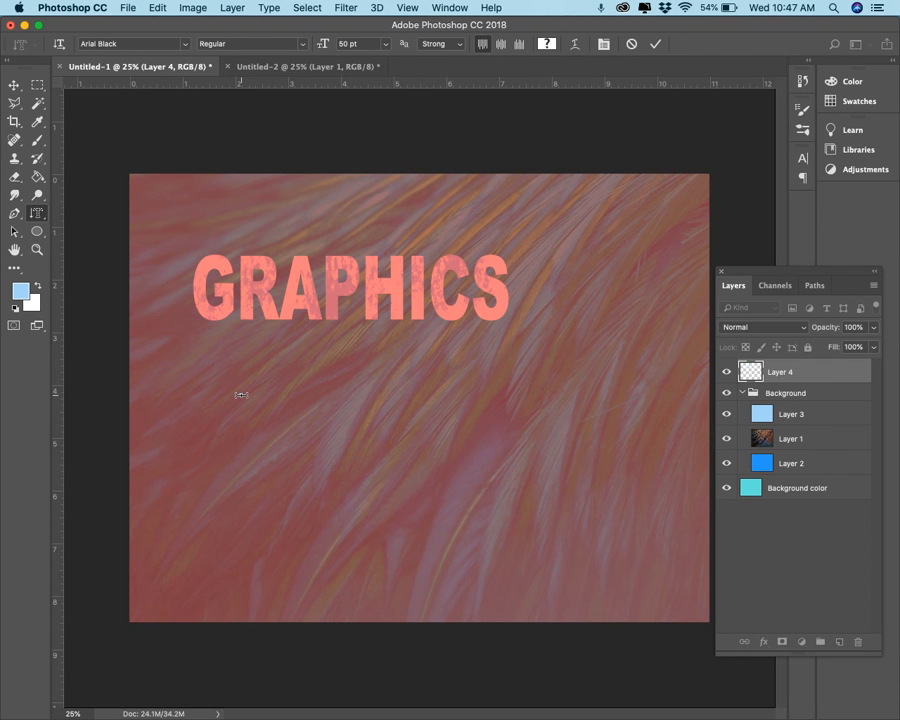
text(DESGIN)
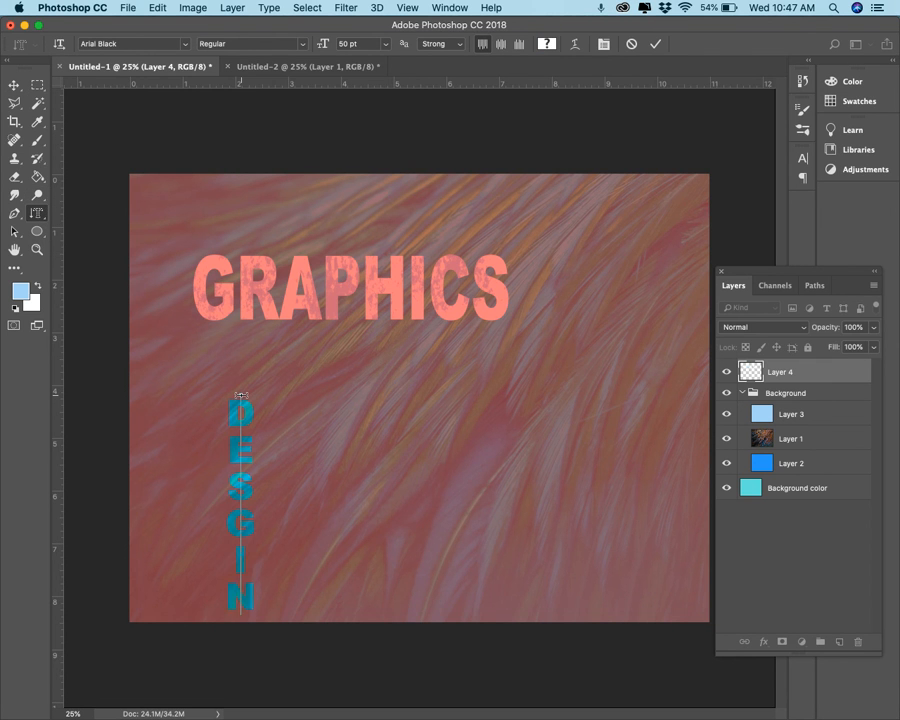
click(14, 85)
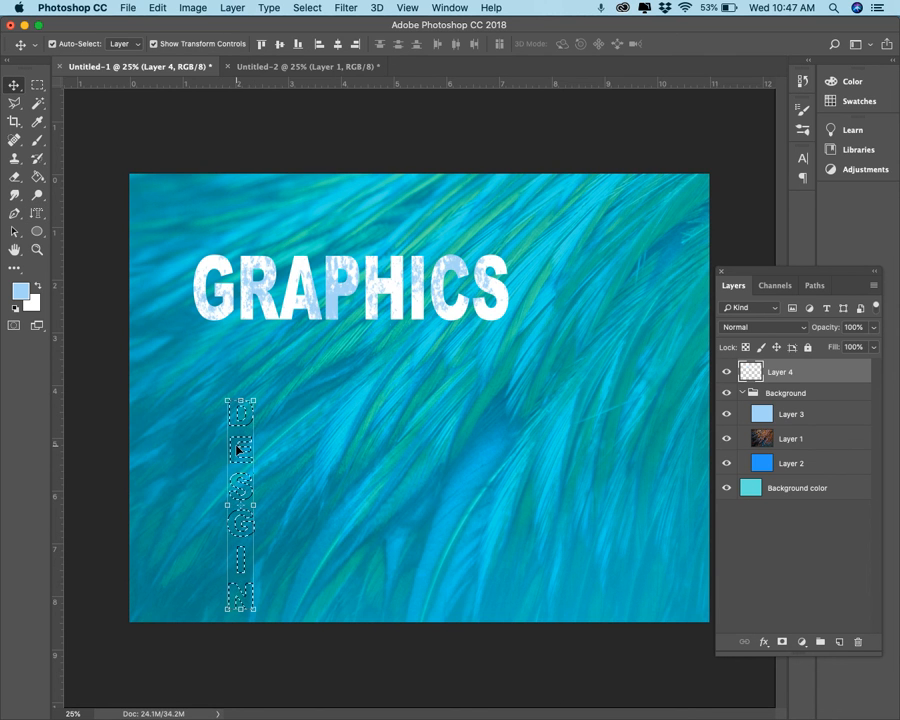
- Add a new layer above Layer 4 and try to move the "DESGIN" selection on it
click(841, 643)
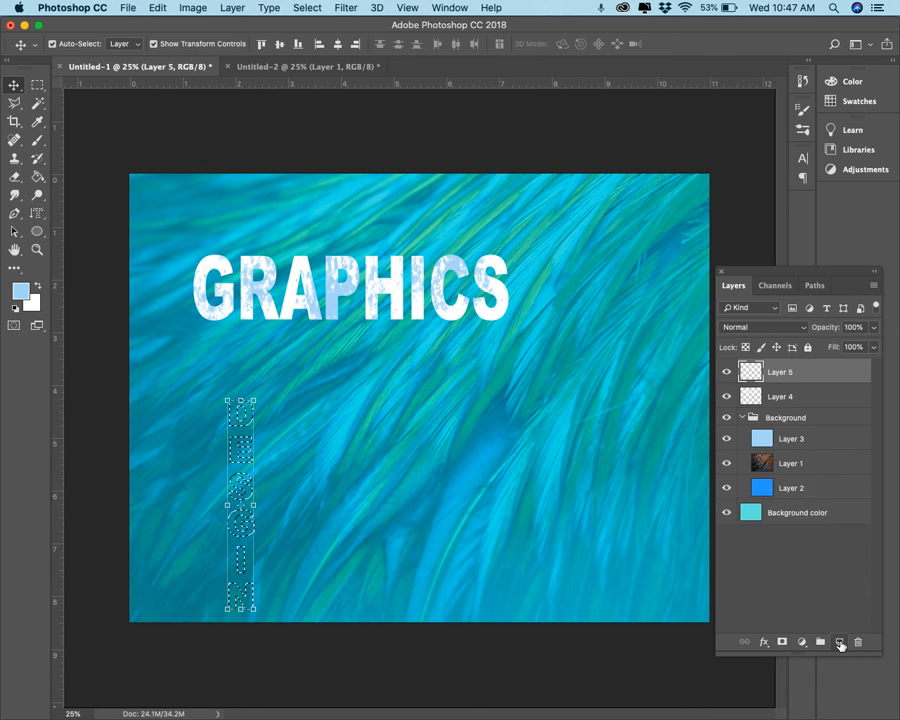
click(243, 437)
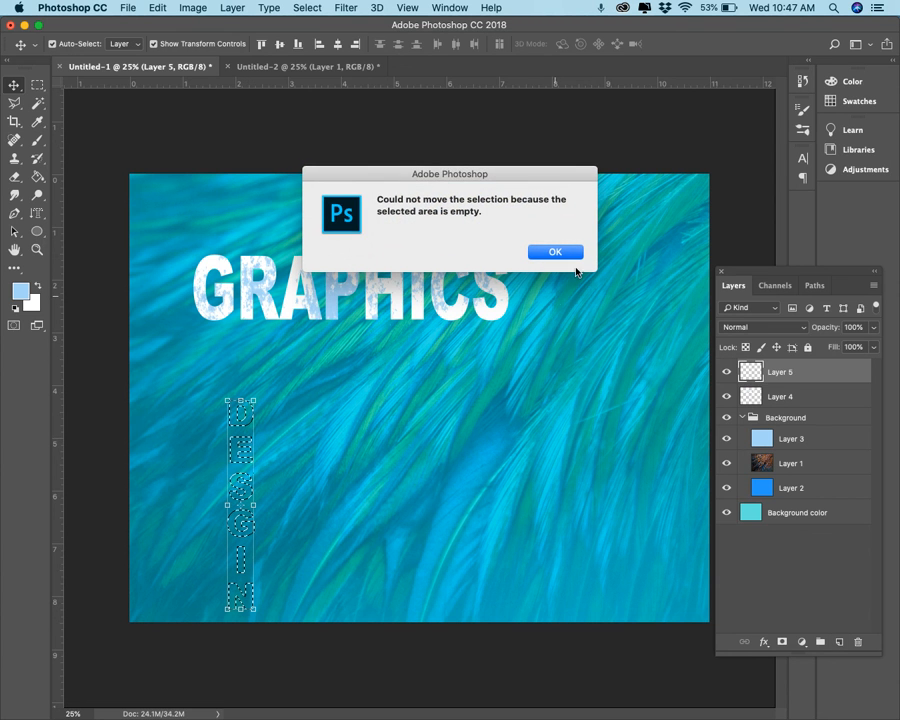
click(555, 251)
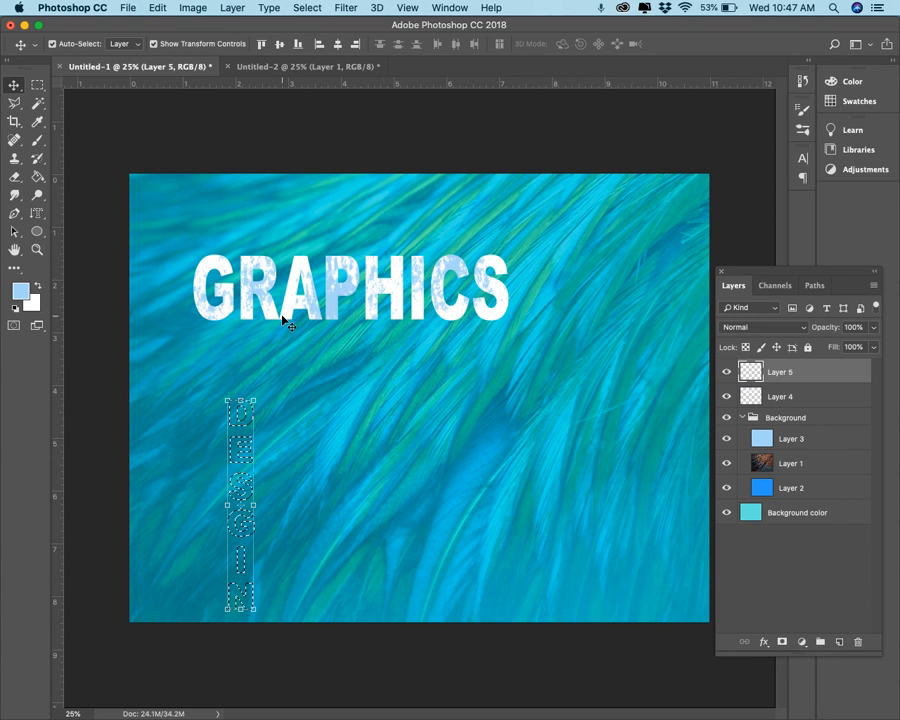
click(250, 398)
click(575, 252)
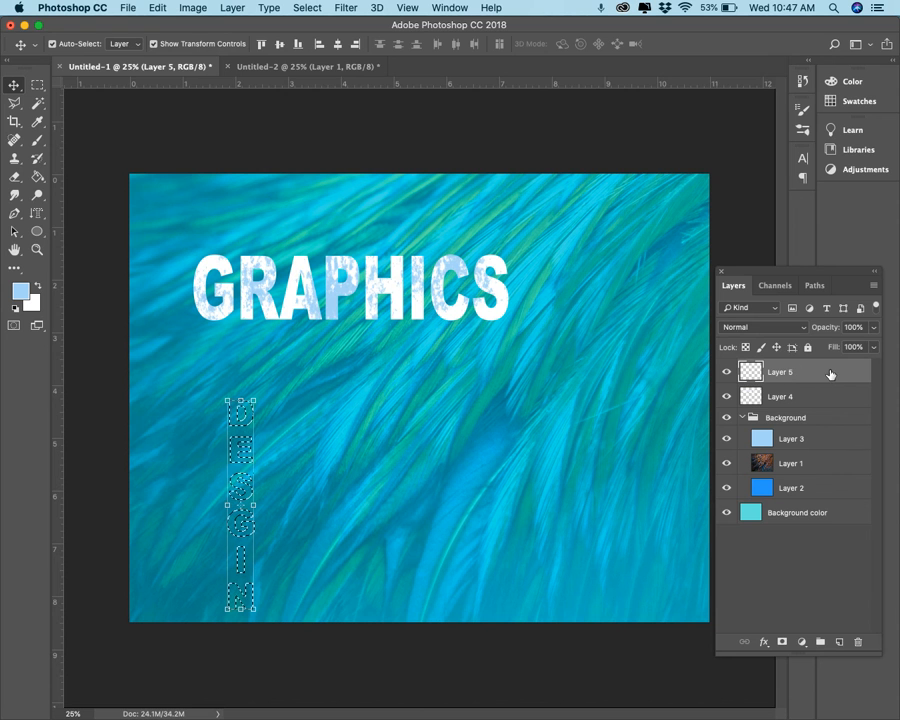
- Delete the empty top layer and clear the "DESGIN" selection
click(857, 642)
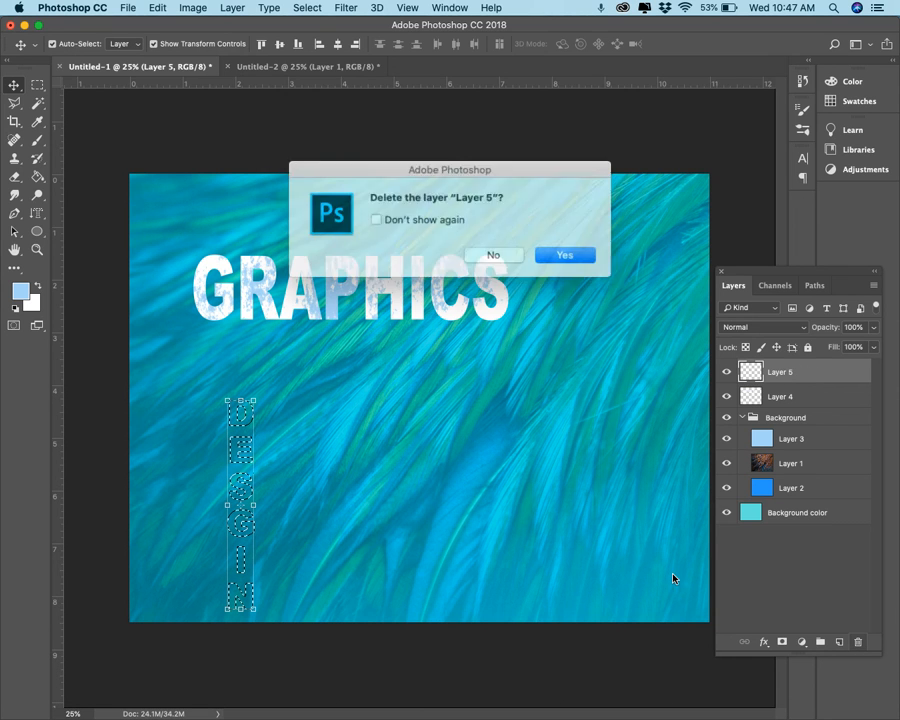
click(570, 252)
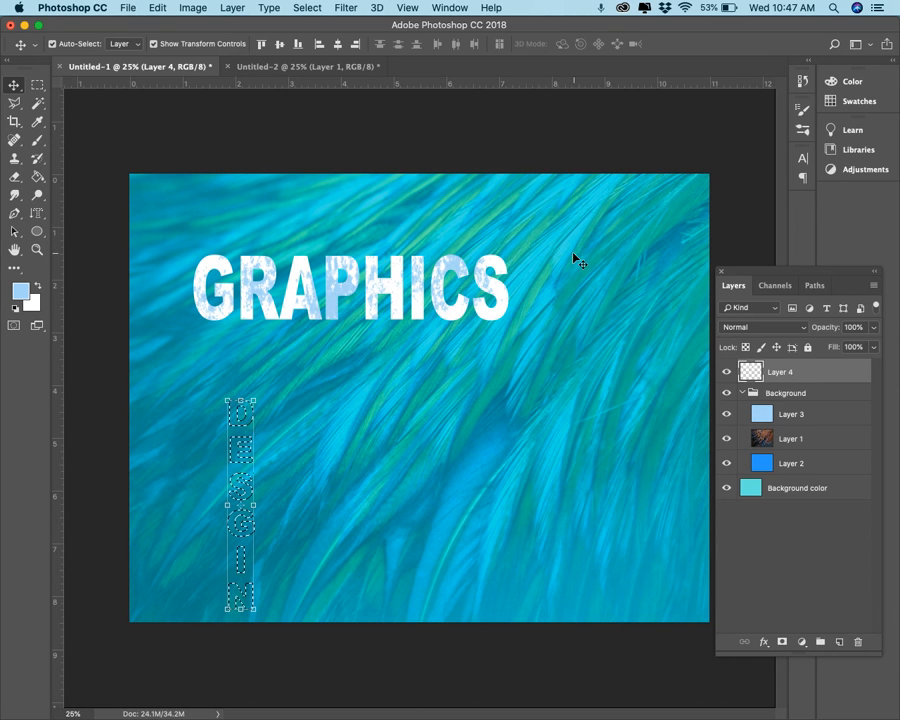
key(super+d)
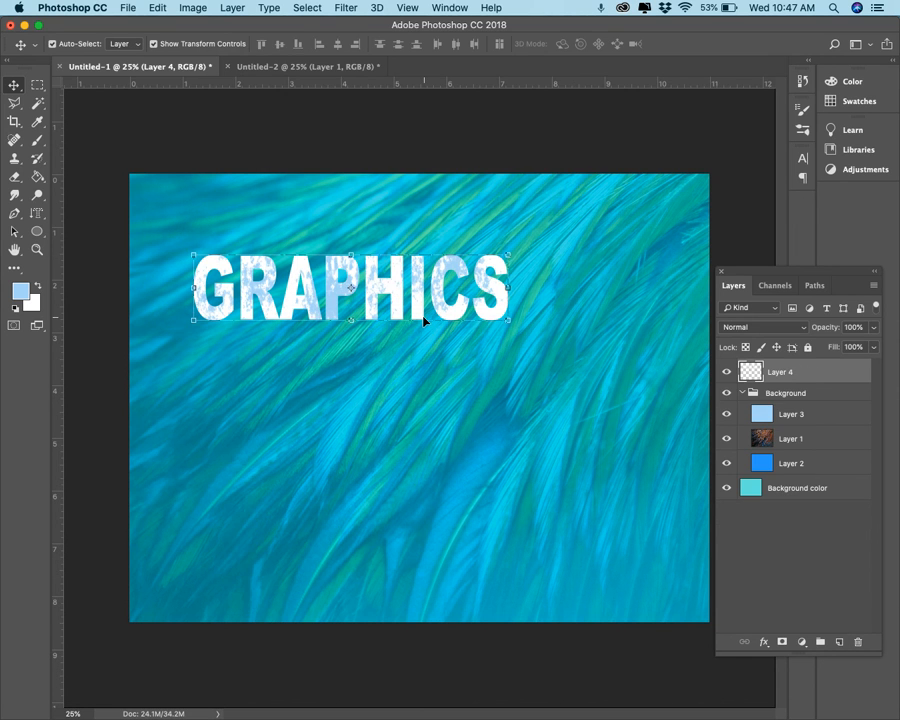
- In Untitled-2, create a vertical type mask selection reading "DESIGN" over the feather photo on Layer 1
click(305, 67)
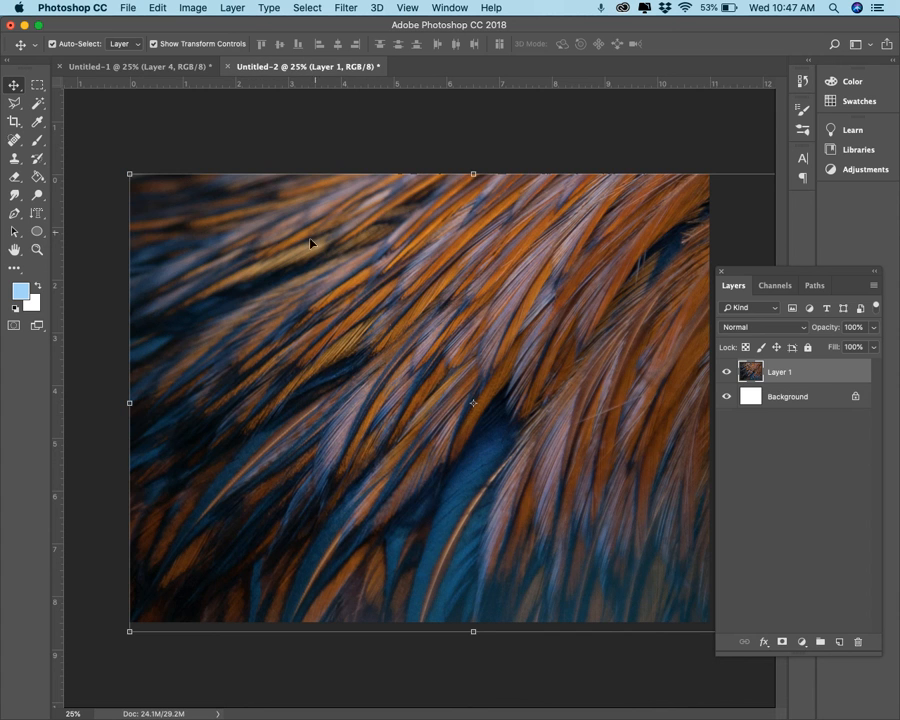
click(37, 213)
click(362, 297)
text(DESIGN)
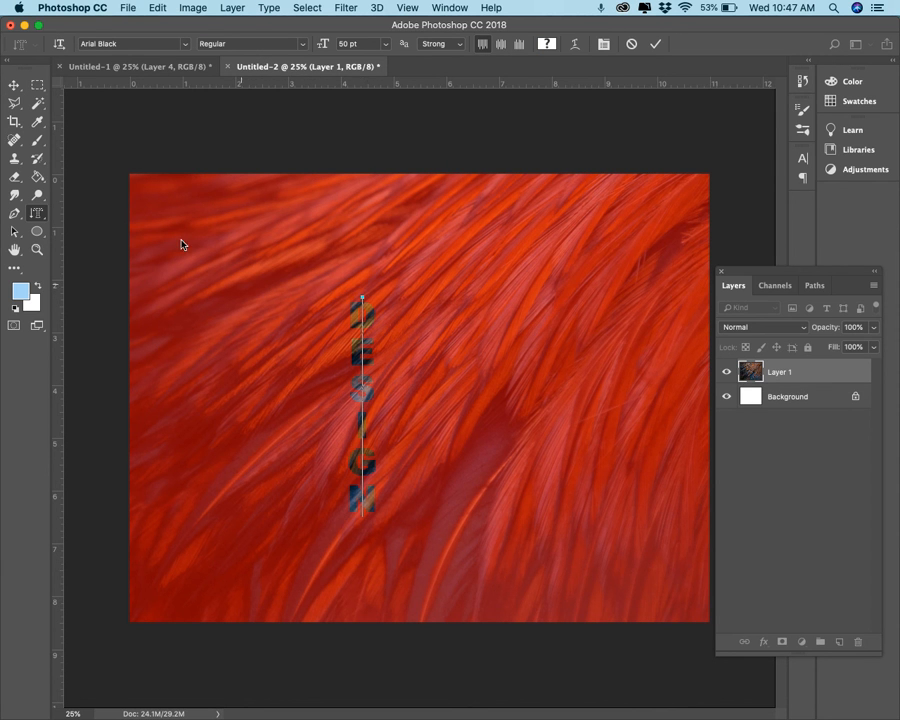
click(14, 85)
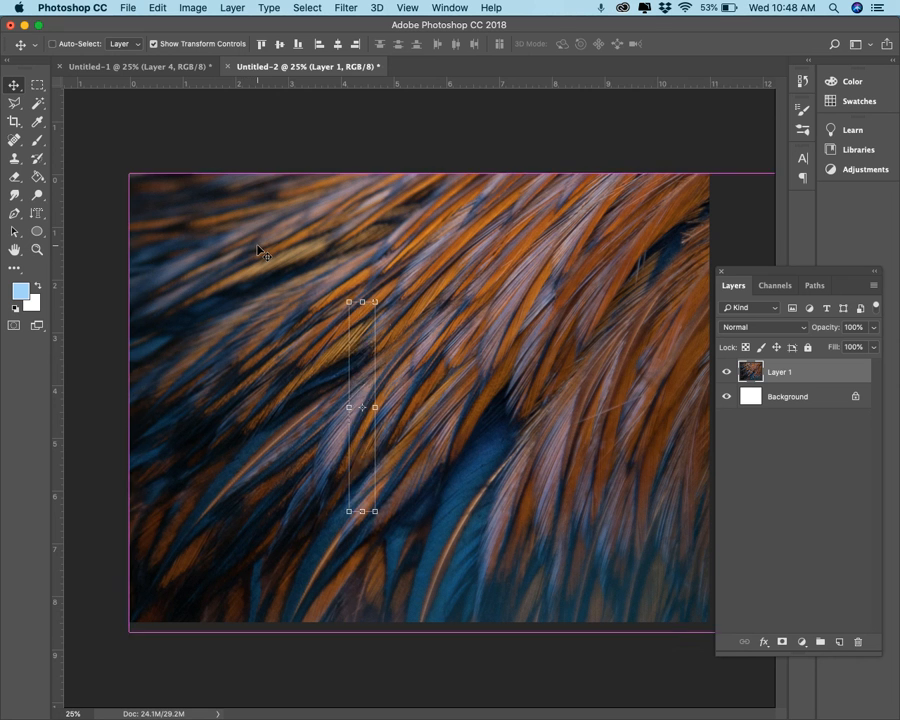
- Paste the feather-filled "DESIGN" letters into Untitled-1 and place them below the "GRAPHICS" lettering
click(172, 67)
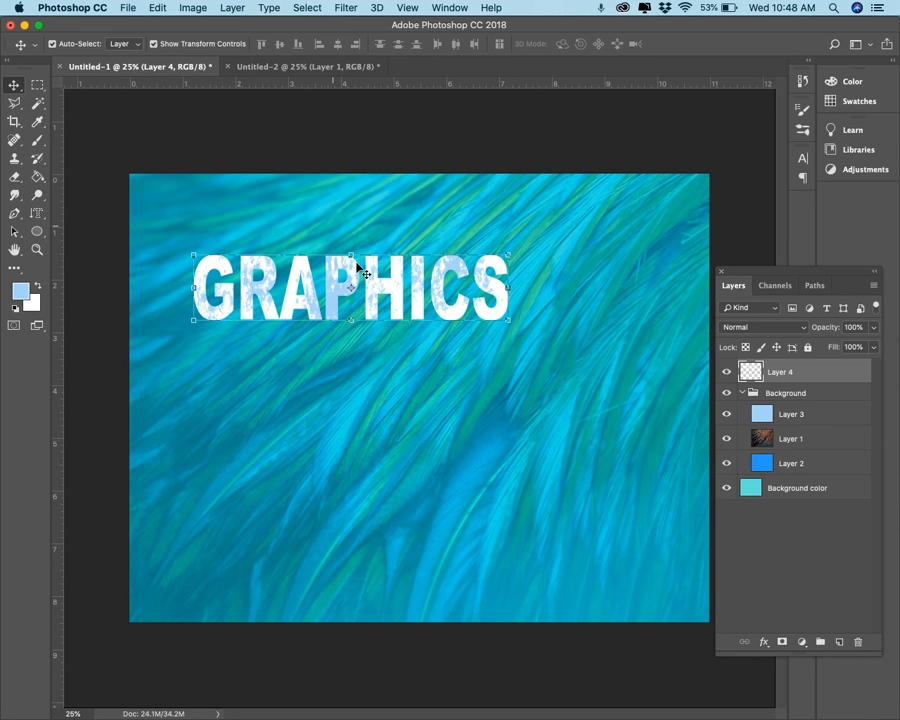
key(super+v)
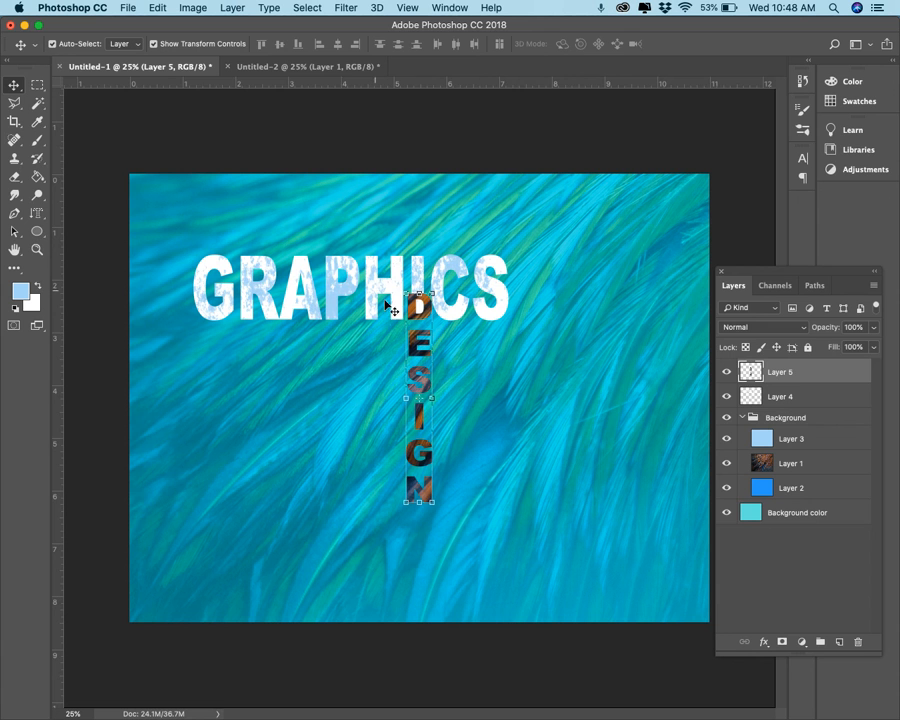
click(407, 360)
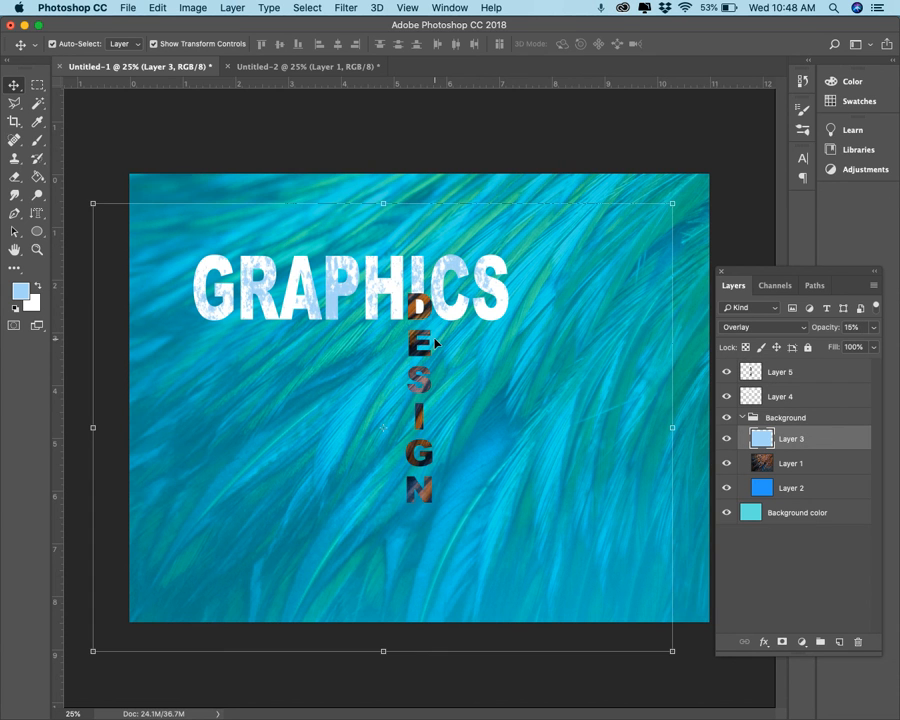
click(420, 344)
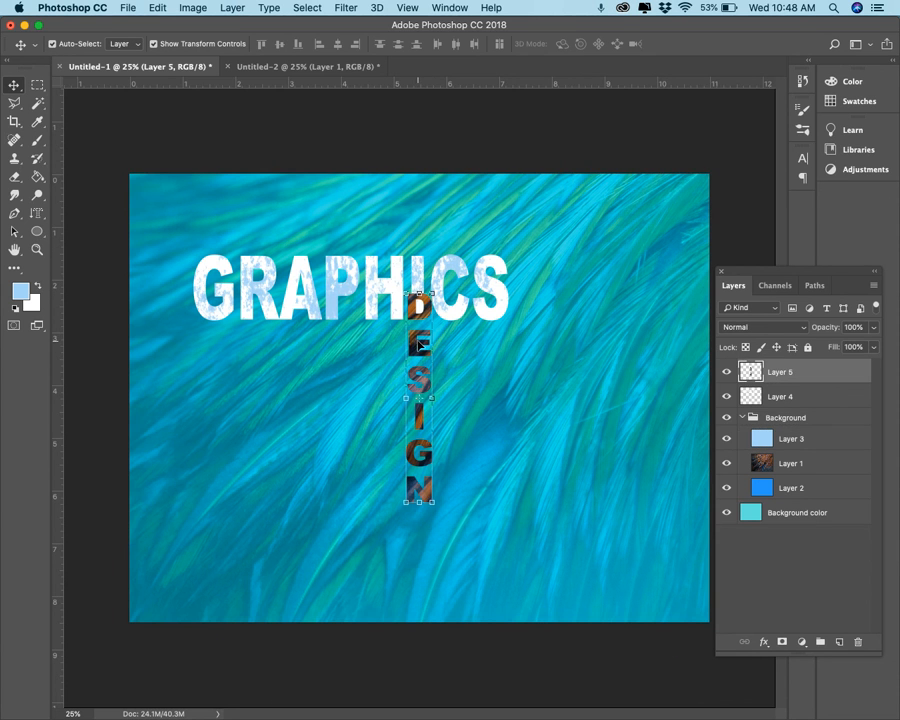
drag(420, 344, 280, 424)
- Try editing the pasted "DESIGN" letters with the Vertical Type tool, and delete the empty type layer this adds
click(37, 213)
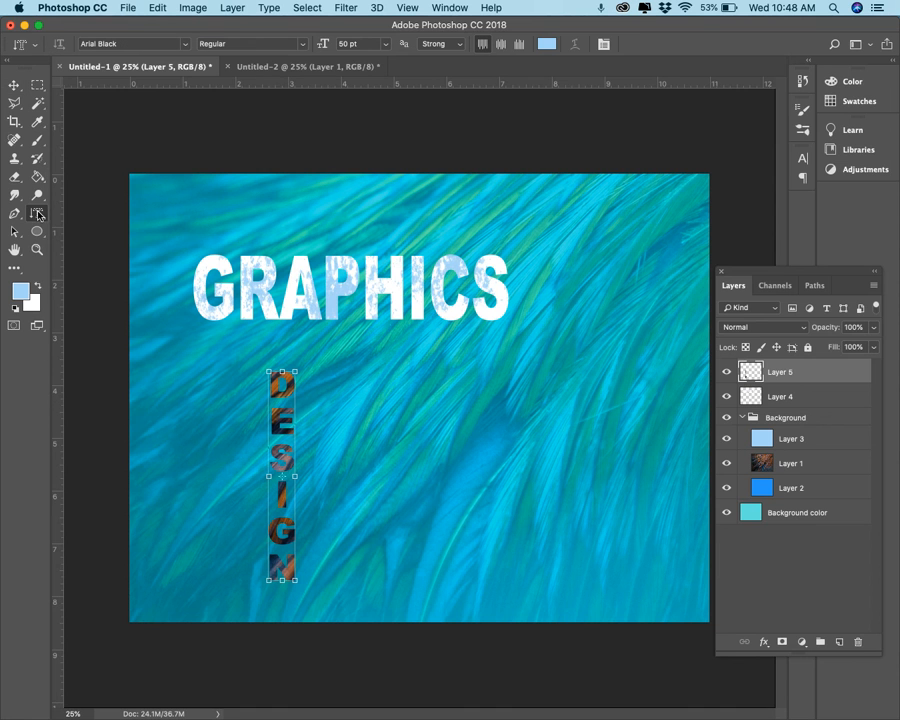
click(37, 213)
click(100, 223)
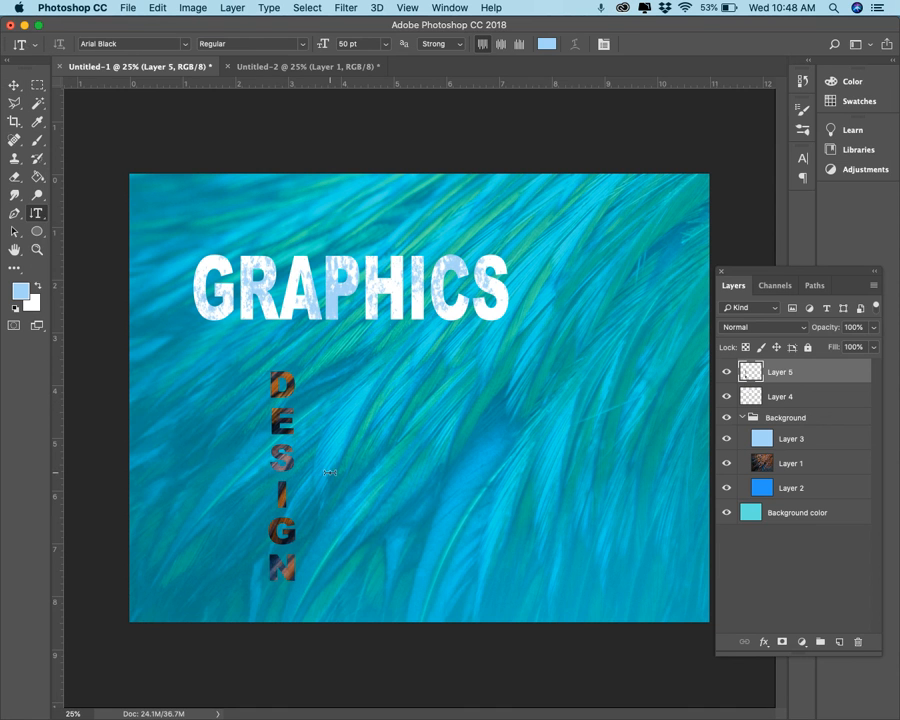
click(283, 410)
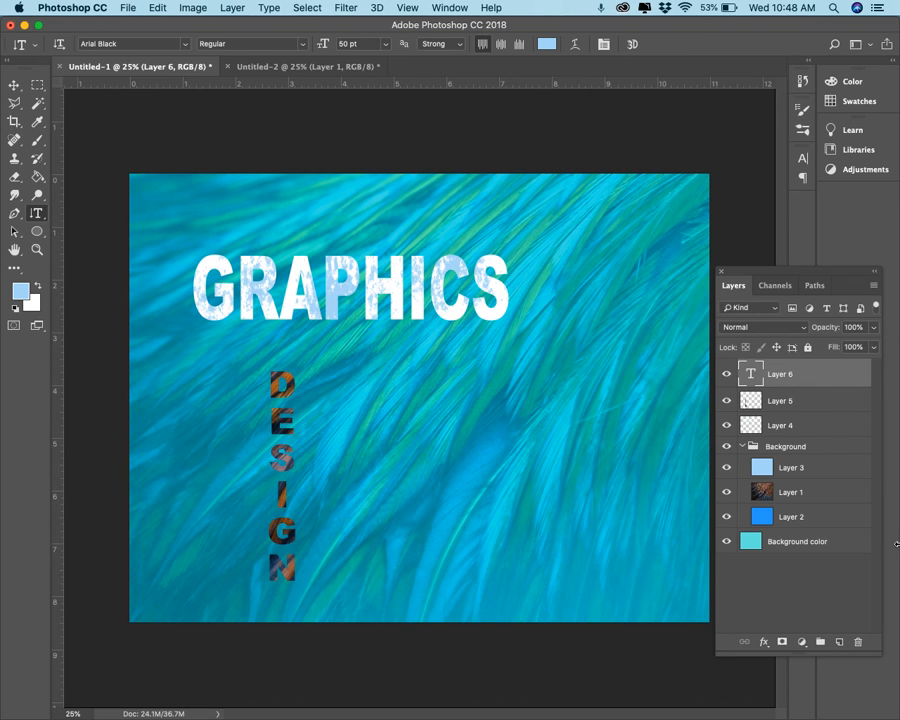
click(857, 643)
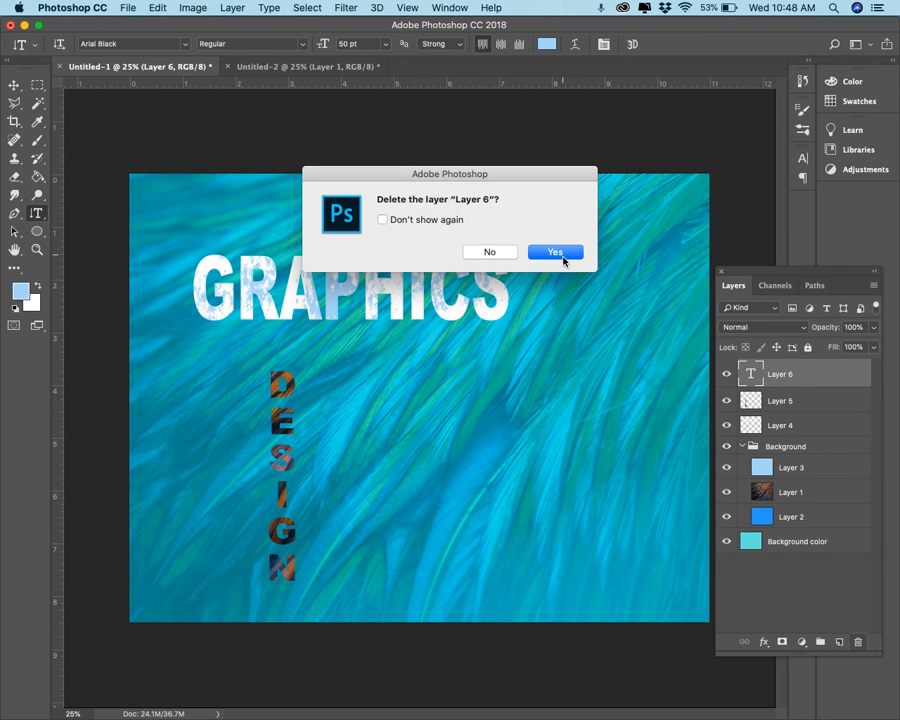
click(565, 256)
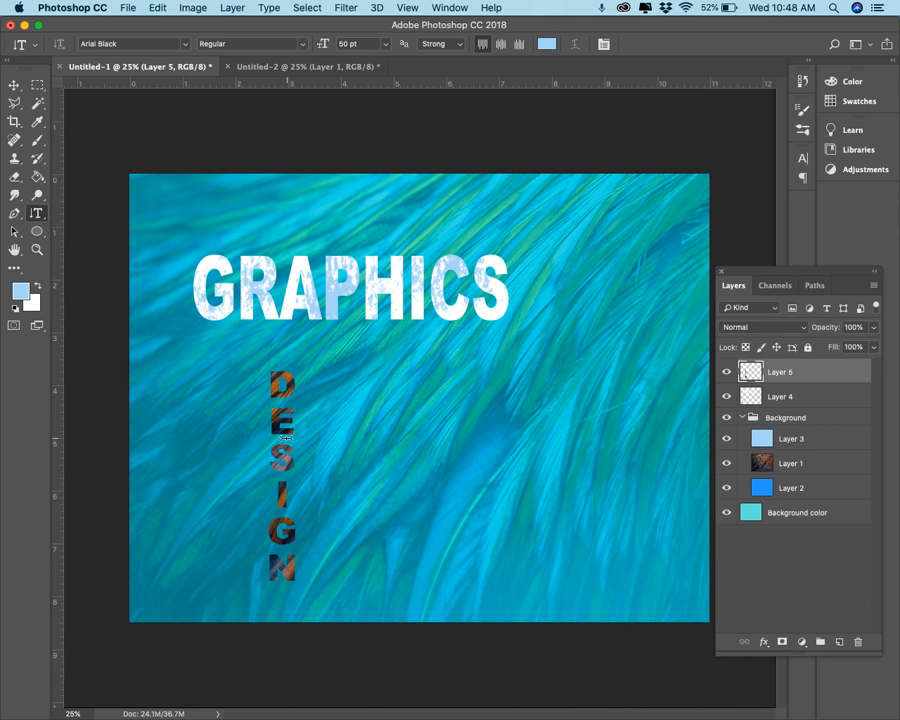
- Choose the Horizontal Type tool, and return to the Move tool to select the "GRAPHICS" lettering on Layer 4
click(37, 214)
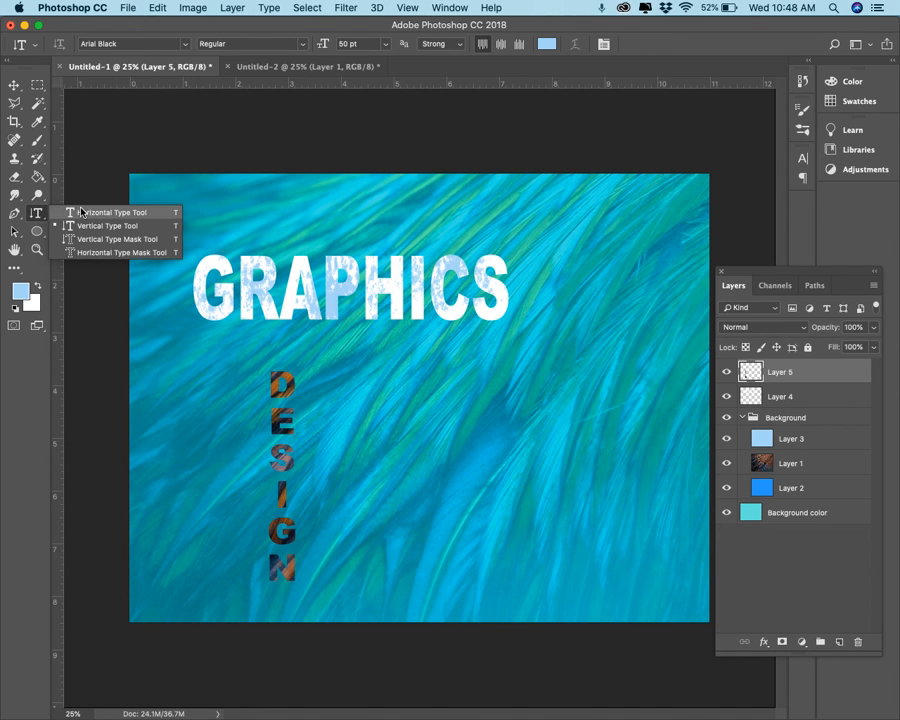
click(77, 213)
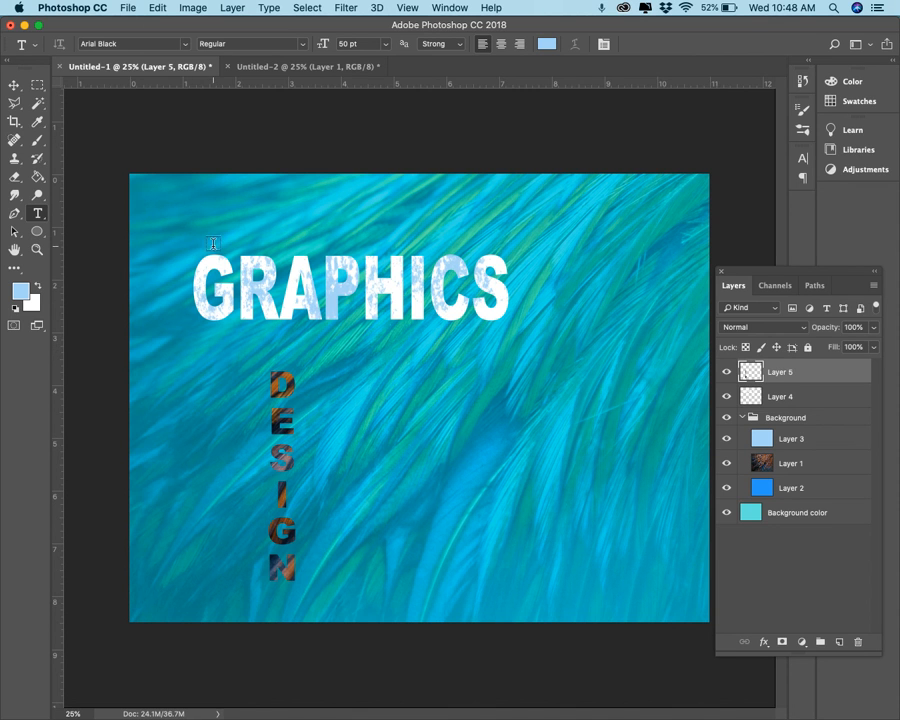
key(v)
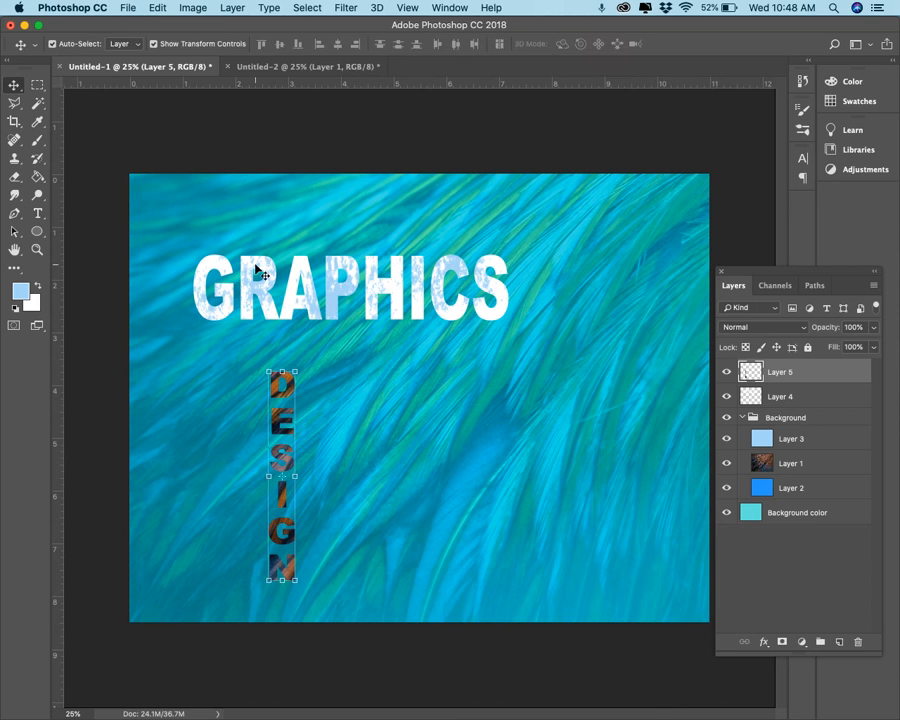
click(293, 307)
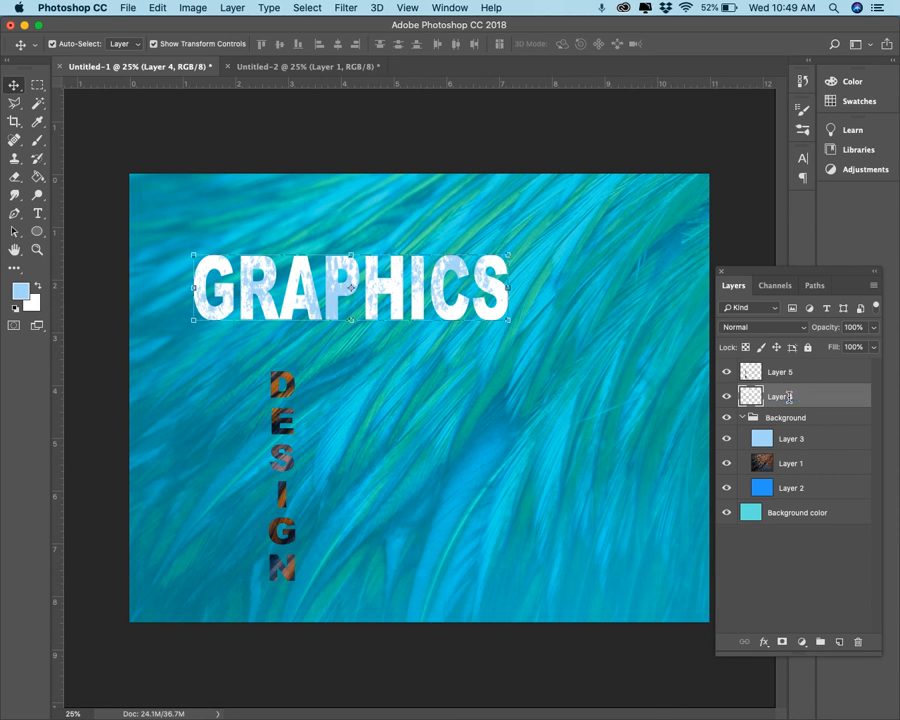
- Rename Layer 4, which holds the "GRAPHICS" lettering, as "GRPAHICS"
text(GRPAHICS)
key(Return)
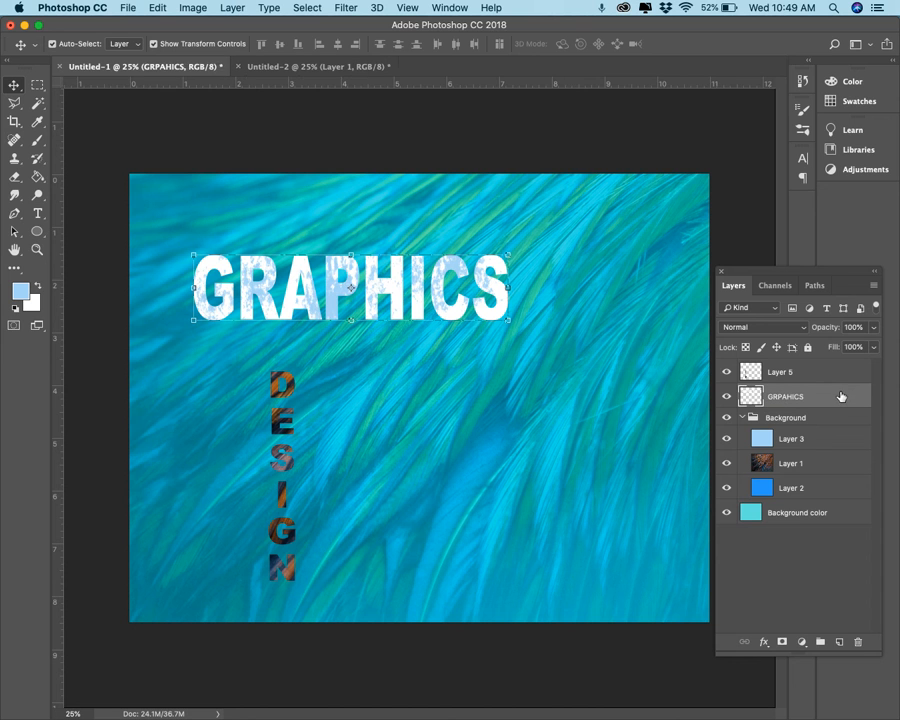
- Add a Bevel & Emboss effect to the "GRAPHICS" lettering with depth 417%, size 3 px and soften 3 px
key(h)
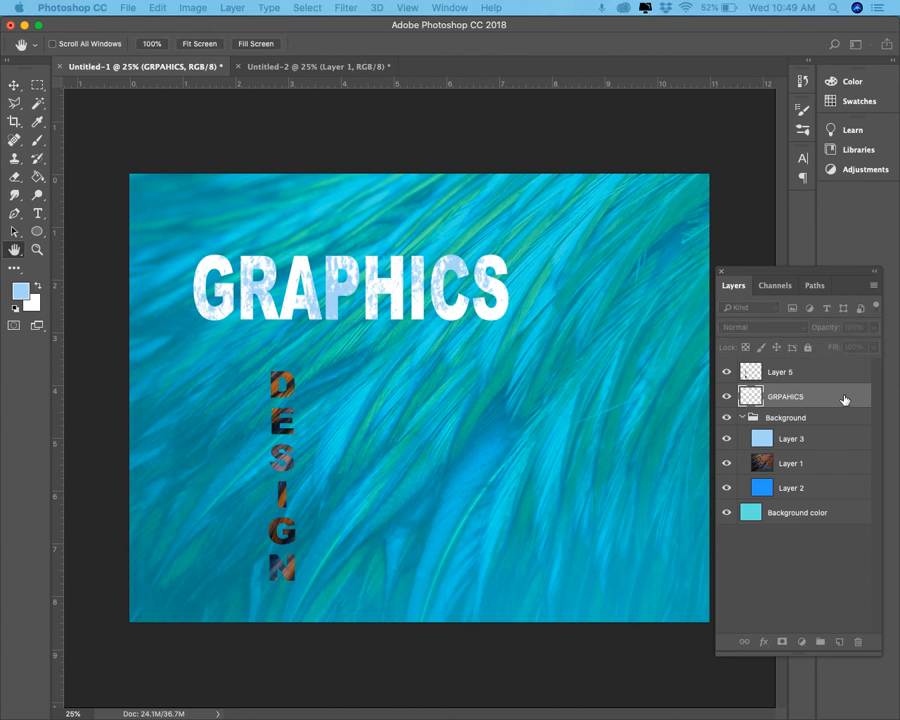
drag(0, 90, 576, 349)
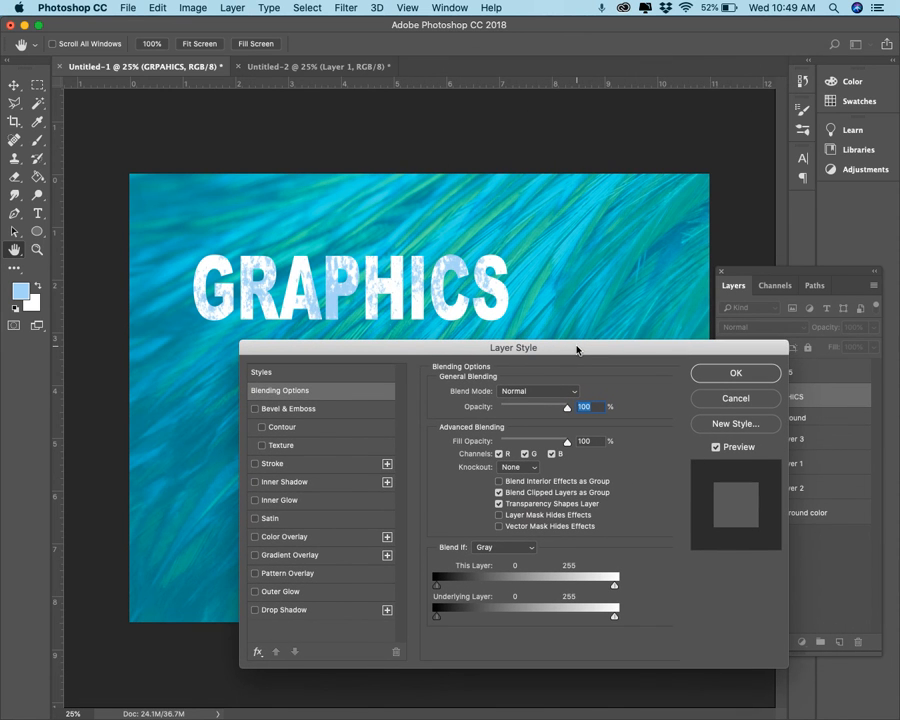
click(254, 408)
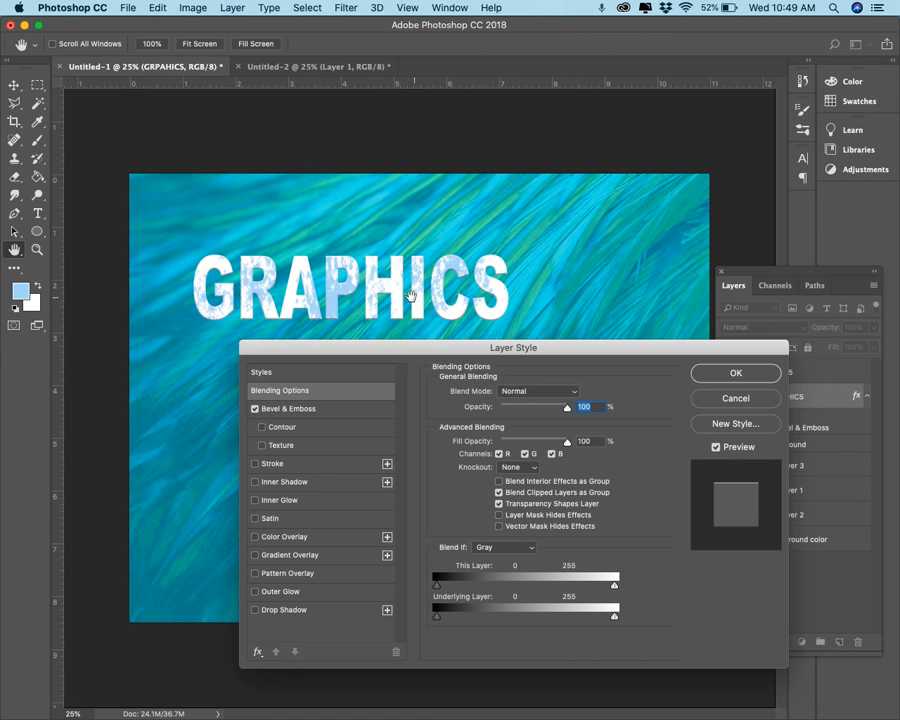
click(346, 413)
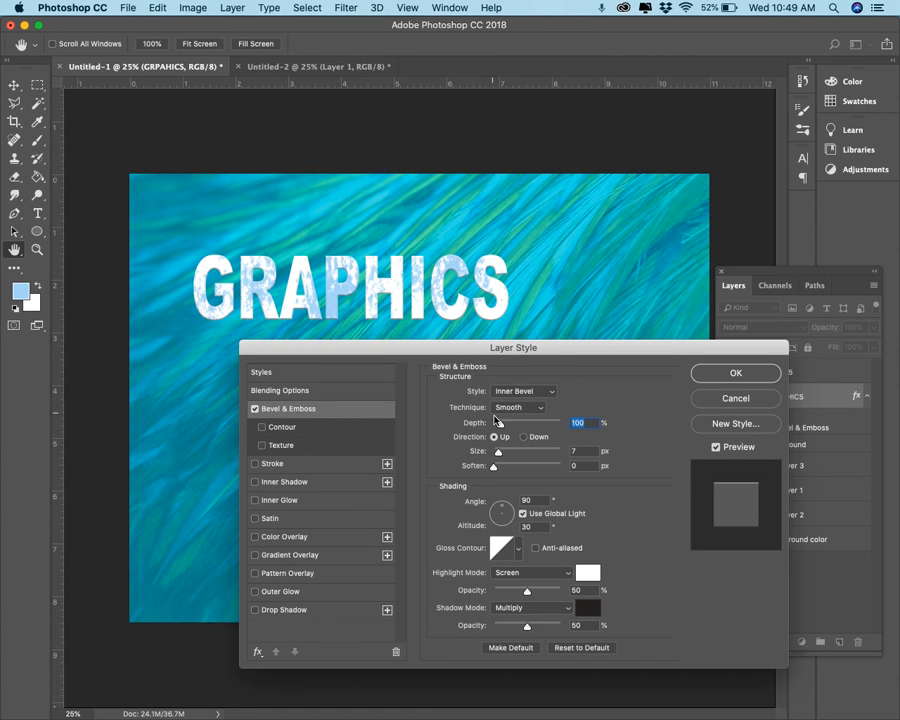
drag(503, 426, 506, 470)
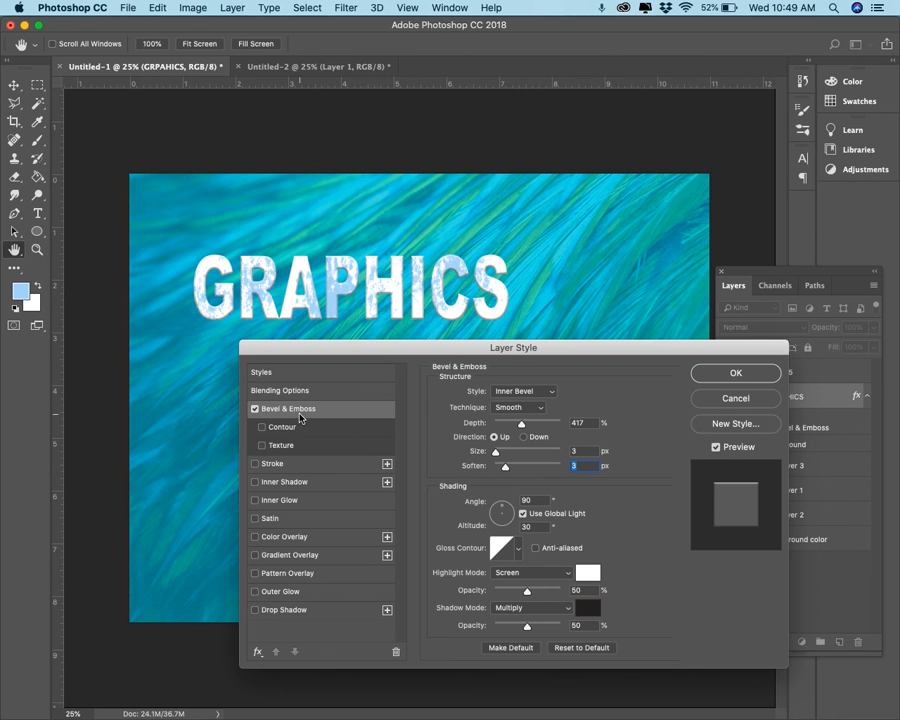
- Add an Inner Shadow with its default settings to the "GRAPHICS" lettering, and try an Outer Glow before turning that glow off
click(298, 484)
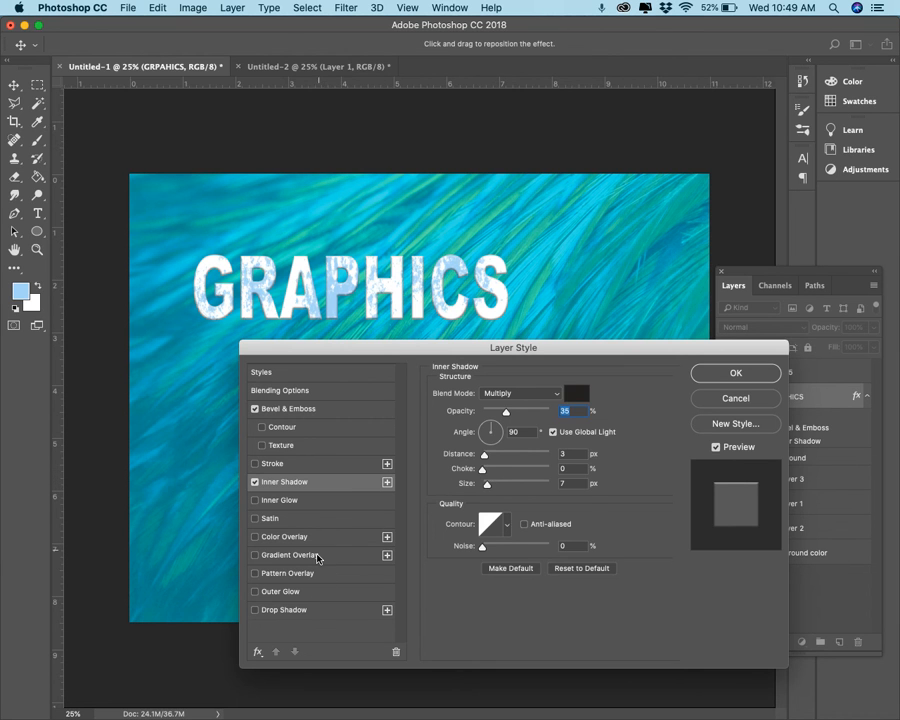
click(310, 596)
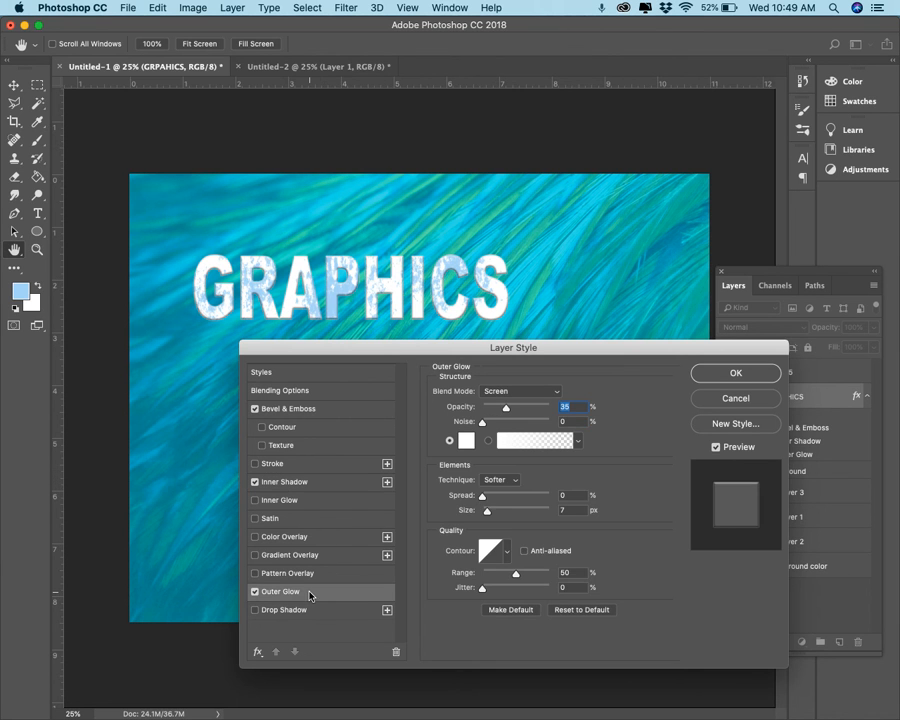
click(254, 591)
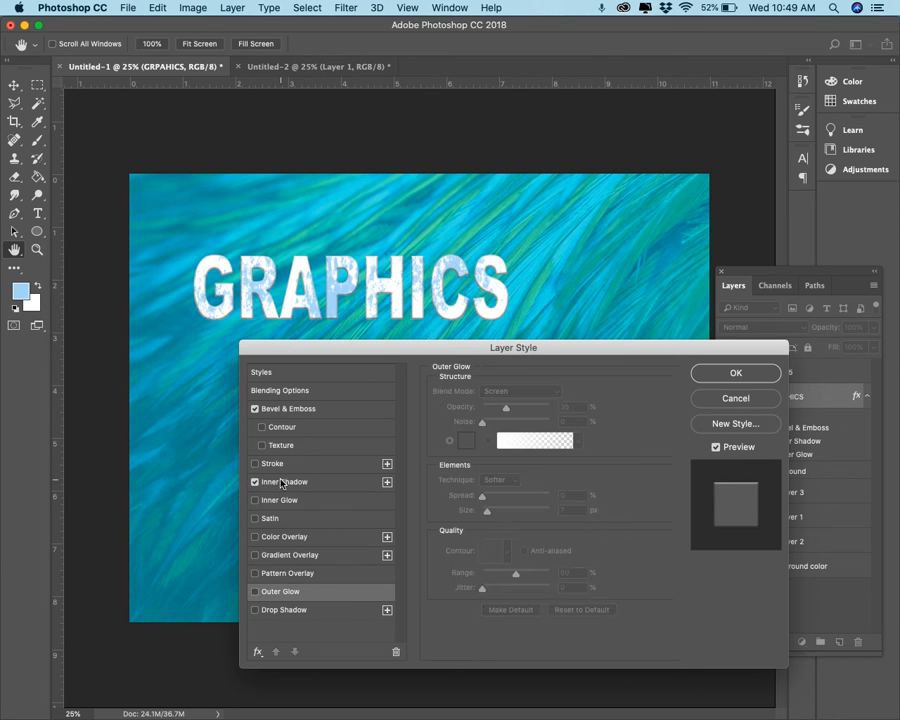
- Add a Drop Shadow to the "GRAPHICS" lettering with distance 19 px, spread 17% and size 27 px, and apply the layer style
click(285, 609)
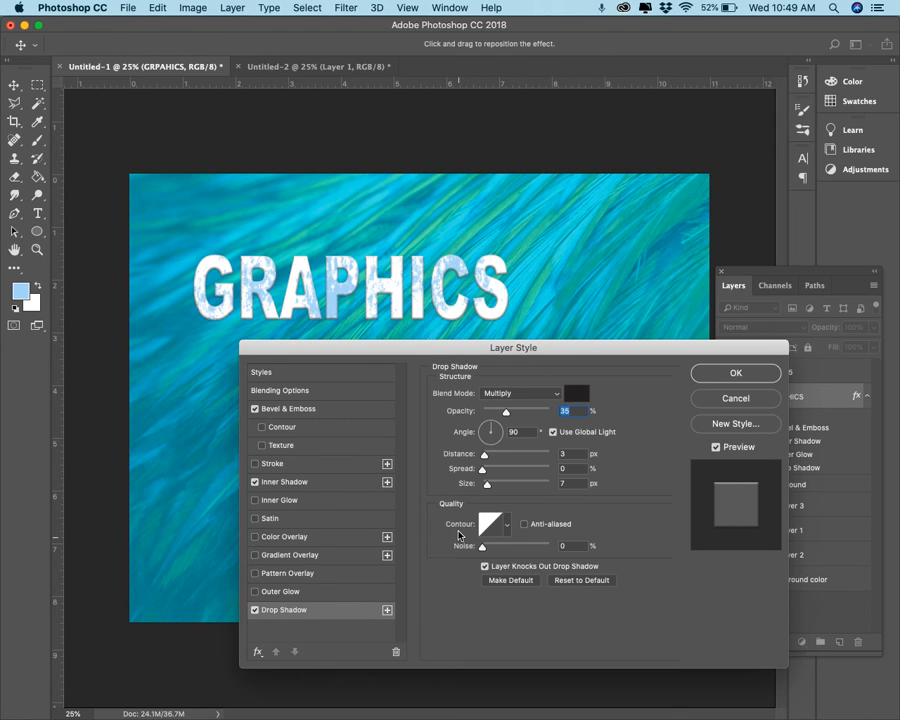
drag(486, 457, 493, 490)
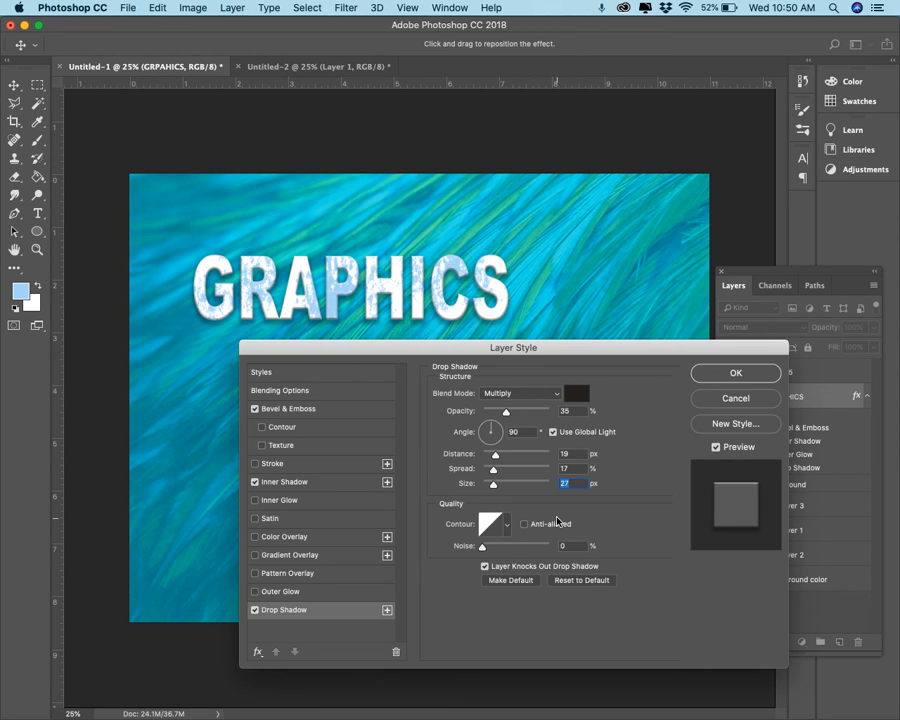
click(709, 376)
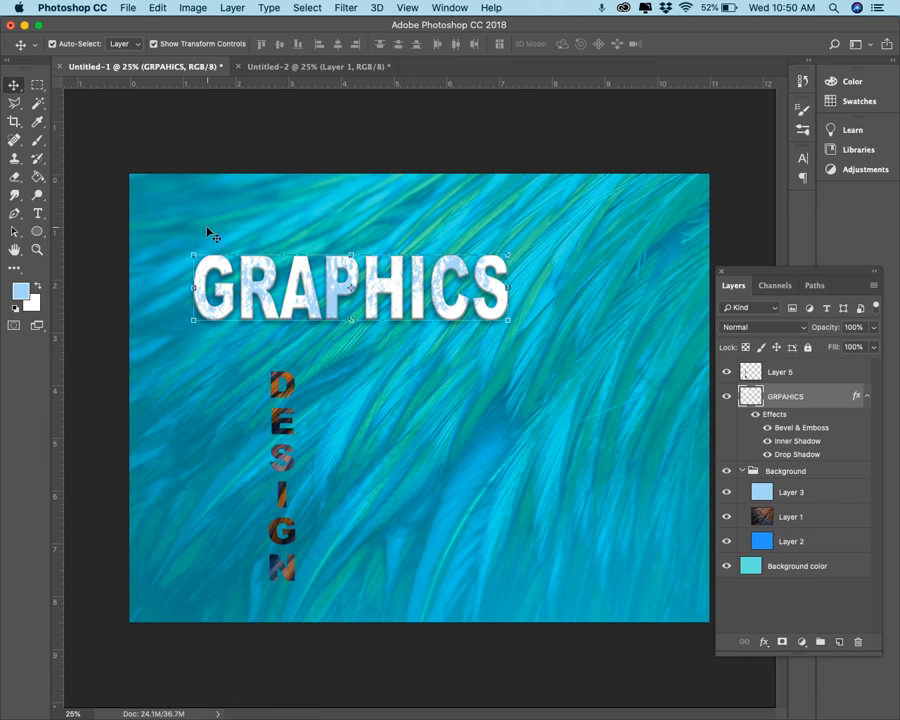
- Select Layer 3 in the Background group through the canvas, and hide the layer list to view the composition
click(366, 359)
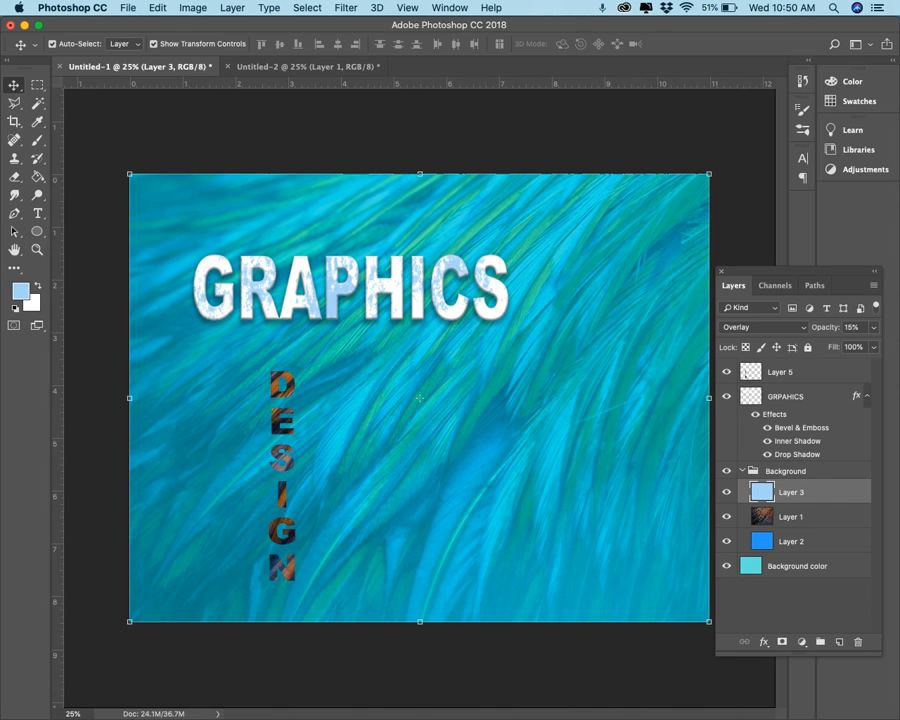
key(F7)
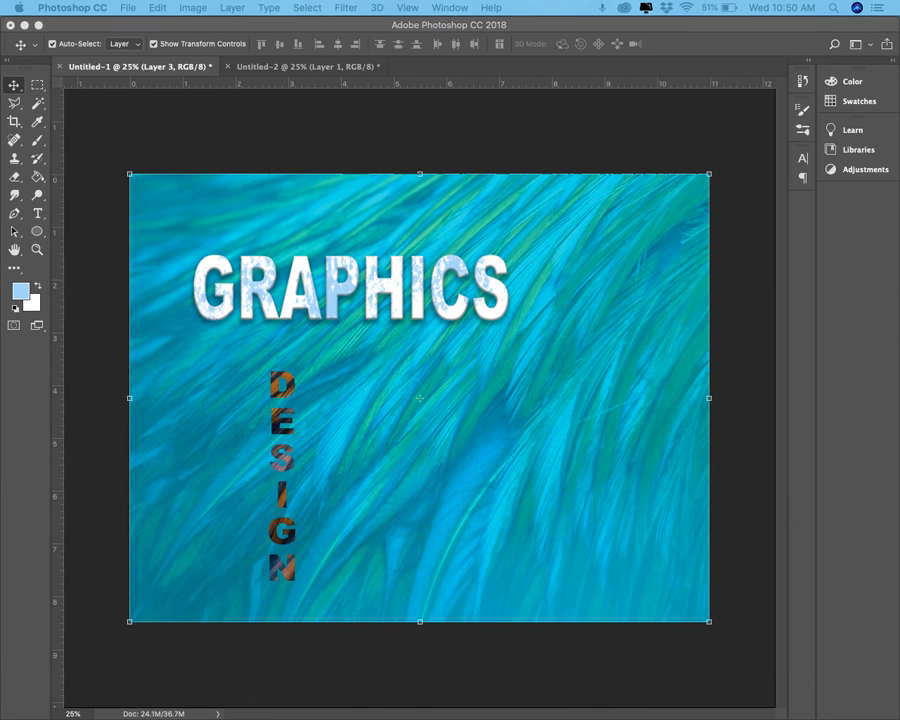